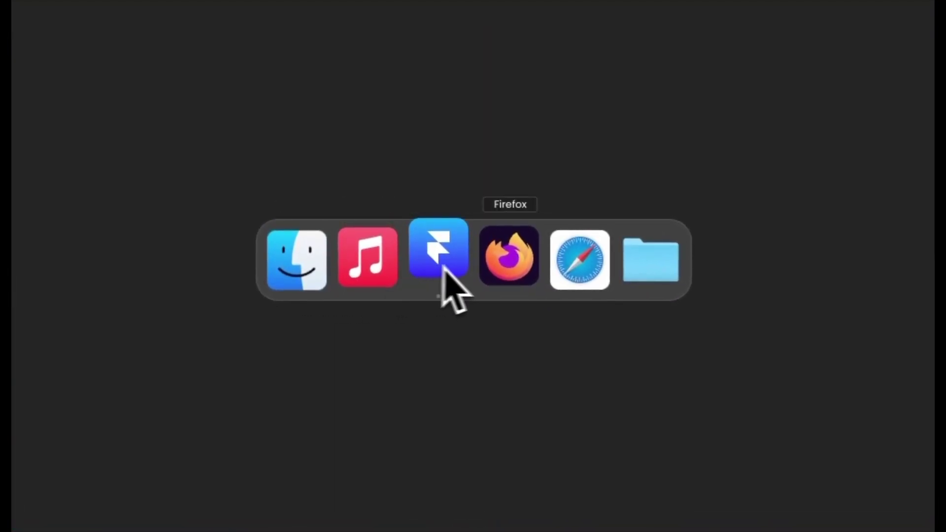
Step: Try the dock icons in the Playground preview and switch to the MacOS Dock - Tutorial project
click(647, 272)
click(647, 272)
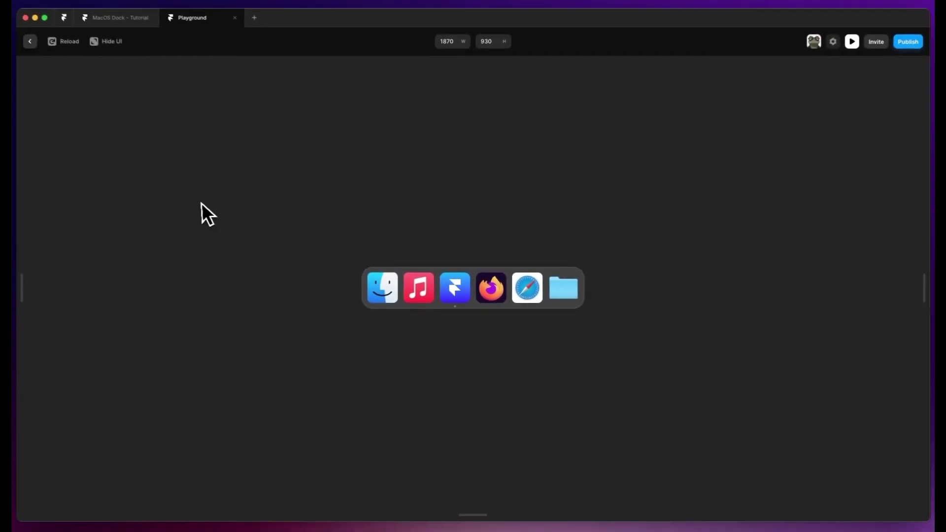
click(99, 19)
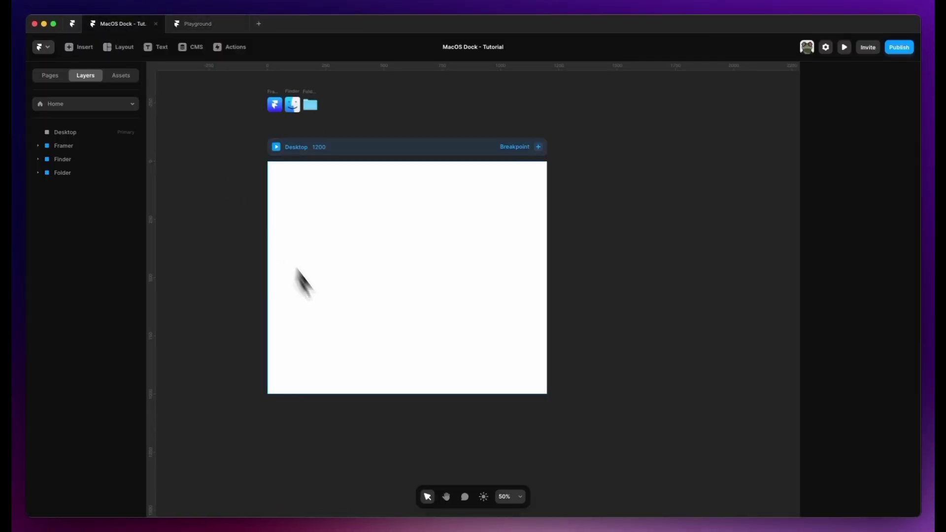
click(348, 163)
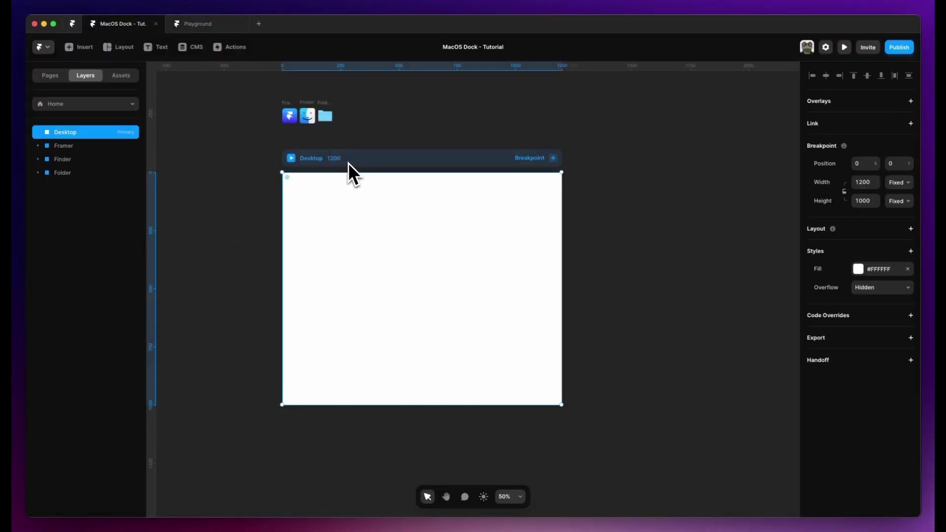
drag(276, 84, 362, 117)
drag(371, 120, 276, 85)
click(270, 92)
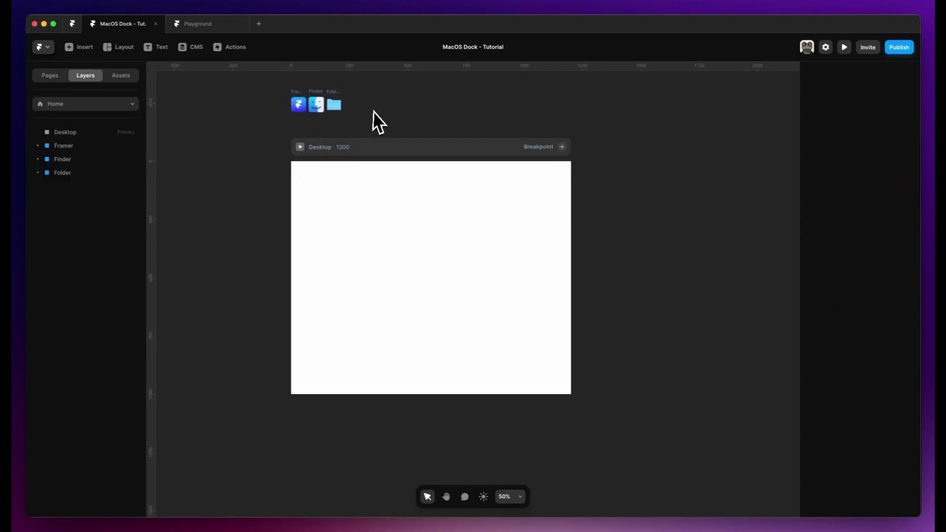
Step: Add a vertical stack layout with centered distribution to the Desktop breakpoint and set its fill to #171717
click(392, 147)
click(883, 230)
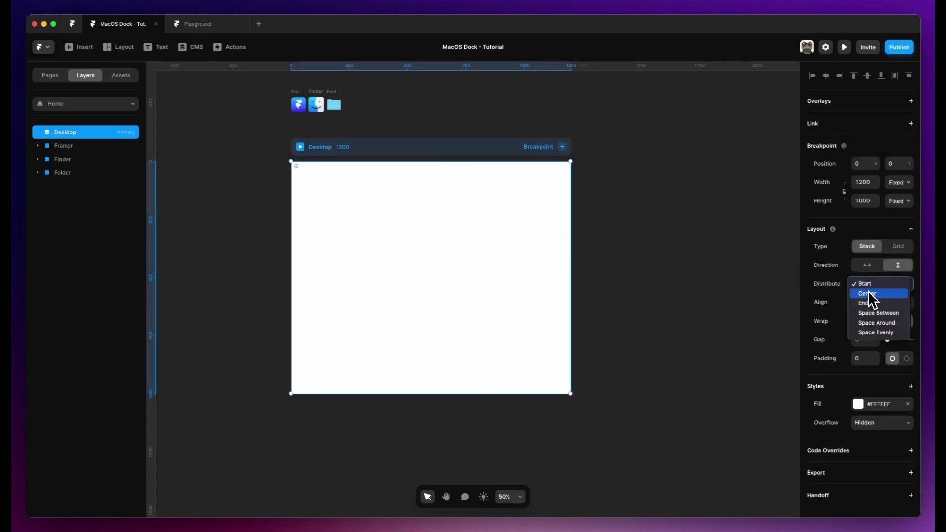
click(878, 405)
text(171717)
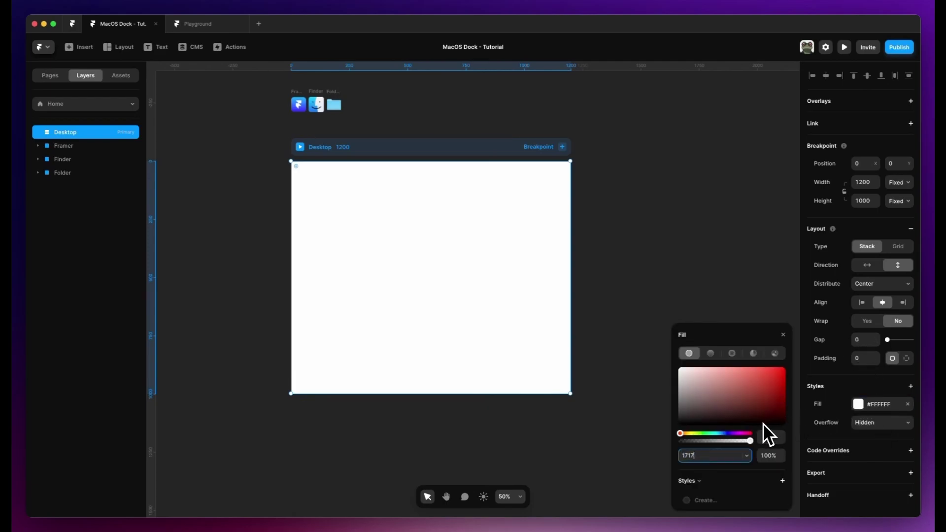
key(Return)
click(634, 203)
Step: Draw a frame about 406 × 162 in the middle of the Desktop breakpoint
click(385, 232)
key(f)
scroll(406, 271, up, 1)
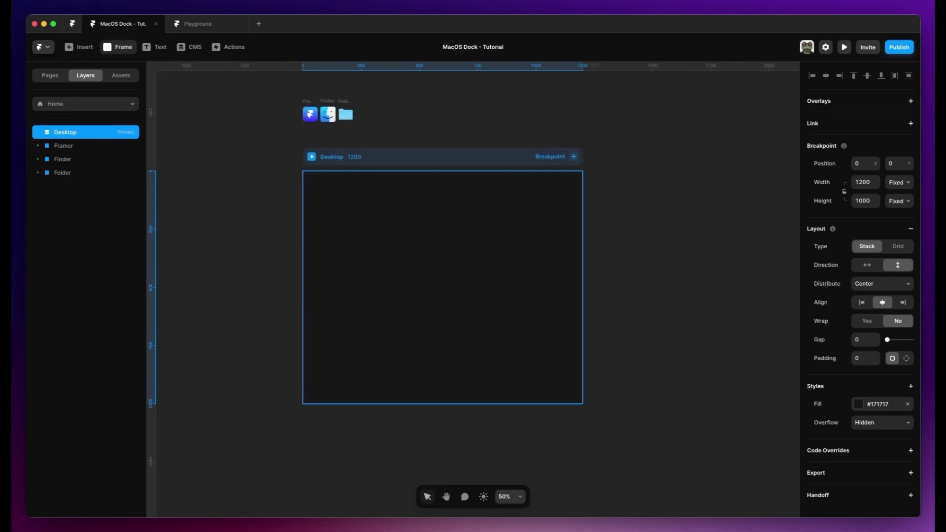
drag(395, 268, 484, 306)
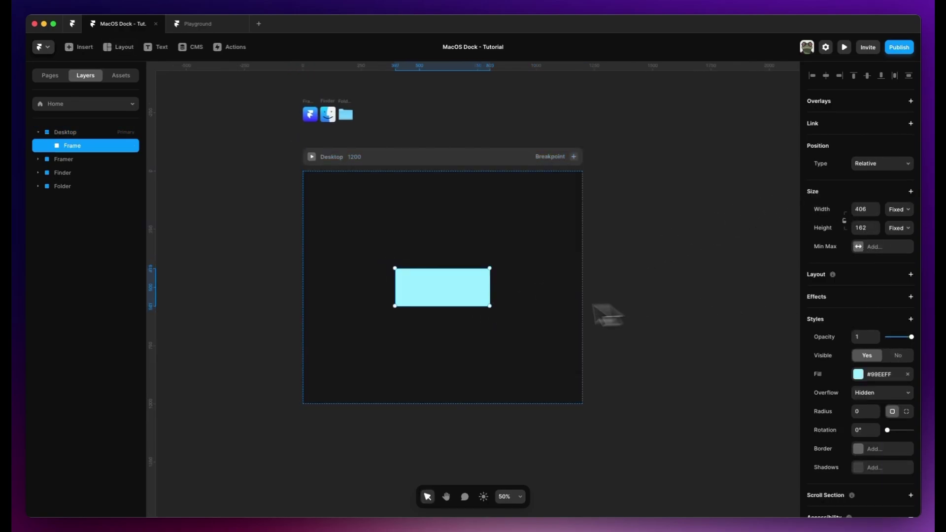
Step: Add a horizontal, centered stack layout to the new frame with a gap of 12 and padding of 12
scroll(493, 316, down, 2)
click(873, 276)
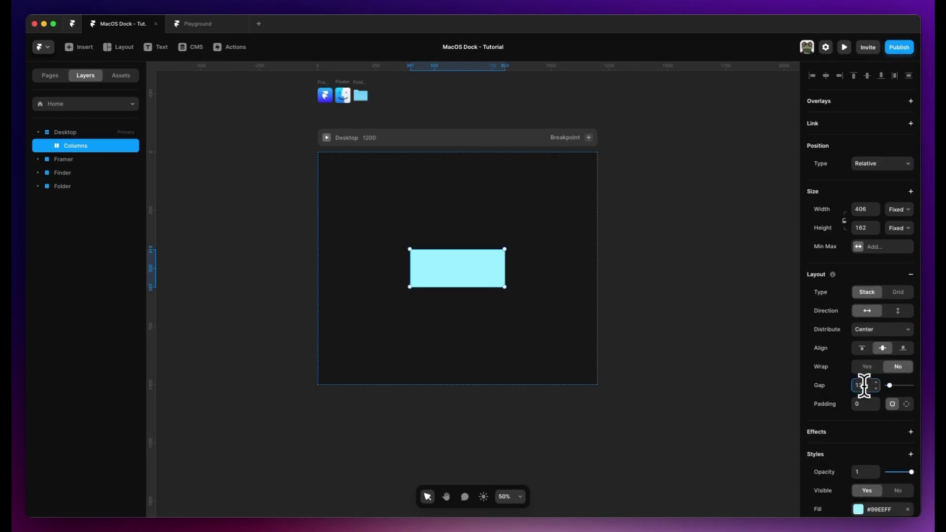
key(Return)
click(867, 404)
Step: Fill the frame with #FFFFFF at 10% opacity and add a solid #FFFFFF border at 10% opacity
scroll(843, 391, down, 10)
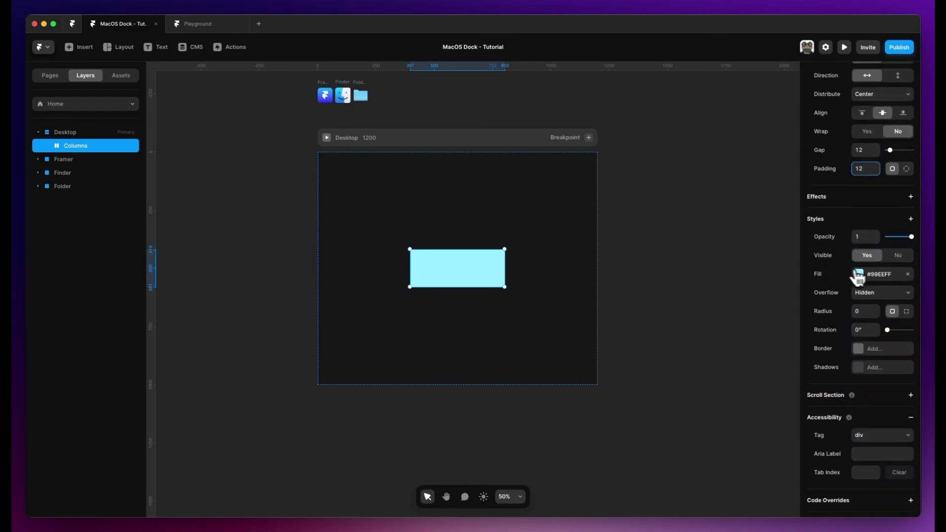
click(859, 274)
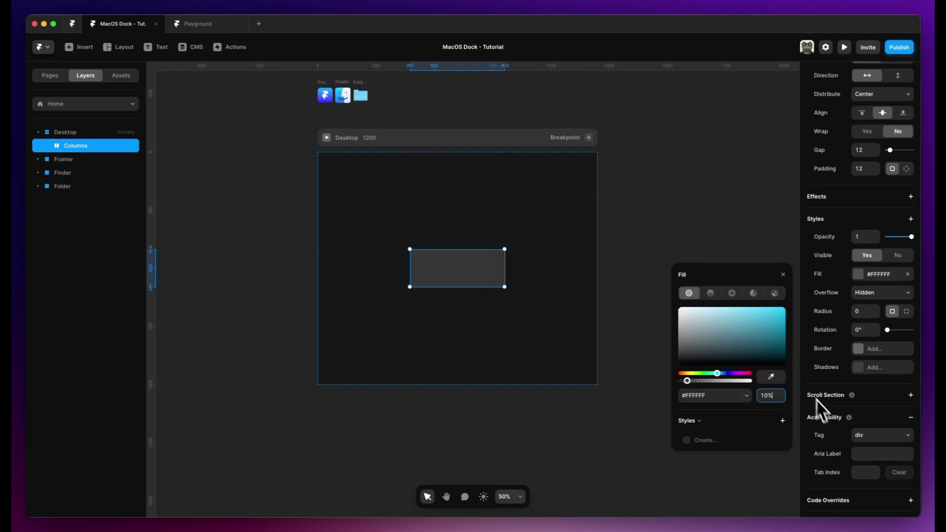
click(871, 350)
click(754, 376)
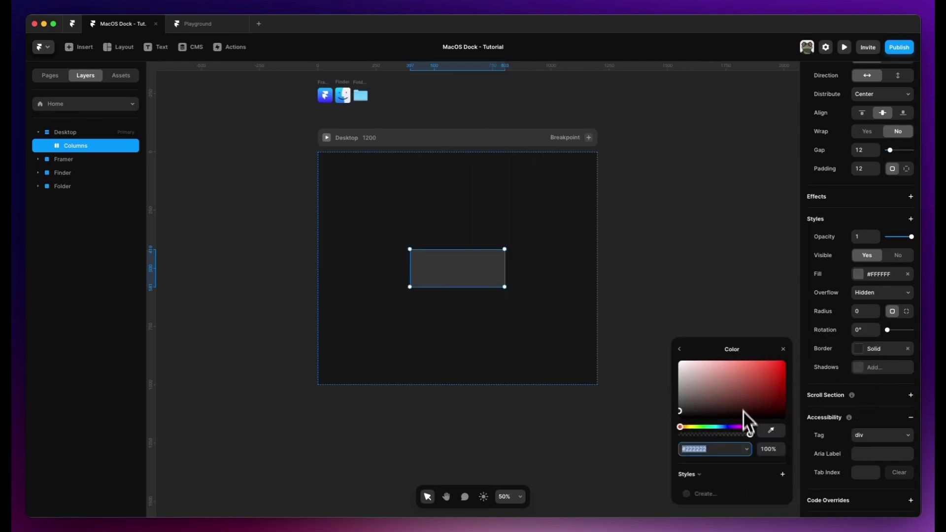
drag(704, 396, 633, 317)
click(689, 474)
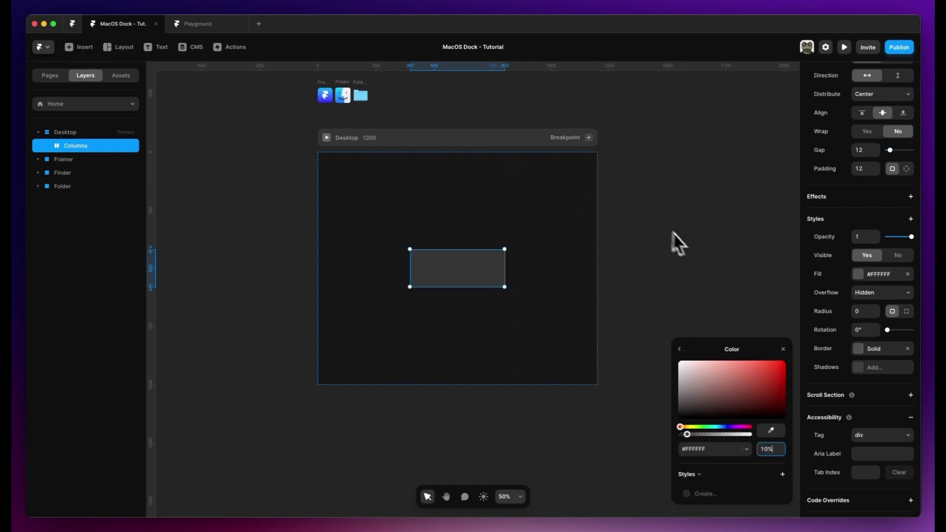
Step: Set the frame's corner radius to 24 and change its overflow option
click(858, 311)
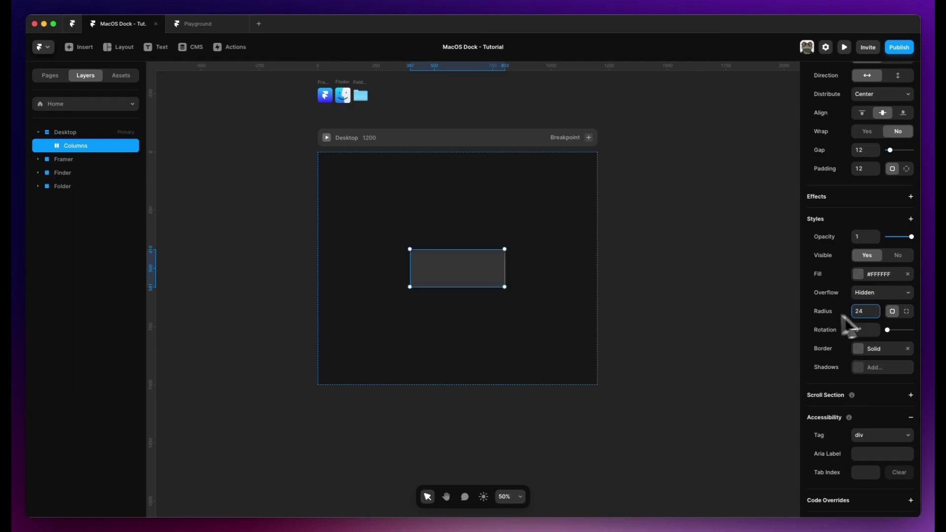
click(672, 306)
click(467, 282)
key(shift+2)
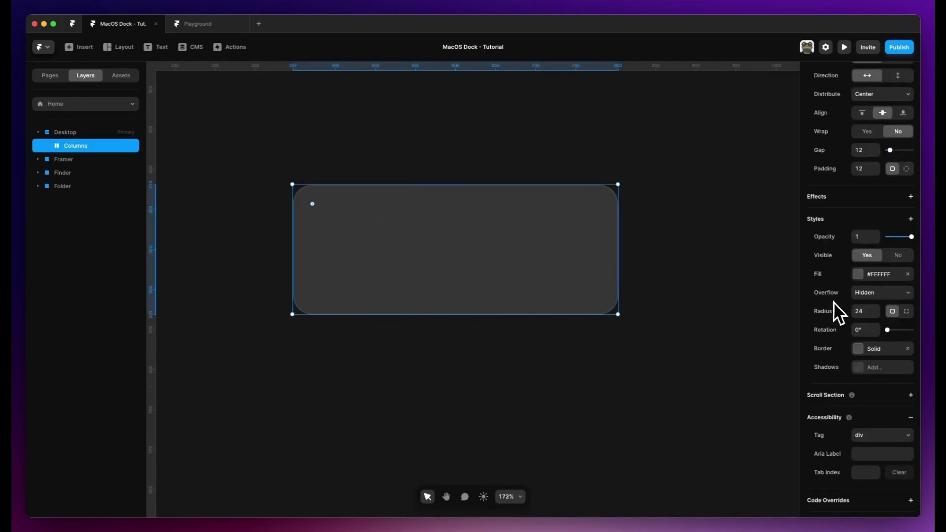
click(867, 293)
click(872, 302)
scroll(818, 296, up, 5)
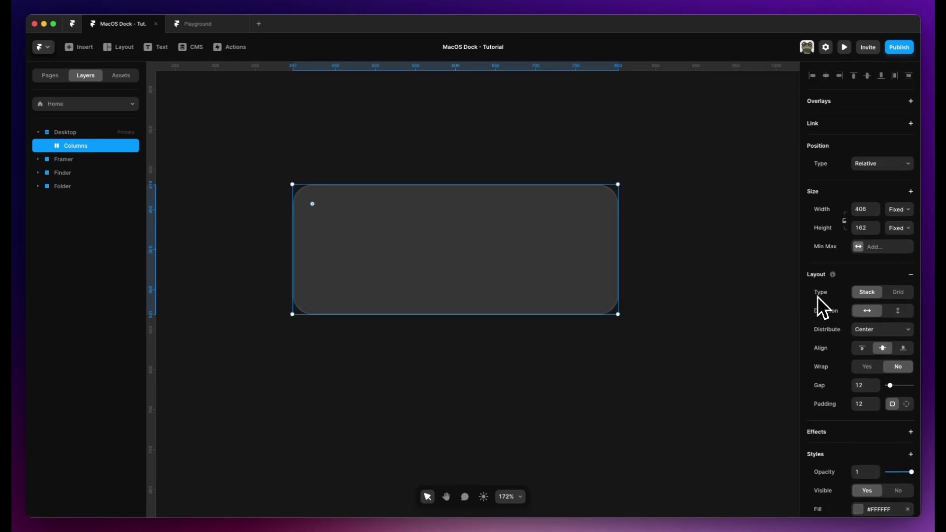
scroll(412, 262, down, 5)
Step: Draw a smaller frame inside the rounded frame and set its width and height to 64
scroll(410, 252, up, 2)
scroll(410, 252, left, 2)
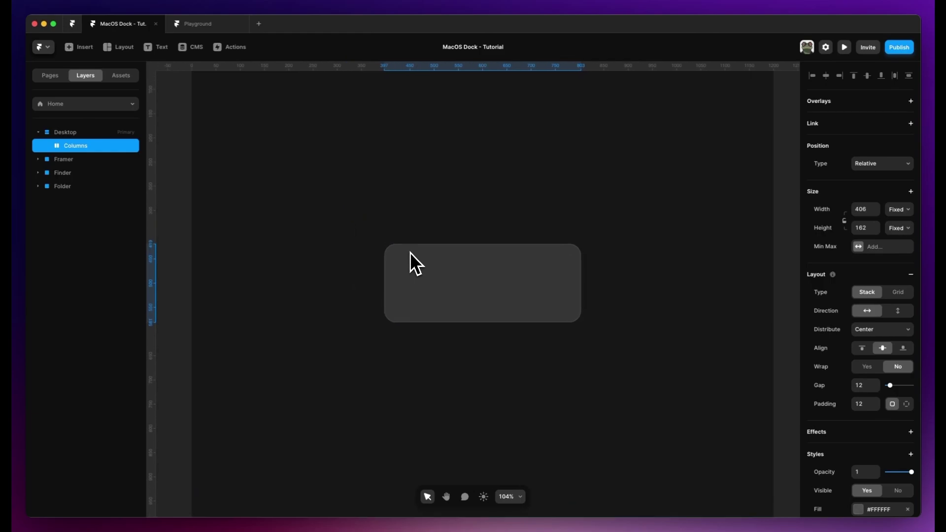
key(f)
drag(398, 255, 439, 299)
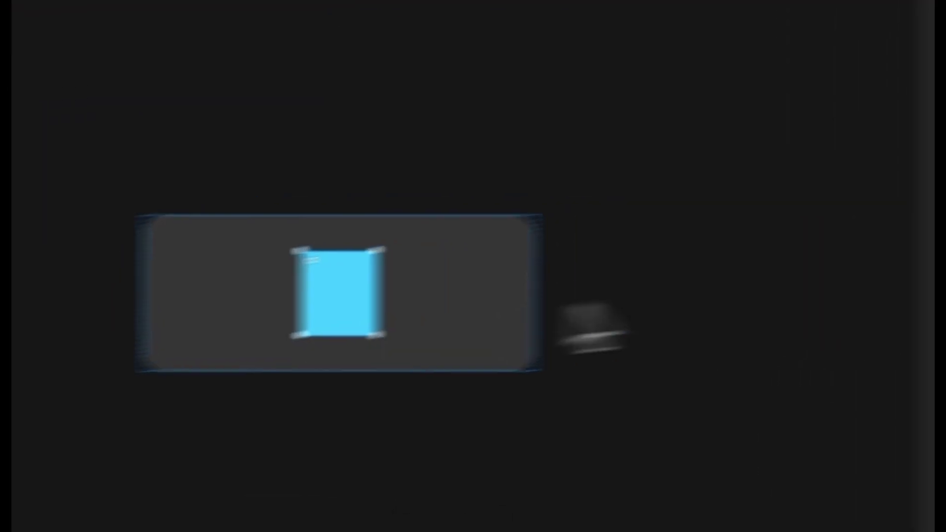
click(860, 211)
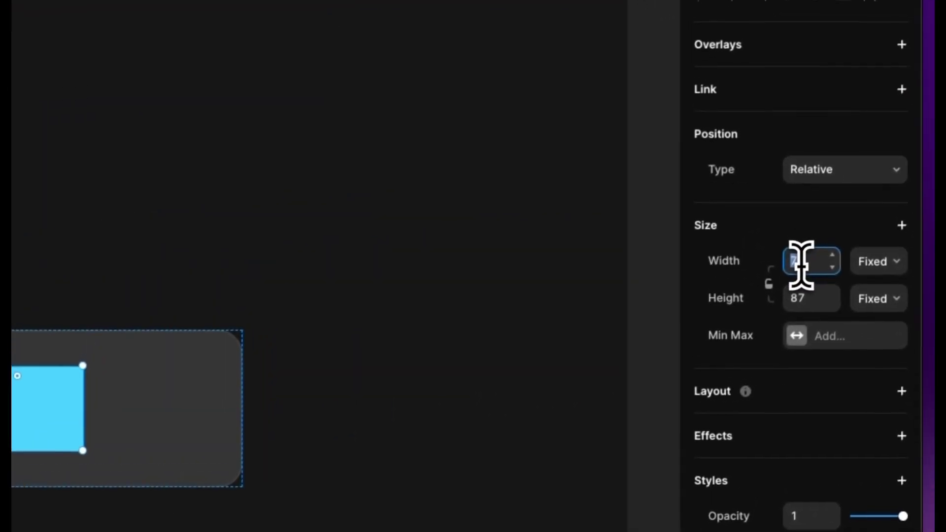
text(64)
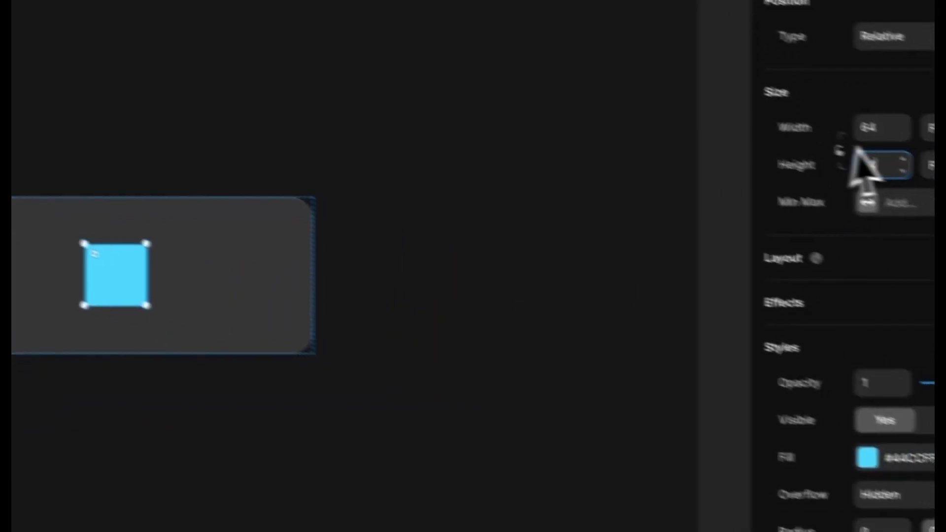
Step: Give the inner blue frame a horizontal, centered stack layout with gap 0 and set its overflow to Visible
click(809, 237)
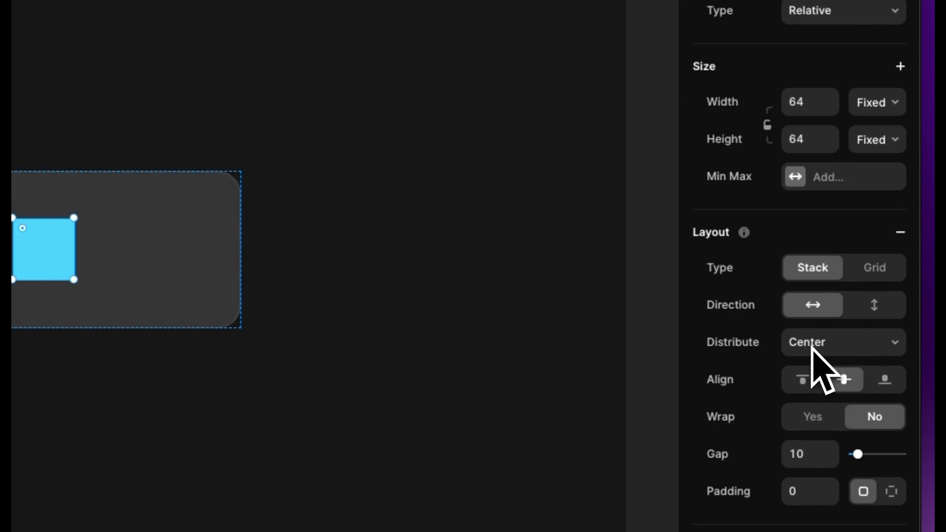
click(805, 454)
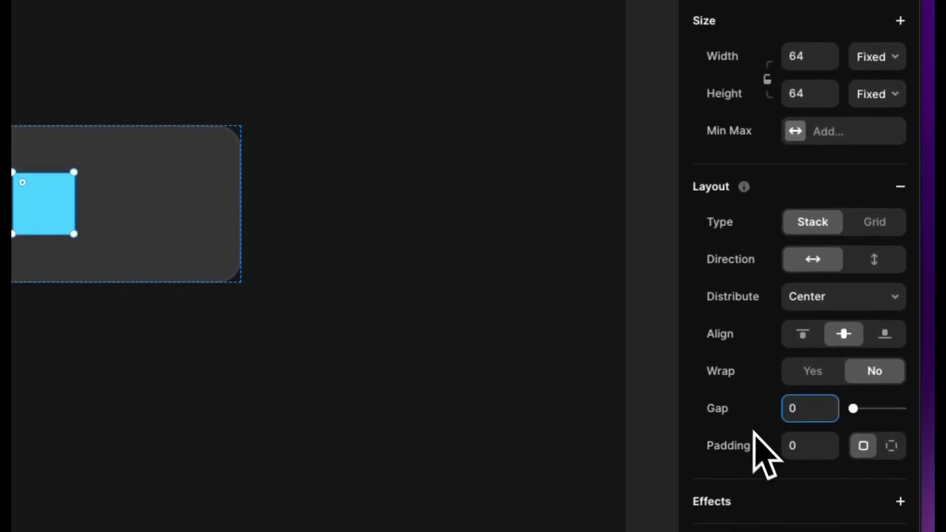
scroll(763, 453, down, 9)
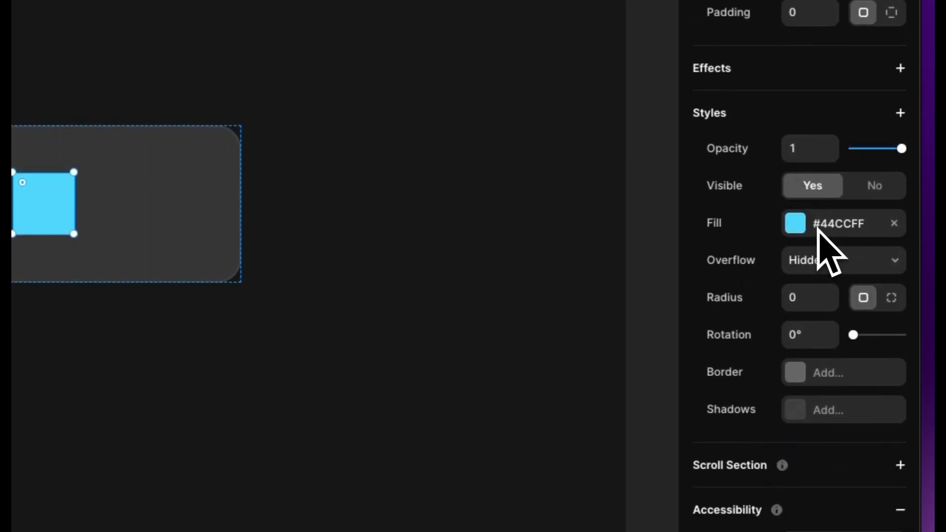
click(822, 249)
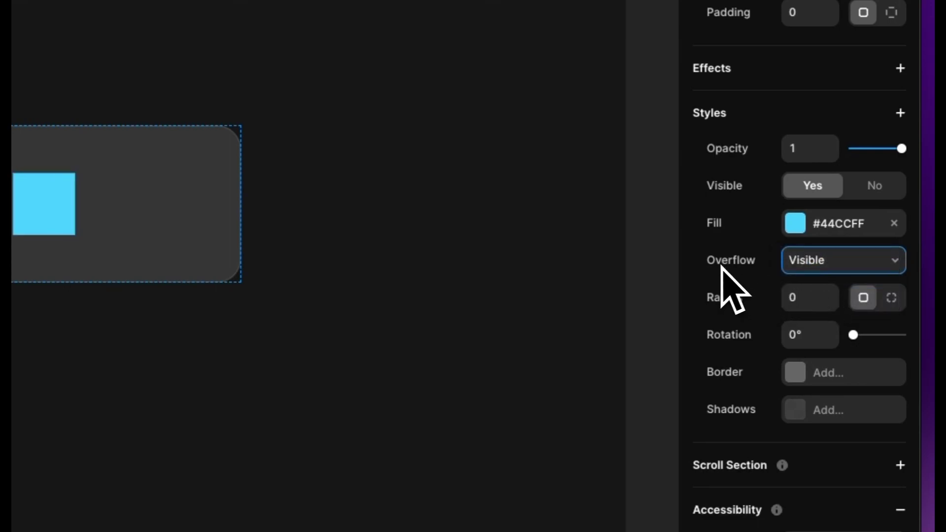
scroll(723, 270, down, 3)
scroll(740, 317, up, 5)
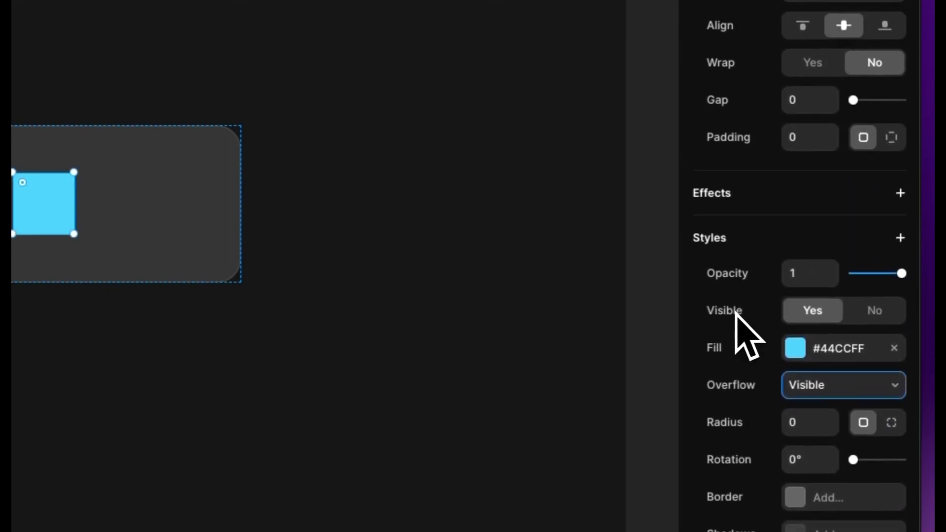
Step: Make the outer rounded frame's width and height fit its content
scroll(736, 313, up, 6)
click(198, 190)
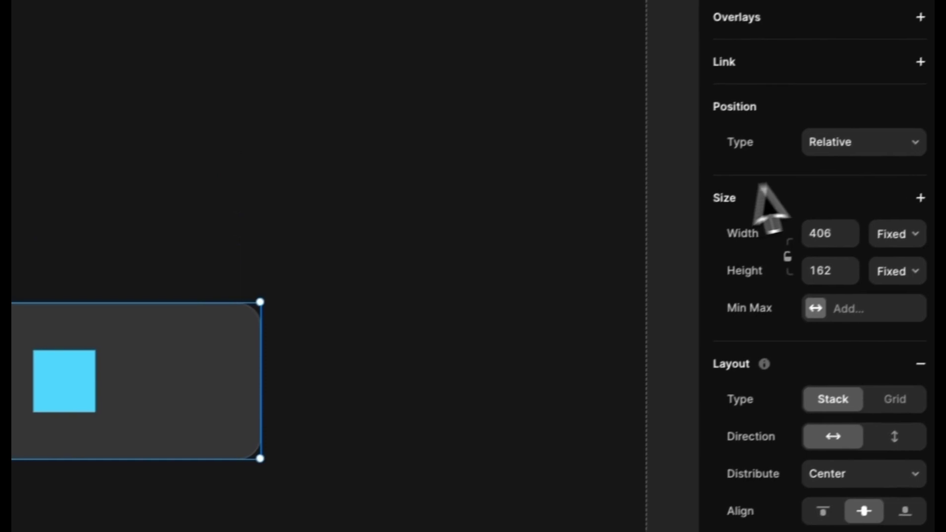
click(895, 234)
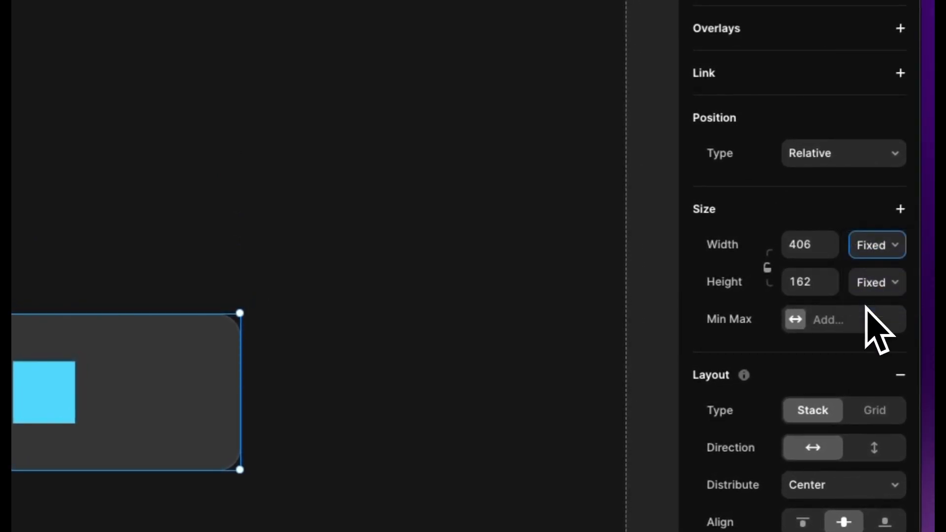
click(874, 285)
click(882, 342)
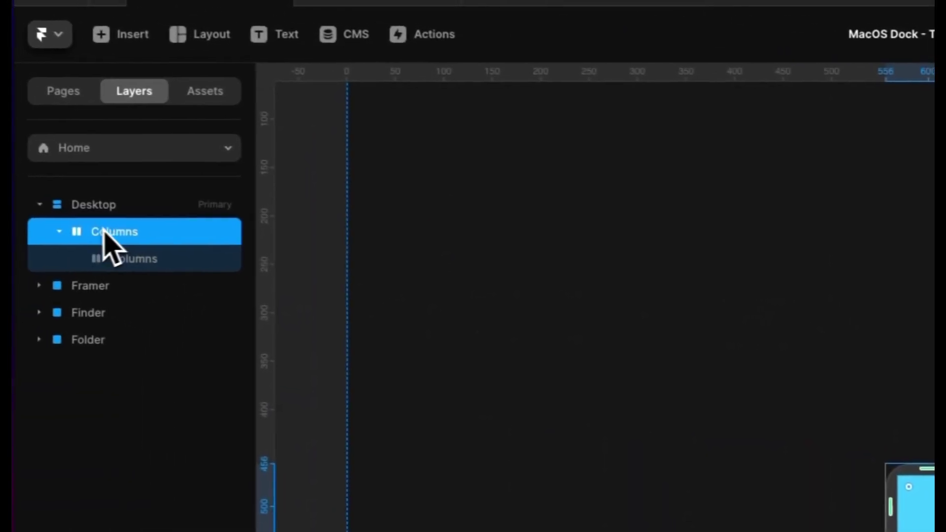
Step: Rename the outer Columns layer to MacOS Dock and the nested Columns layer to Item
double_click(123, 233)
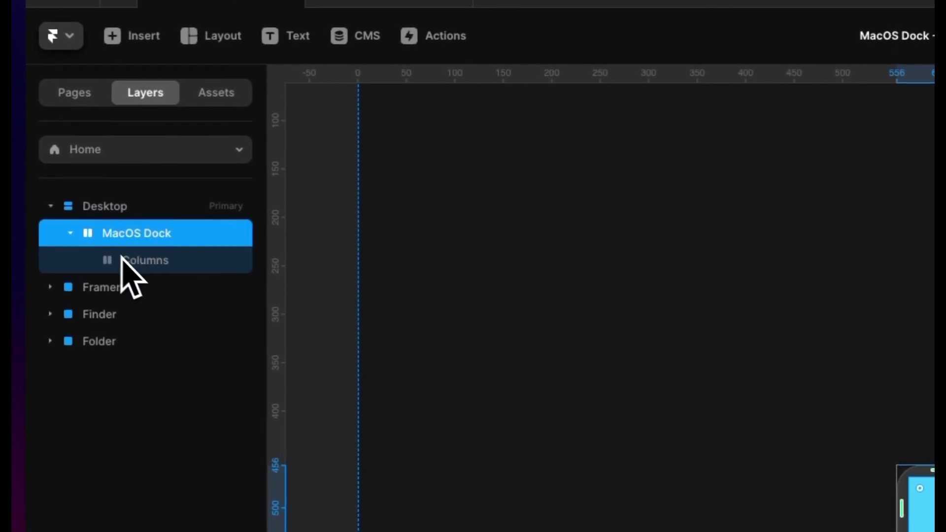
click(133, 260)
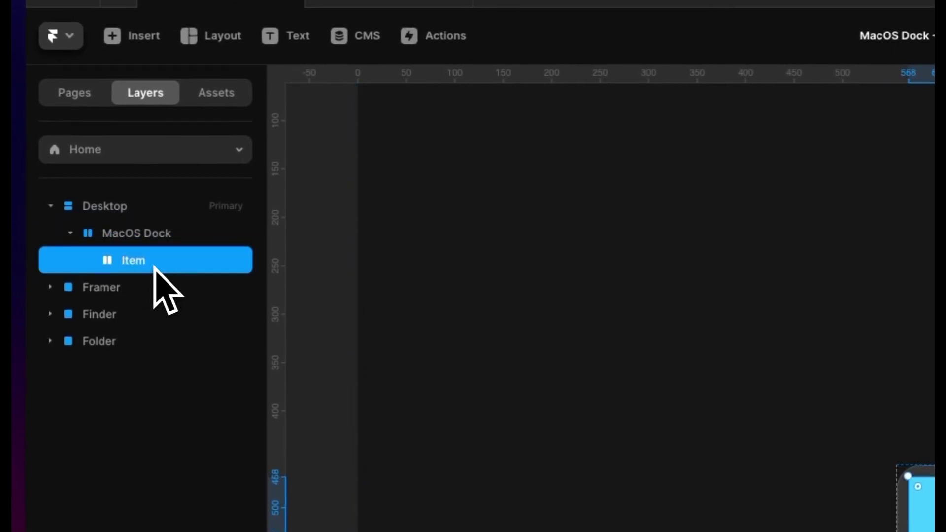
click(127, 241)
click(134, 256)
Step: Turn the MacOS Dock layer into a component named MacOS Dock and open it for editing
click(138, 244)
right_click(148, 243)
click(186, 253)
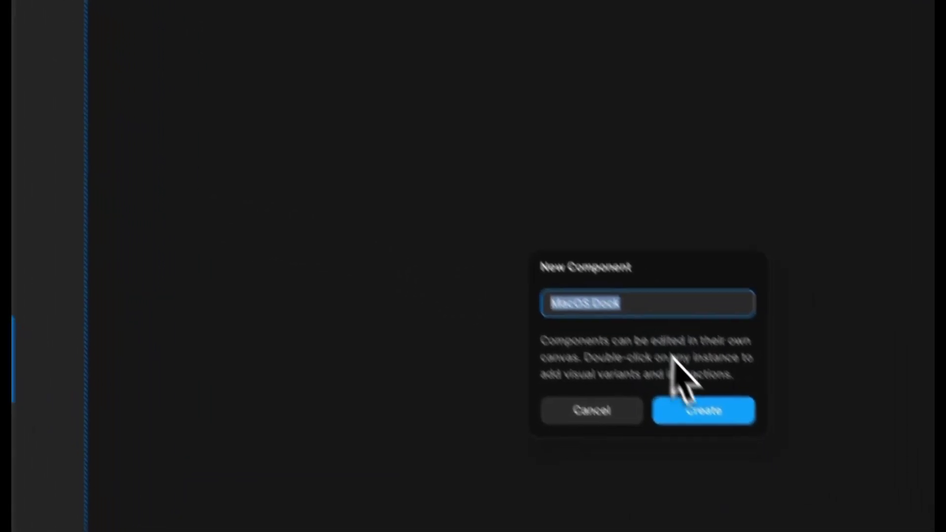
click(823, 484)
click(476, 273)
right_click(572, 320)
click(505, 322)
scroll(566, 328, up, 5)
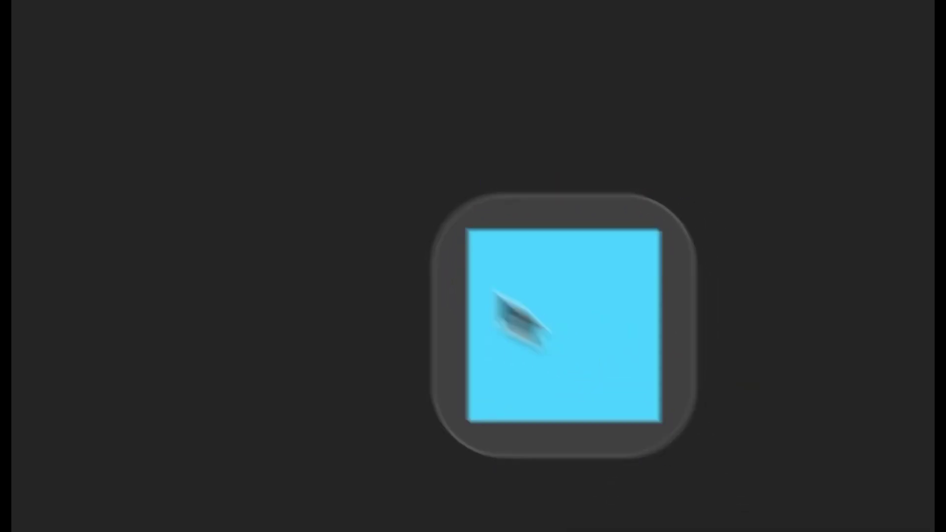
Step: Draw a frame inside the Item layer and set its width and height to Fill
click(92, 187)
key(f)
drag(497, 275, 542, 308)
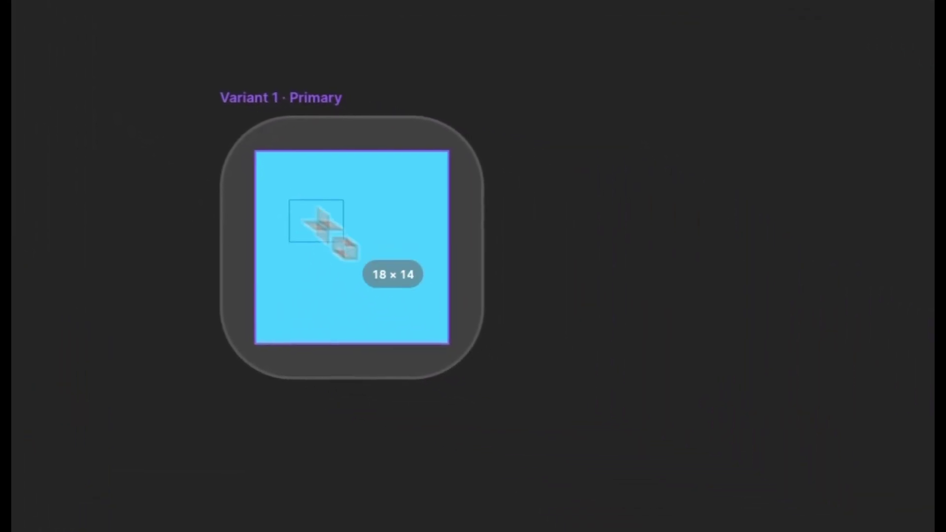
drag(335, 235, 384, 281)
click(877, 209)
click(877, 247)
click(882, 247)
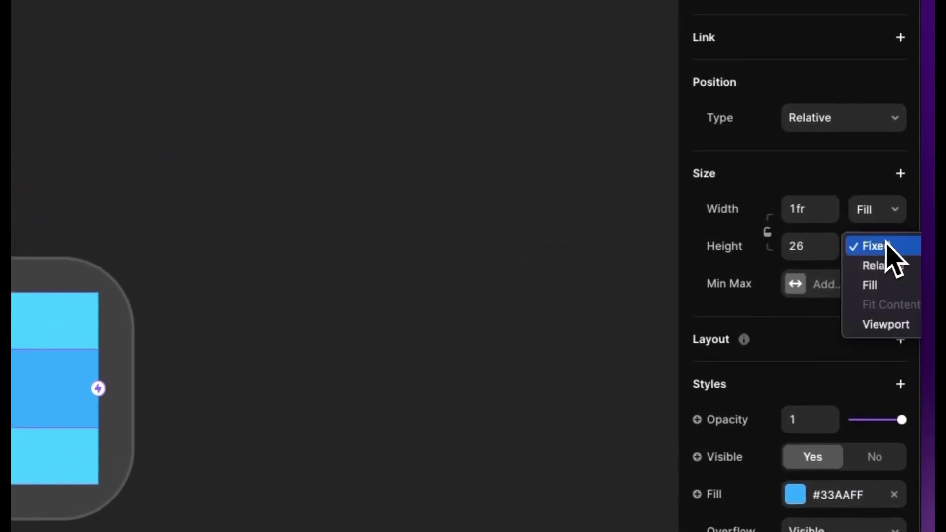
click(874, 285)
Step: Rename the frame inside the Item layer to Icon
double_click(115, 245)
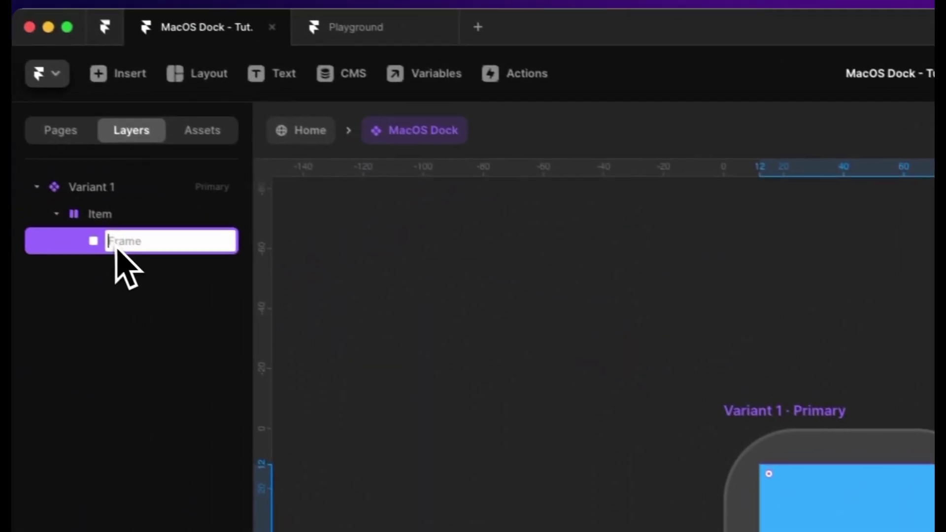
text(Icon)
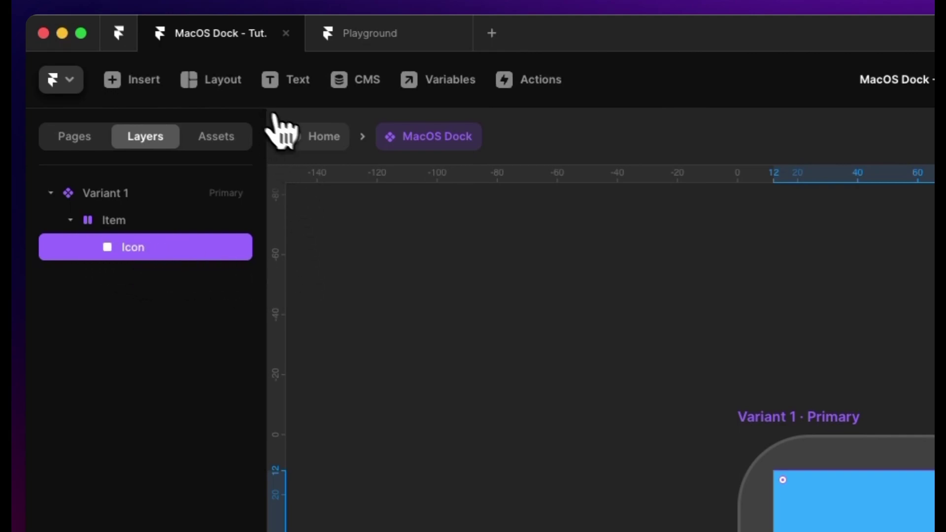
Step: Copy the Framer icon from the Home page and paste it over the Icon frame inside the MacOS Dock component
click(282, 132)
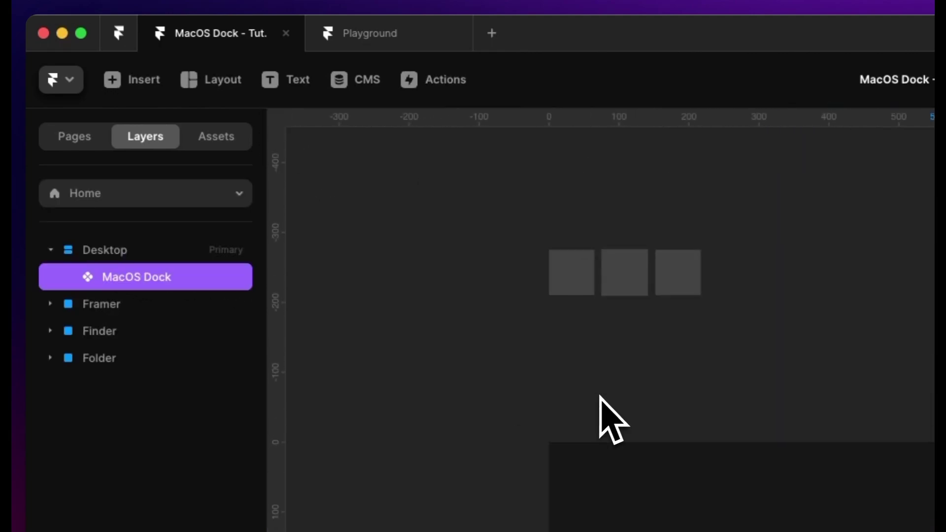
click(571, 268)
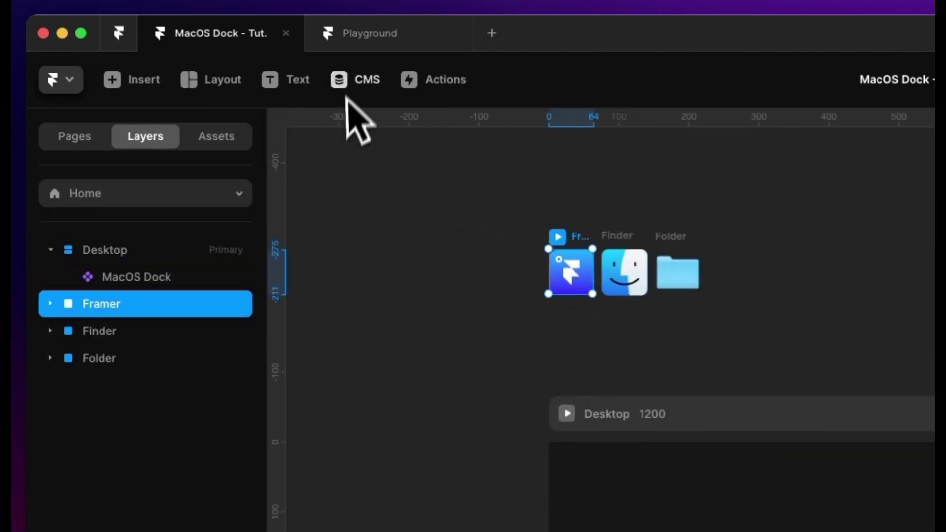
double_click(142, 277)
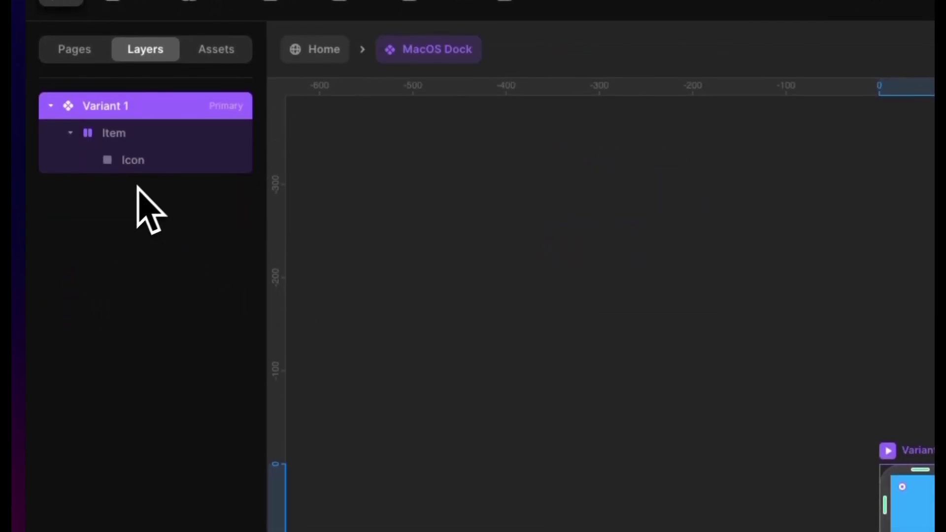
click(141, 158)
key(super+v)
click(124, 162)
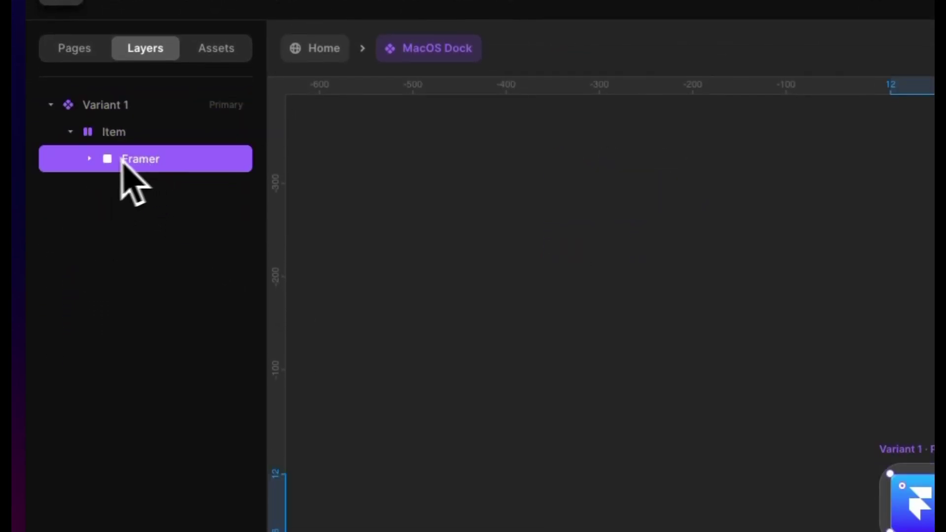
click(89, 160)
Step: Rename the pasted Framer layer inside Item to Framer Icon
scroll(597, 438, right, 3)
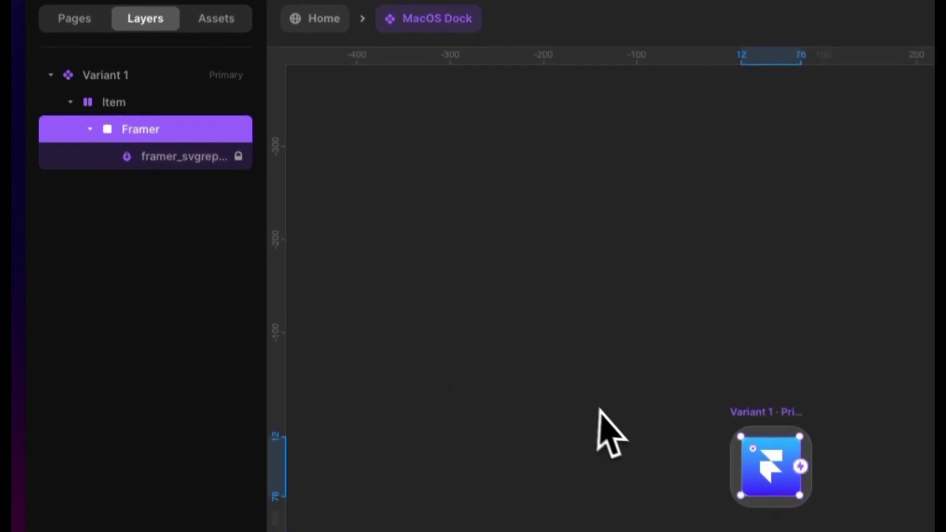
scroll(609, 443, up, 4)
scroll(612, 445, right, 2)
double_click(153, 167)
key(Right)
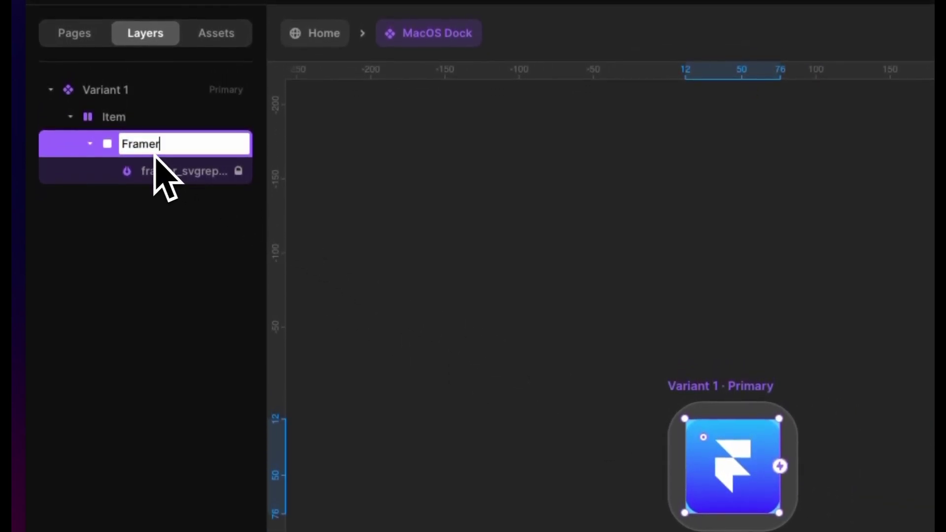
click(169, 172)
click(654, 454)
Step: Give the Framer Icon layer a Spring transition with stiffness 400 and damping 30
click(143, 188)
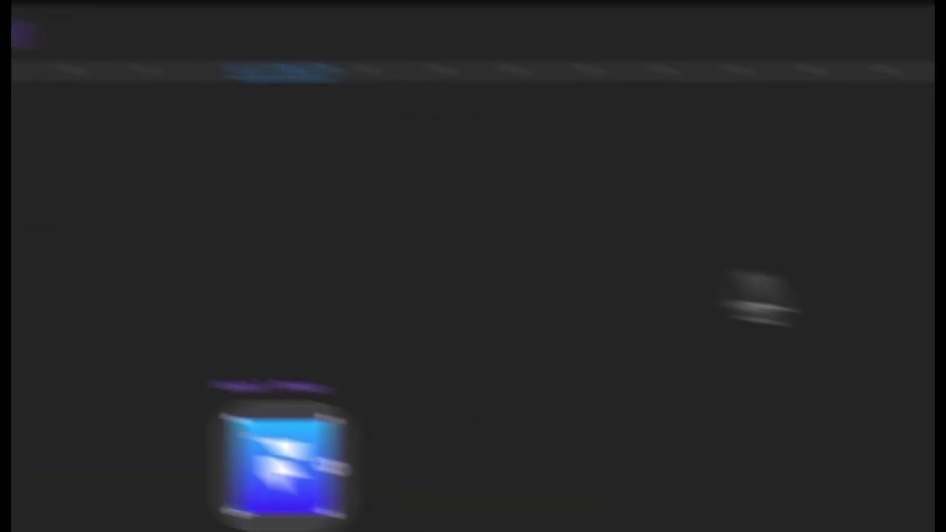
click(846, 378)
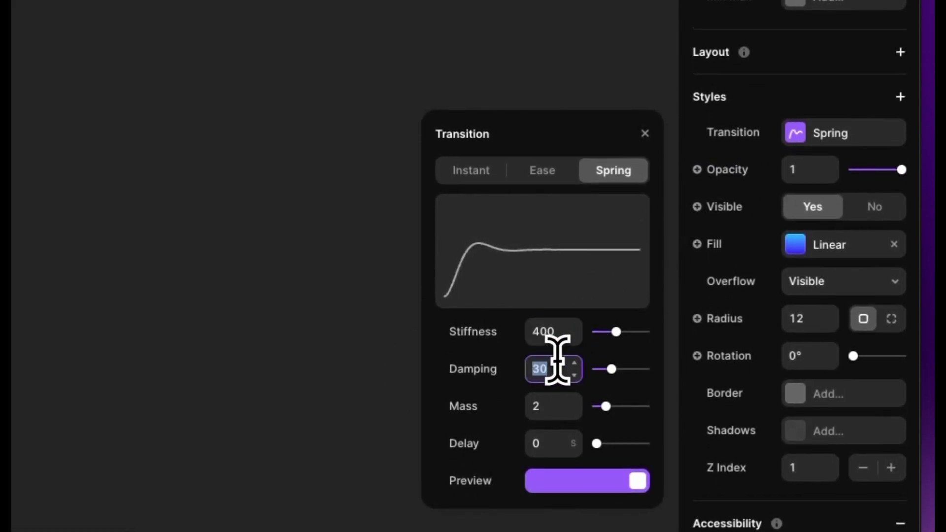
click(549, 405)
click(737, 334)
click(840, 350)
click(741, 353)
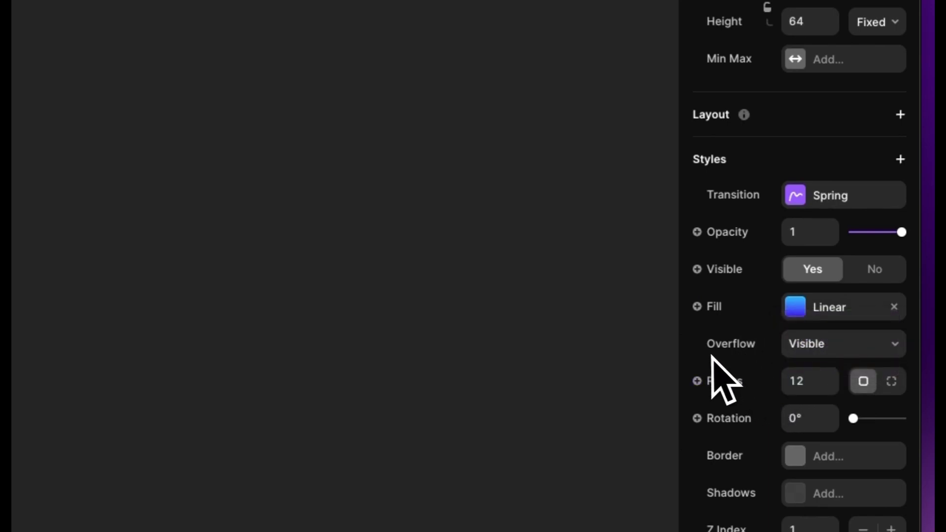
scroll(712, 358, down, 5)
scroll(730, 266, up, 5)
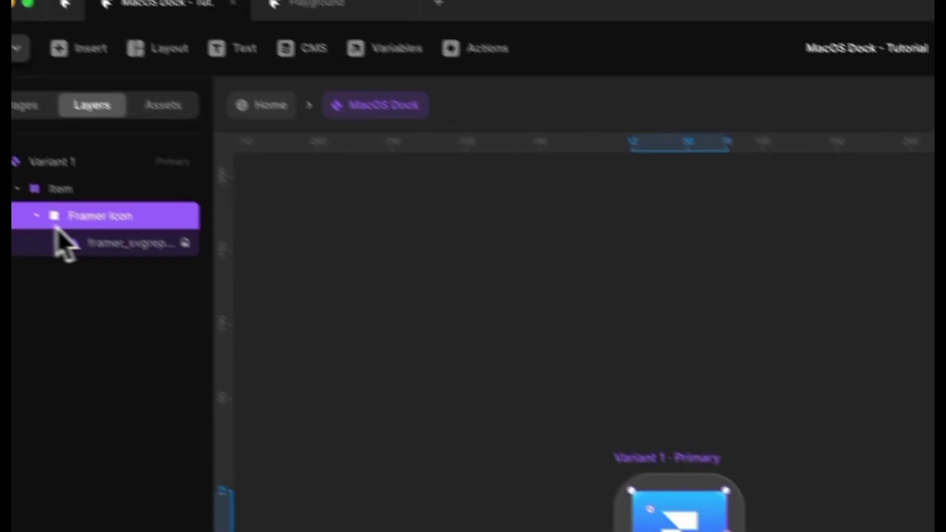
Step: Draw a small frame about 48 × 20 inside the Item layer and set its position type to Absolute
click(135, 225)
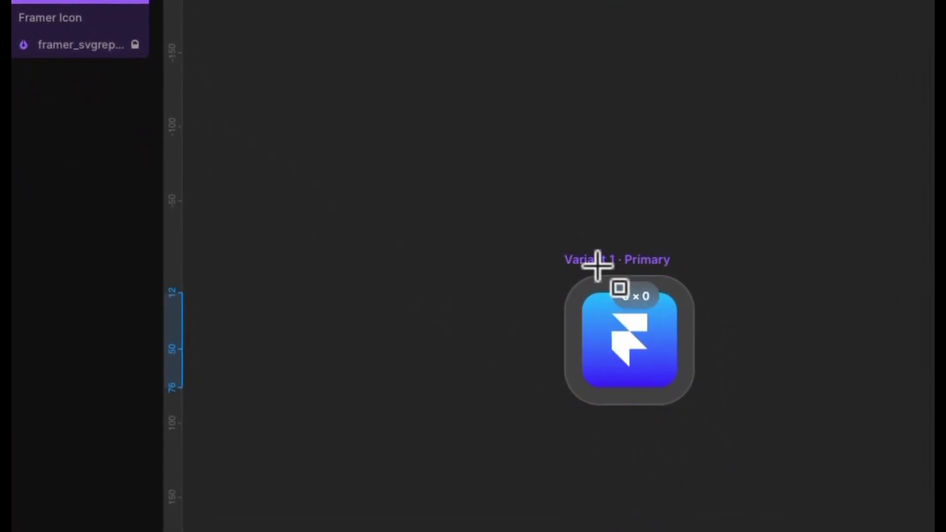
drag(599, 266, 670, 296)
mouse_move(86, 152)
mouse_down()
mouse_move(143, 216)
mouse_move(129, 208)
mouse_up()
click(139, 222)
click(146, 209)
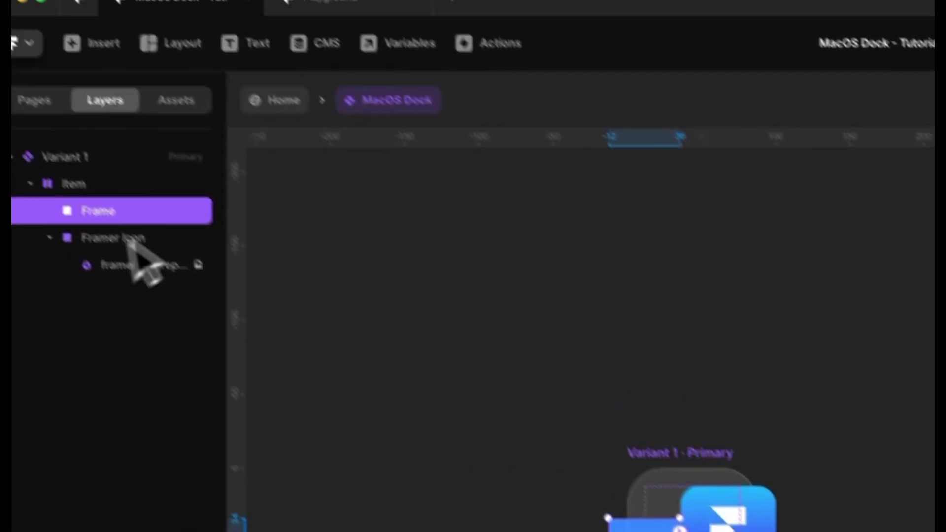
click(828, 238)
click(825, 222)
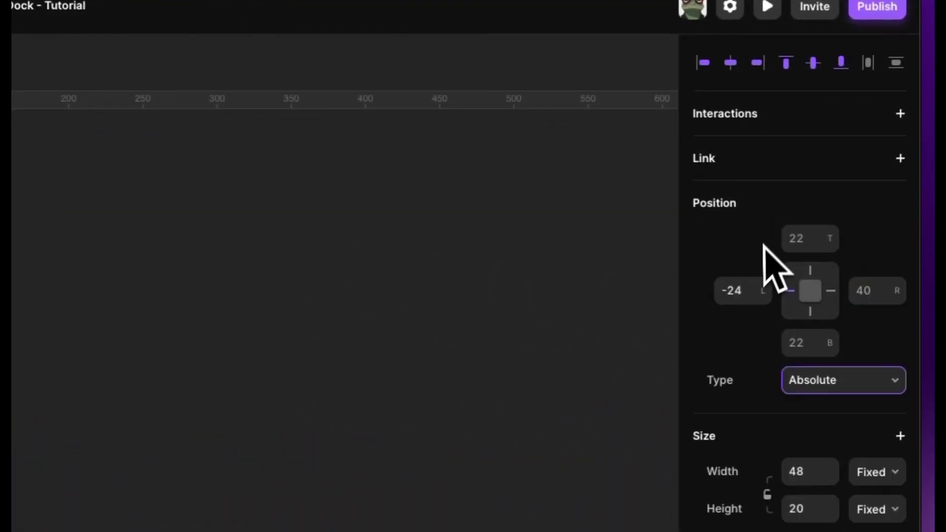
Step: Unpin the small frame's left edge and position it at 0 from the right and -36 from the top
click(788, 291)
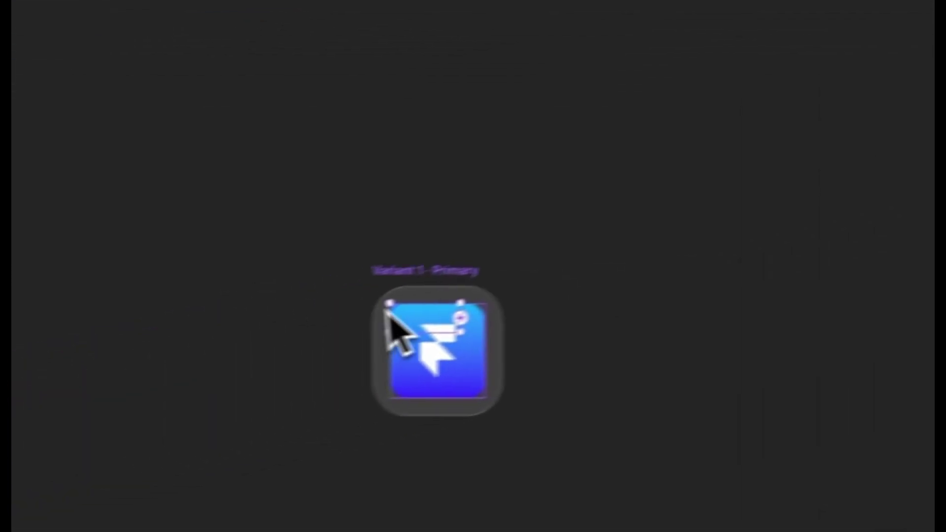
scroll(389, 310, up, 5)
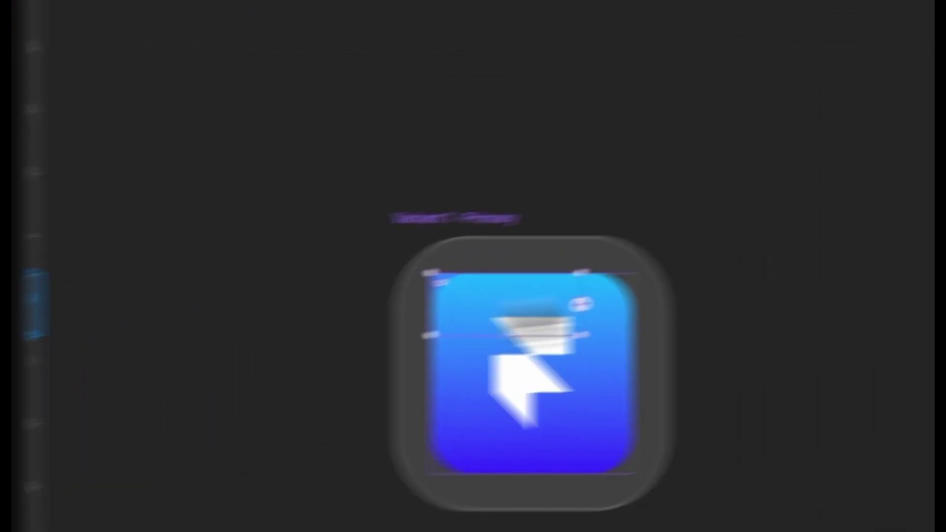
click(866, 291)
text(0)
click(799, 200)
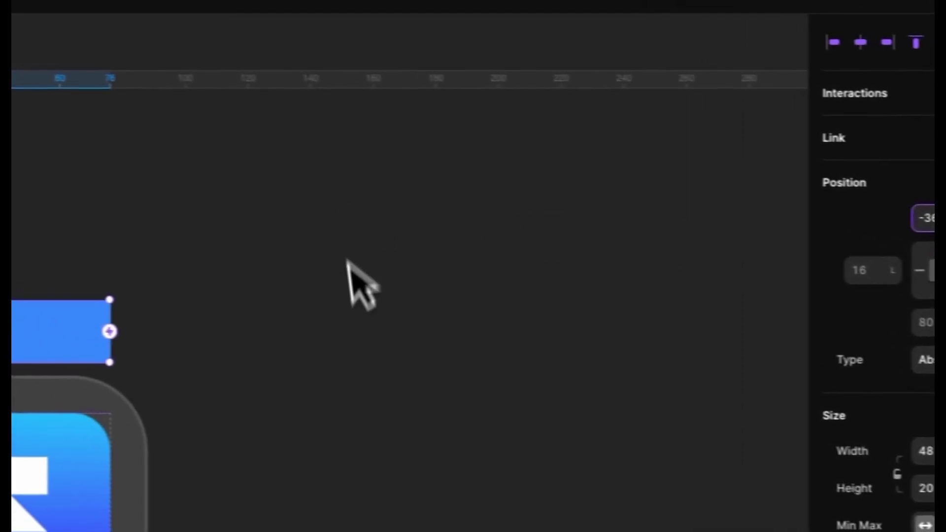
Step: Set the small frame's width to 64 and give it a stack layout with a gap of 0
scroll(222, 284, left, 1)
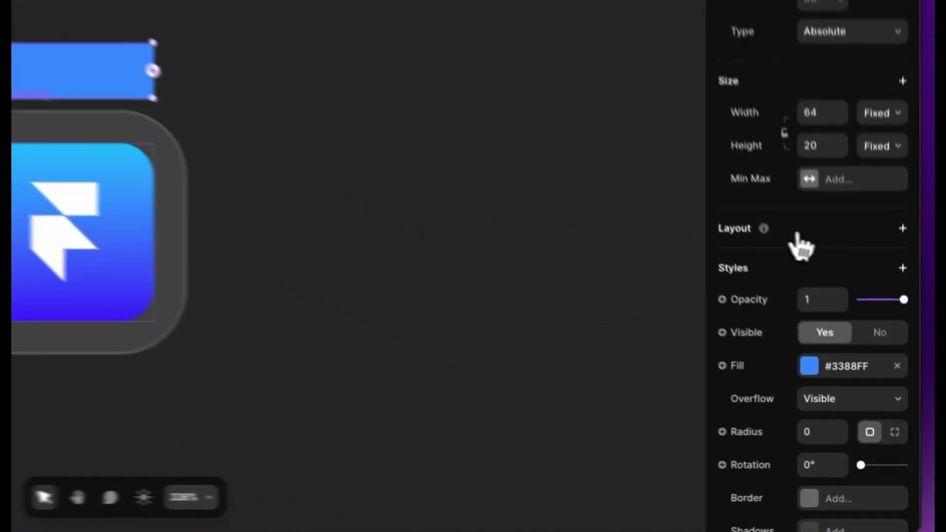
click(850, 346)
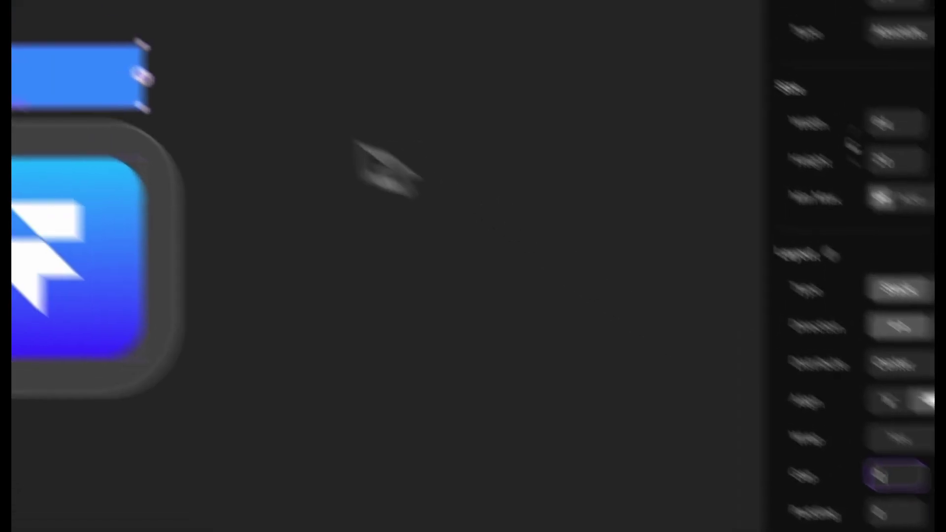
click(250, 205)
Step: Set the small frame's corner radius to 3 and its fill color to #202020
scroll(687, 227, down, 5)
click(809, 235)
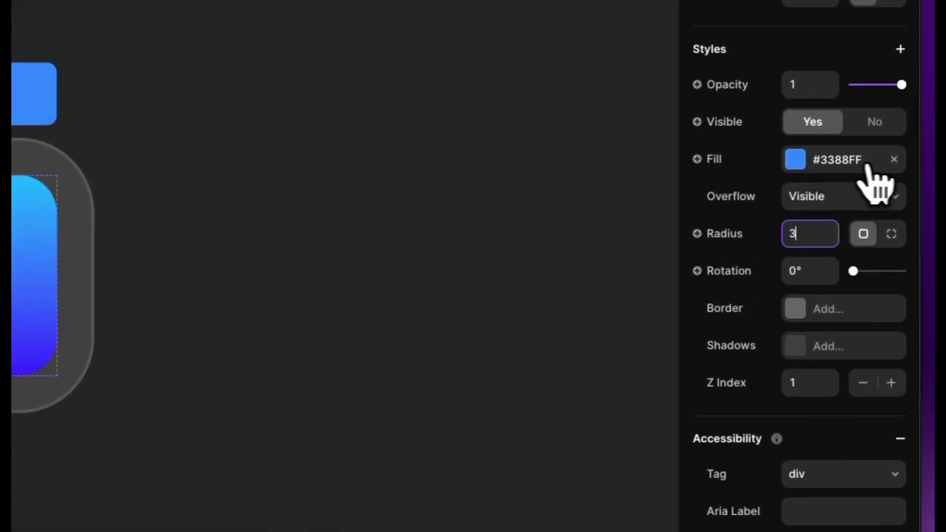
click(856, 161)
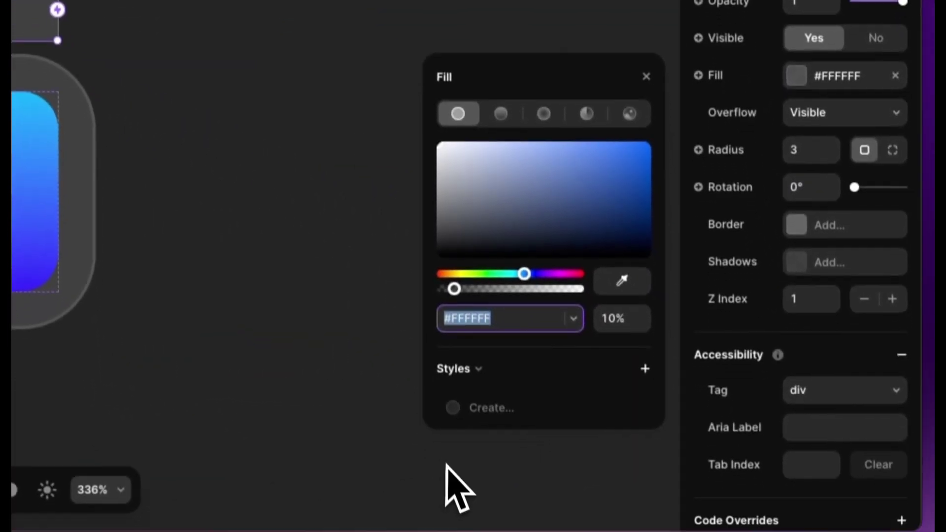
text(202020)
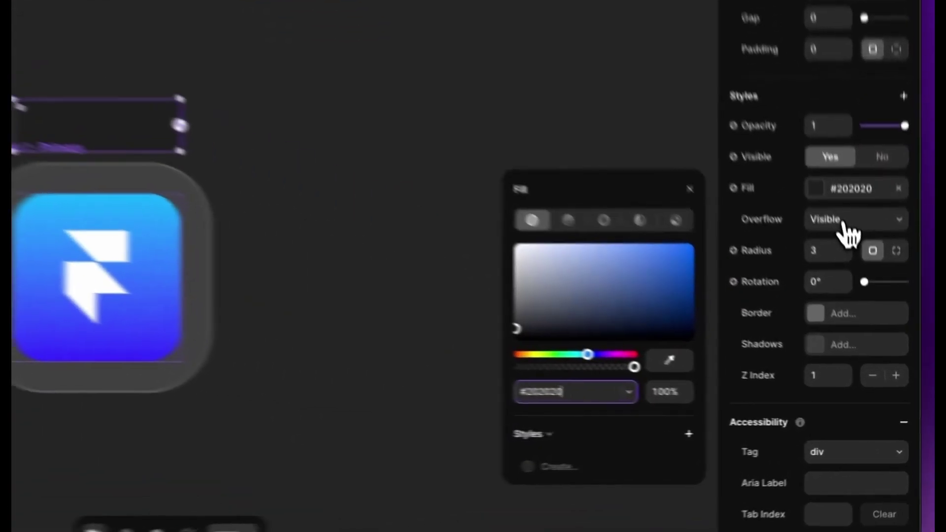
Step: Add a solid border to the small frame in #FFFFFF at 10% opacity
click(868, 308)
click(867, 311)
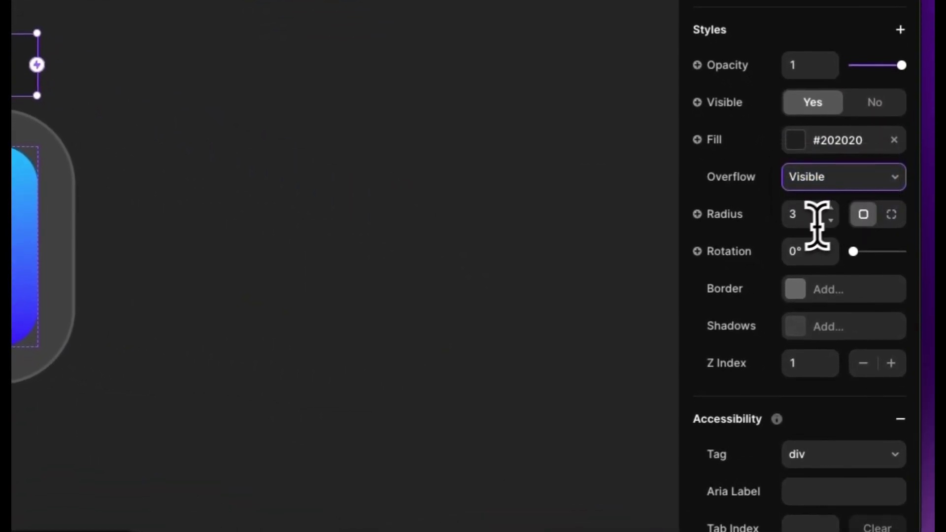
click(780, 289)
click(586, 341)
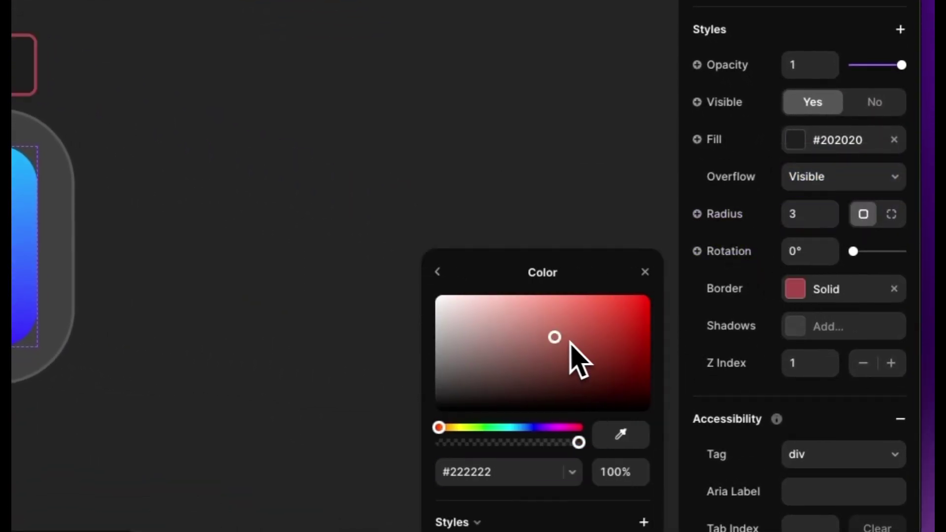
text(FFFFFF)
click(613, 425)
text(10)
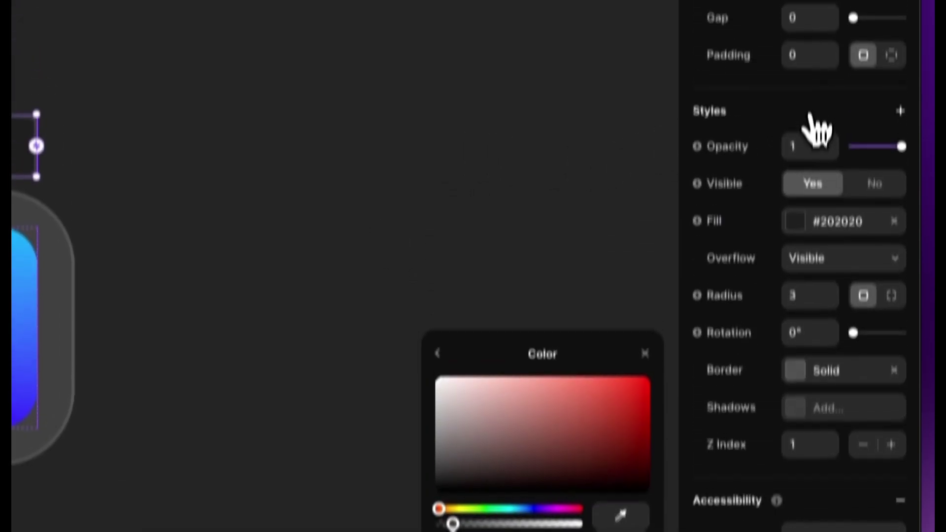
Step: Give the small frame a Spring transition and open the transition settings of Variant 1
click(811, 112)
click(849, 374)
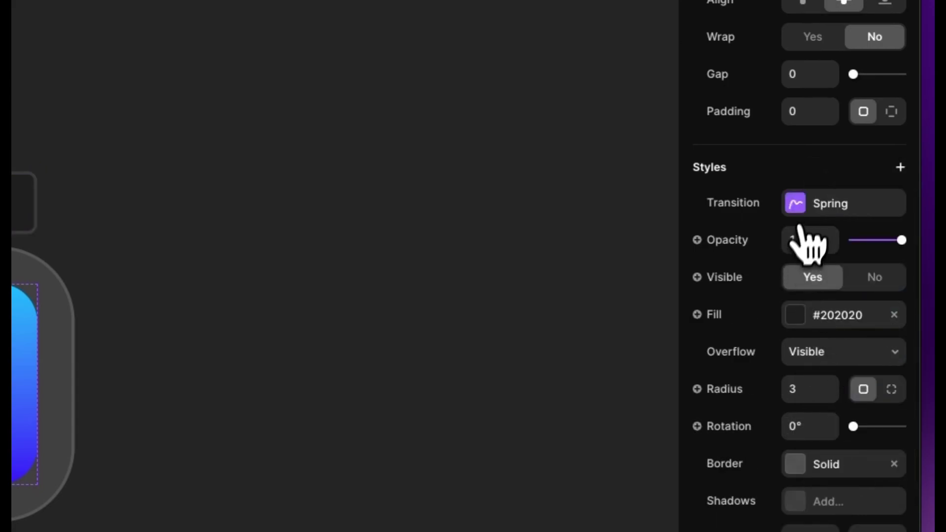
click(460, 243)
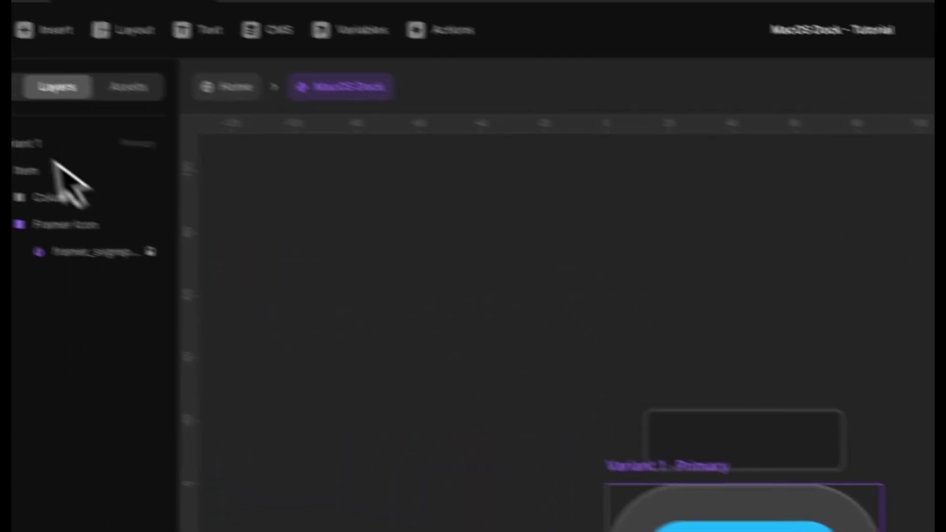
click(141, 172)
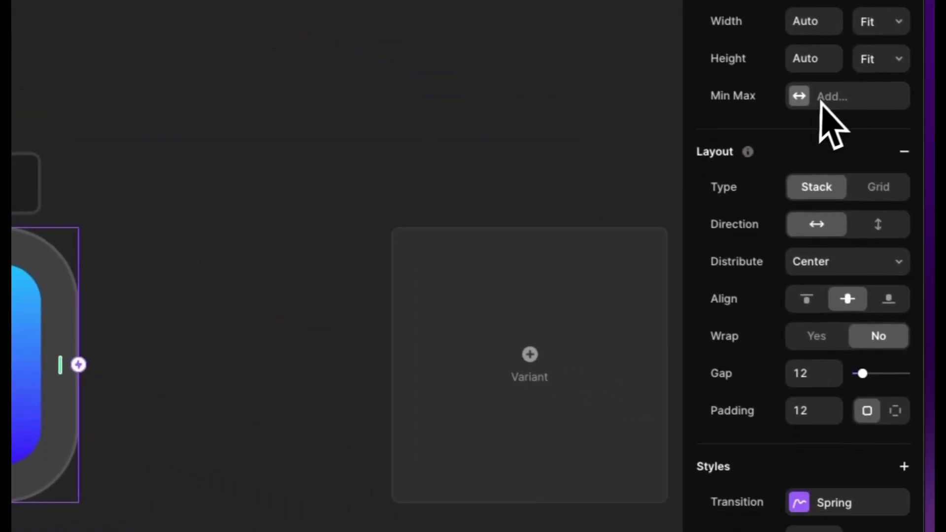
click(838, 418)
Step: Add the text "Framer" inside the small frame, sized 11 pixels and colored white
click(468, 358)
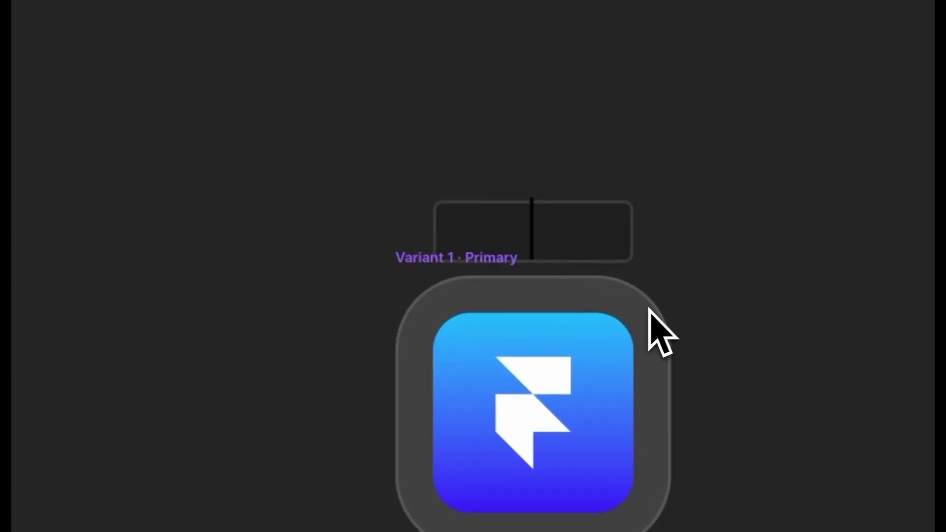
key(Escape)
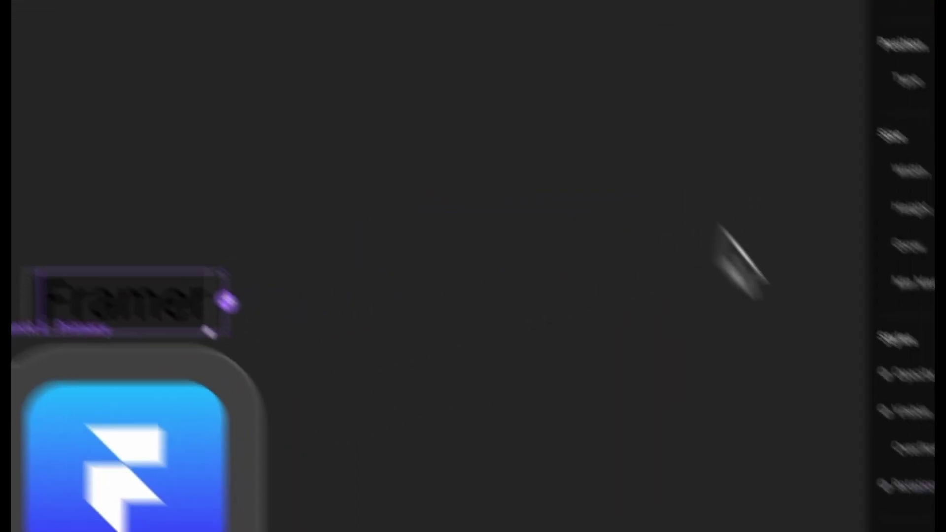
click(831, 377)
click(832, 377)
click(832, 377)
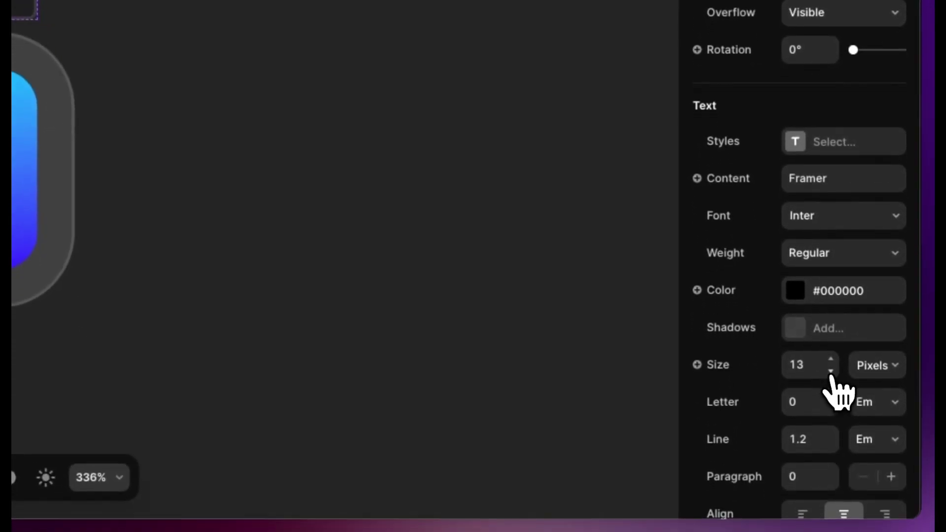
click(831, 371)
click(831, 371)
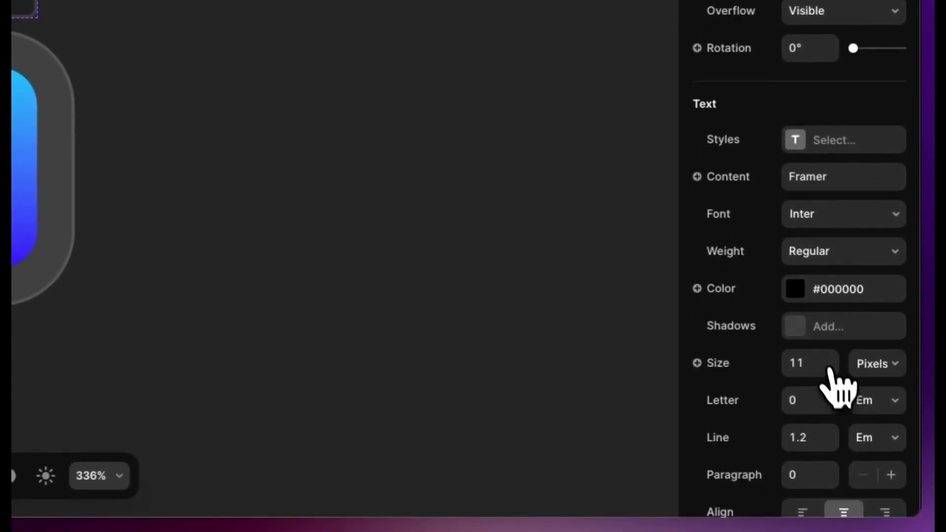
click(795, 291)
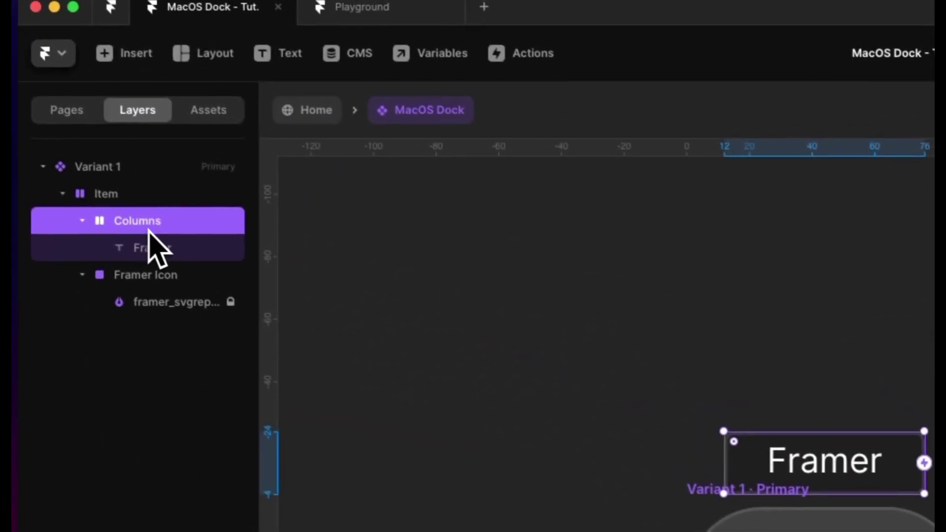
Step: Rename the Columns layer that holds the Framer text to Tooltip
click(170, 236)
text(Tooltip)
key(Return)
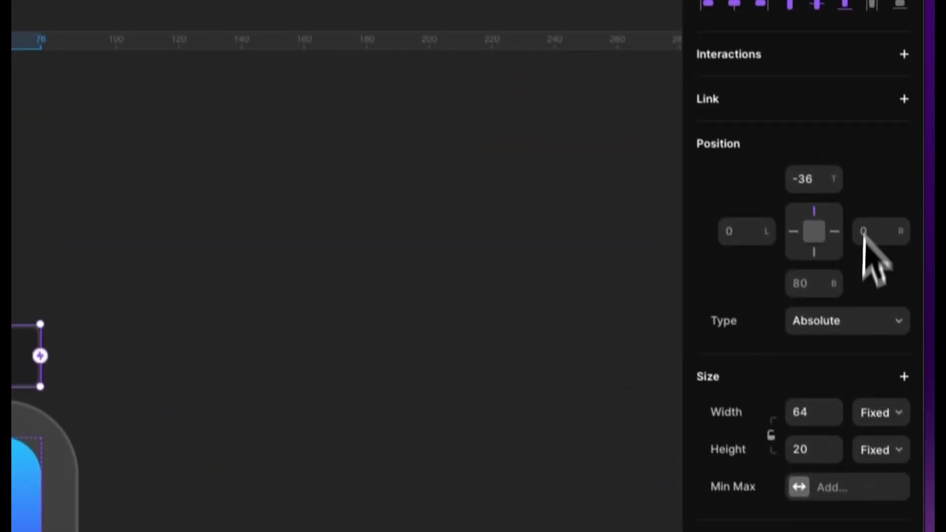
Step: Set the Tooltip frame's width and height to Fit Content
click(854, 399)
click(870, 449)
click(877, 429)
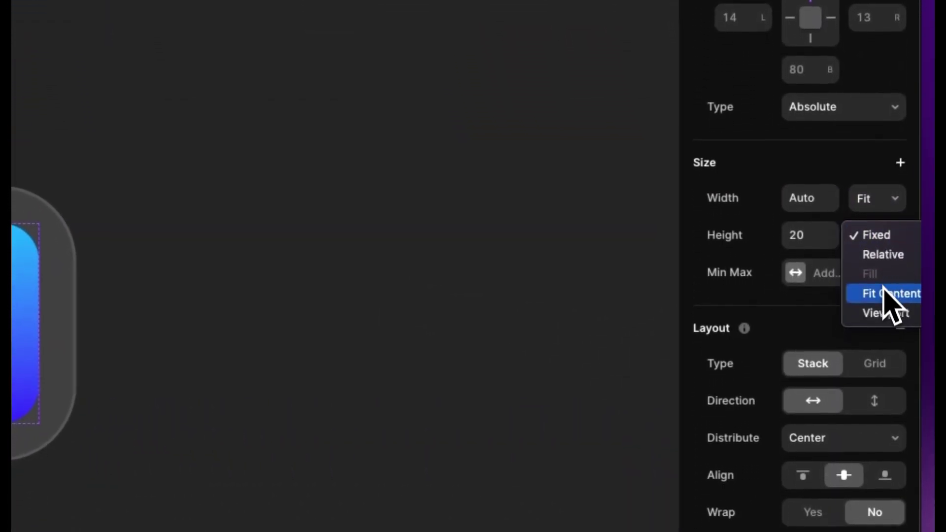
click(885, 488)
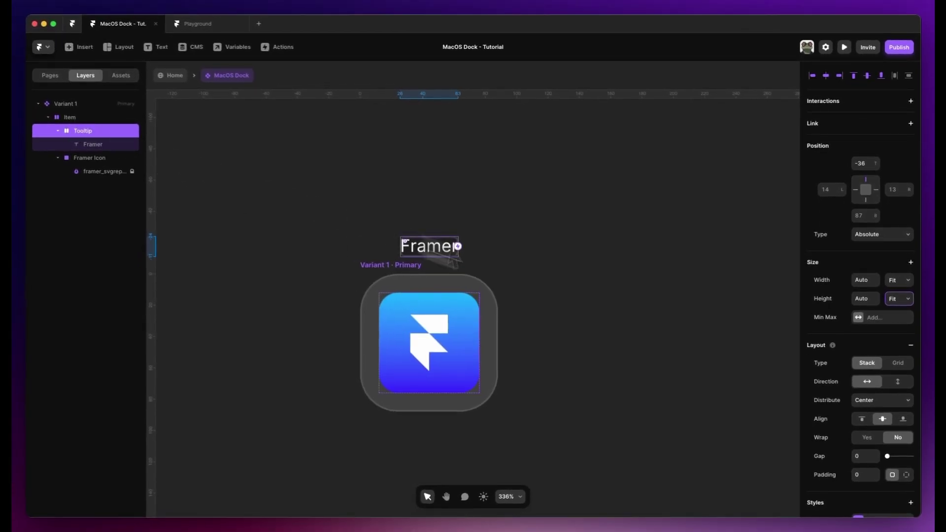
Step: Give the Tooltip individual padding of 2 at the top and bottom and 12 on the right and left
scroll(860, 372, down, 8)
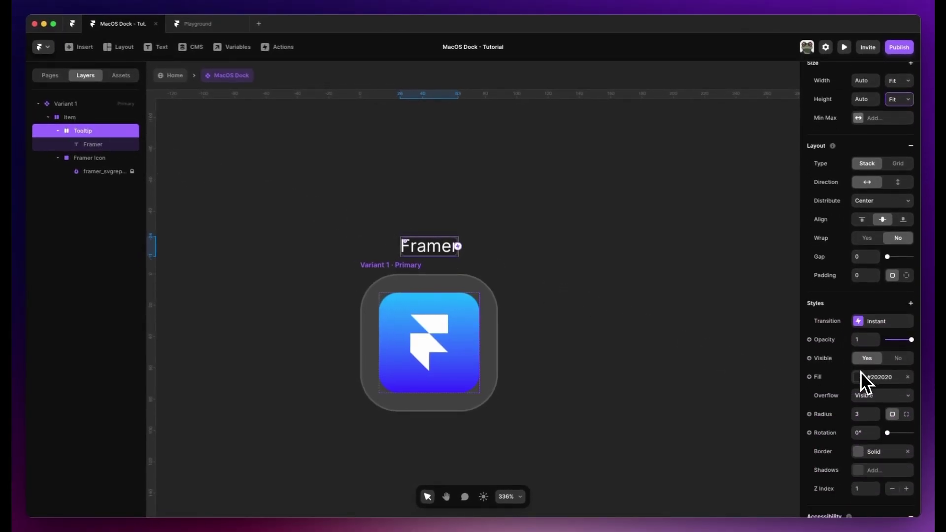
click(906, 275)
text(2)
click(873, 299)
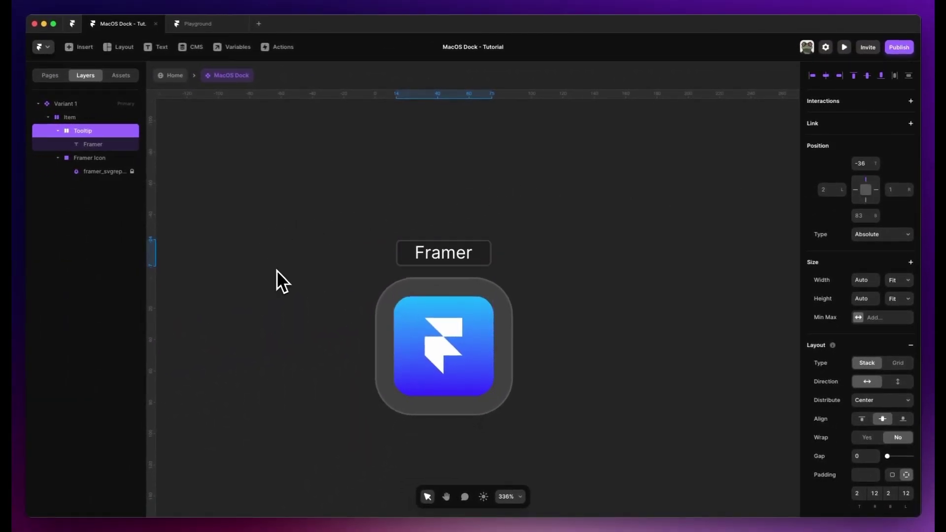
Step: Set the Tooltip's opacity to 0
scroll(276, 270, down, 1)
scroll(277, 270, down, 1)
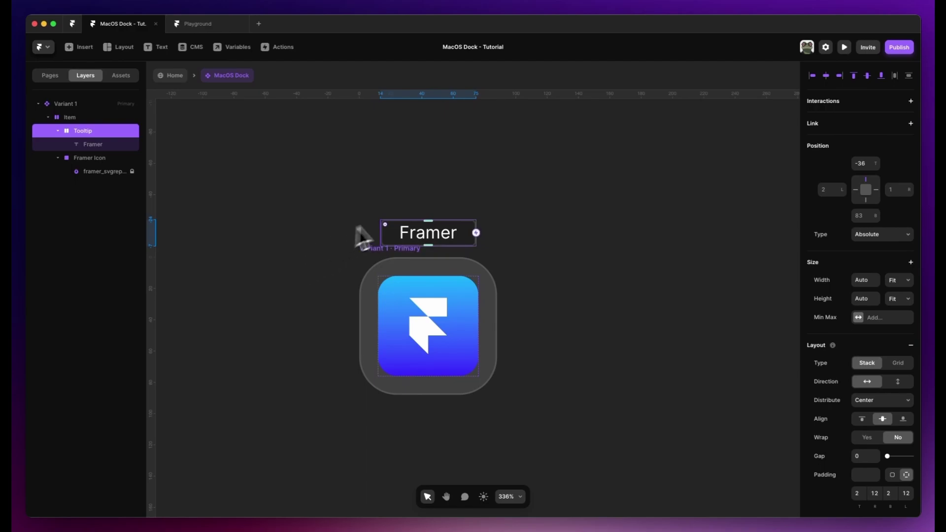
scroll(858, 384, down, 3)
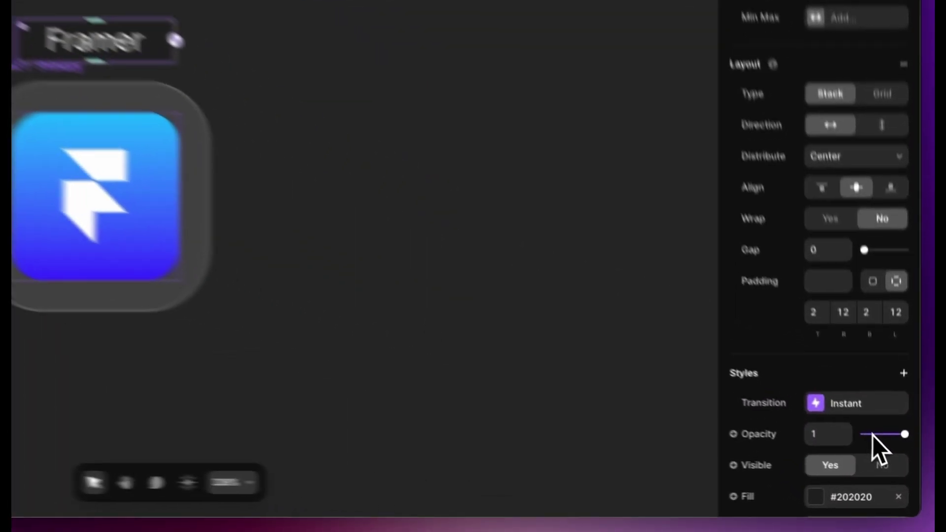
drag(900, 464, 878, 470)
scroll(808, 279, down, 1)
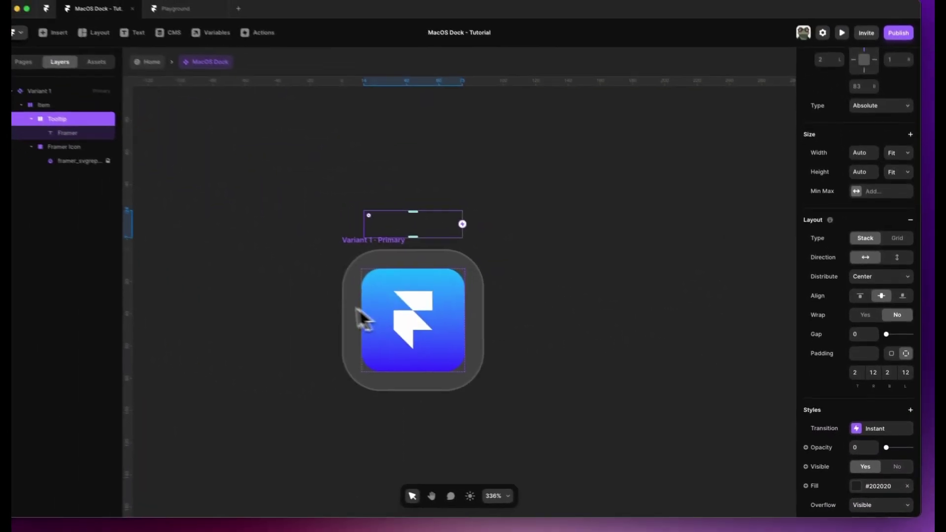
click(320, 300)
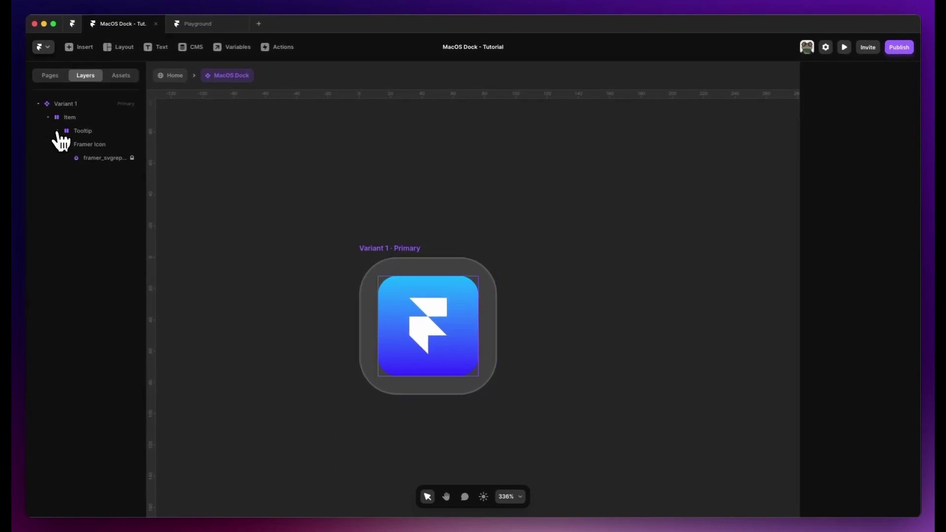
Step: Add a Pointer Events style to the Tooltip layer and choose its setting
click(77, 146)
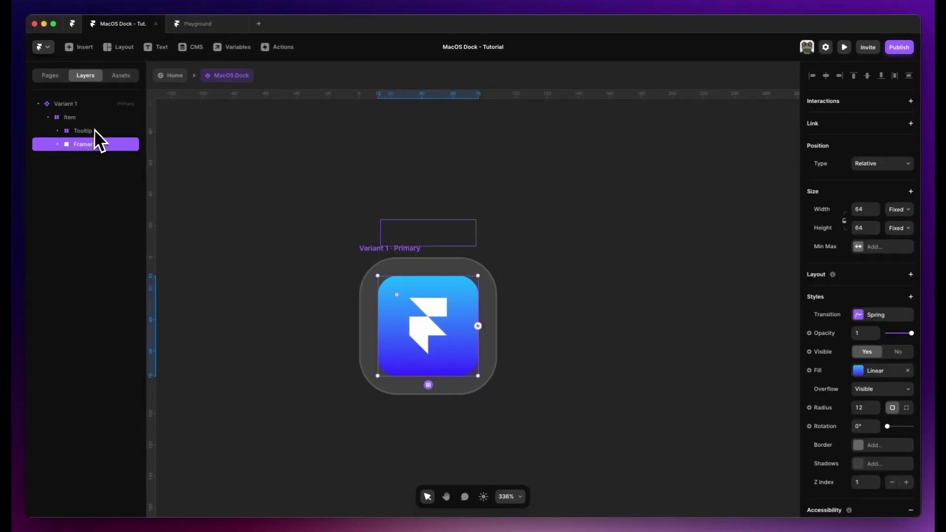
click(94, 130)
scroll(846, 328, down, 5)
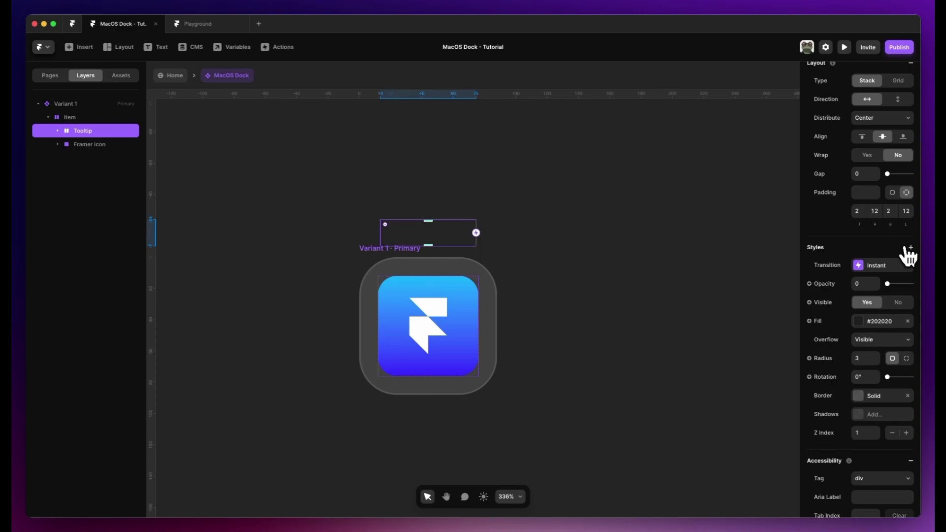
click(910, 248)
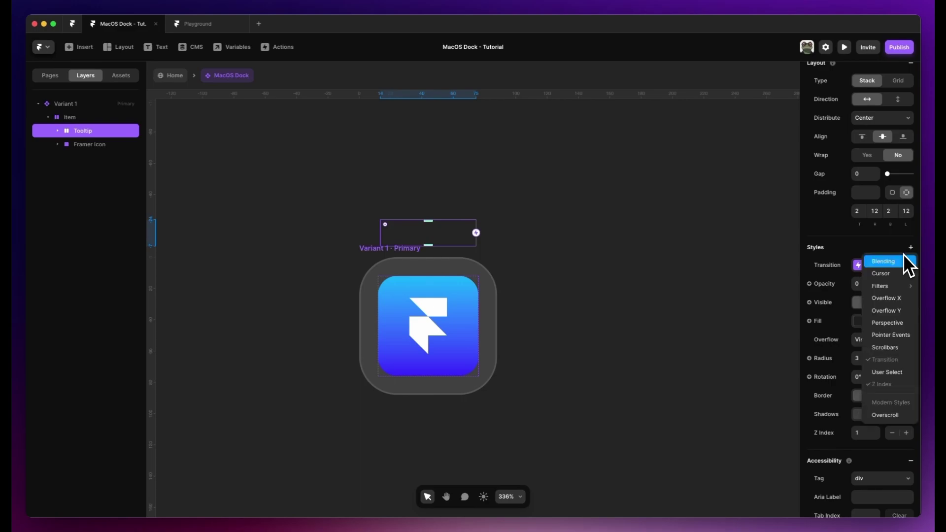
click(894, 339)
click(868, 452)
click(776, 406)
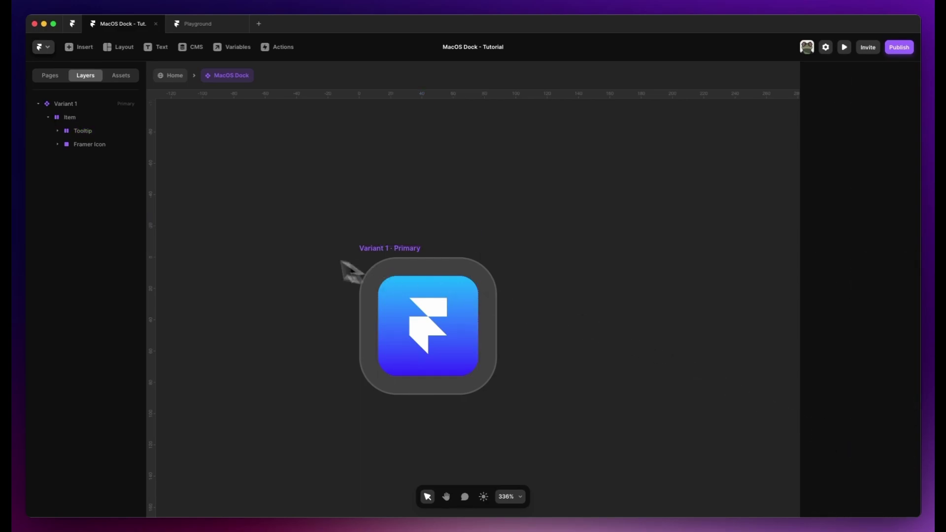
Step: Duplicate the Item layer within Variant 1 and rename the original Item to Framer Wrapper
click(363, 255)
scroll(294, 256, down, 5)
click(292, 256)
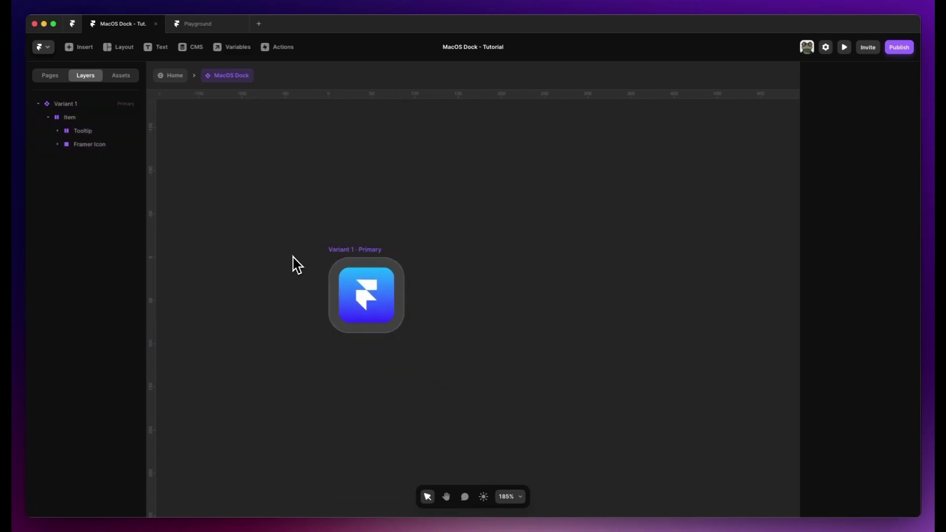
super+click(341, 271)
click(73, 118)
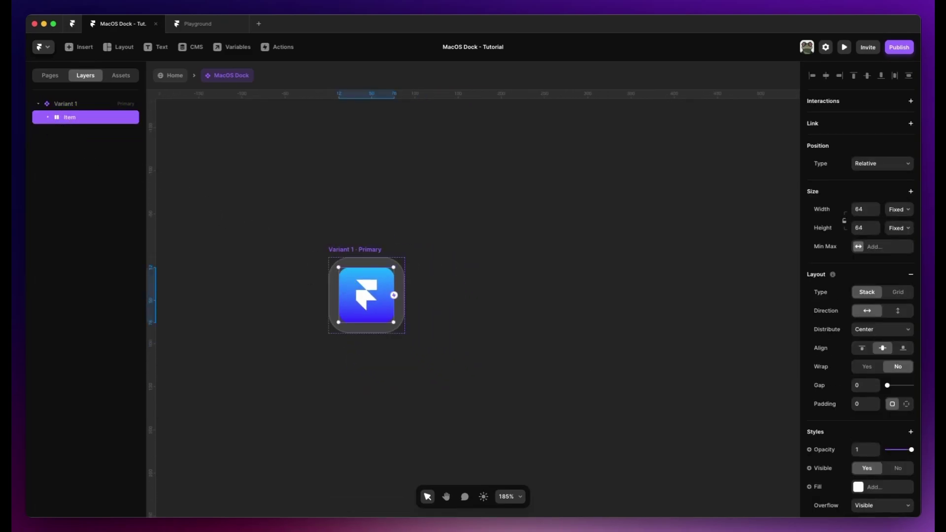
key(super+d)
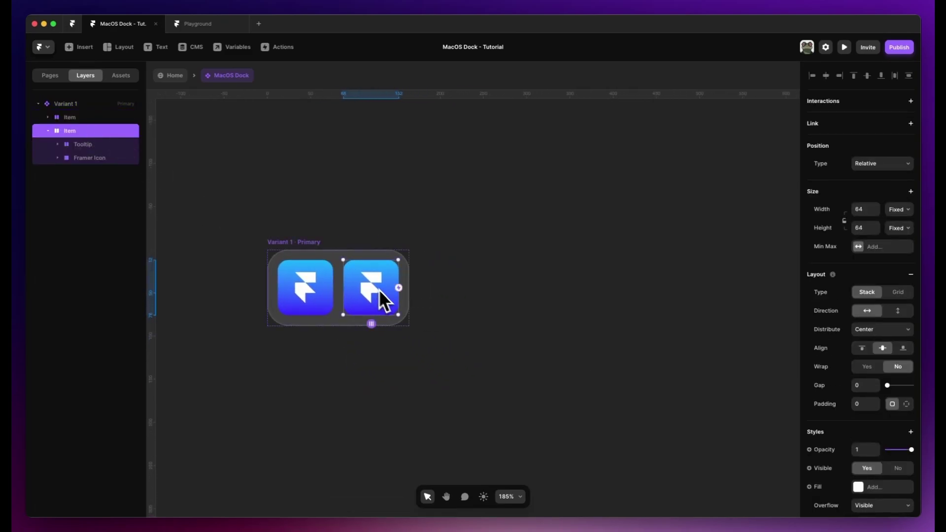
double_click(74, 119)
text(Framer Wrapper)
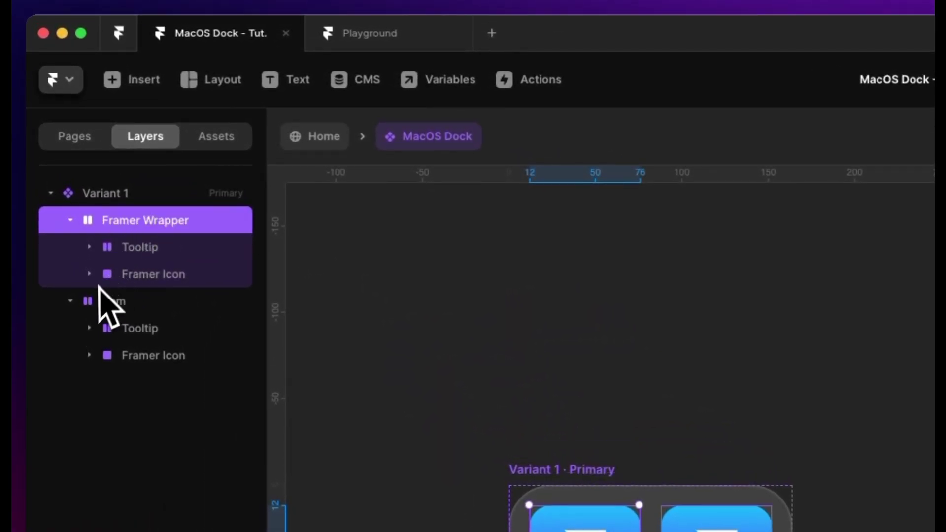
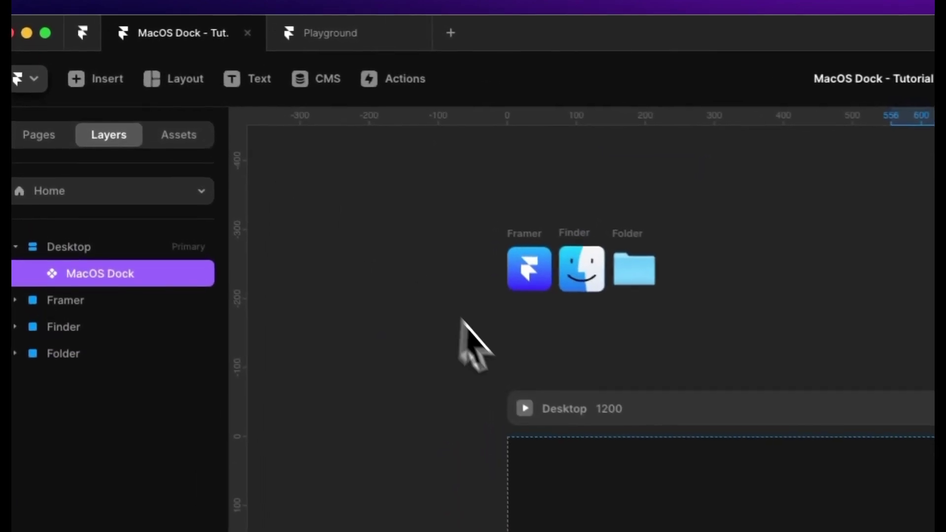
Step: Copy the Finder and Folder icons from the Home page and paste them into the MacOS Dock component's canvas
click(605, 302)
click(656, 291)
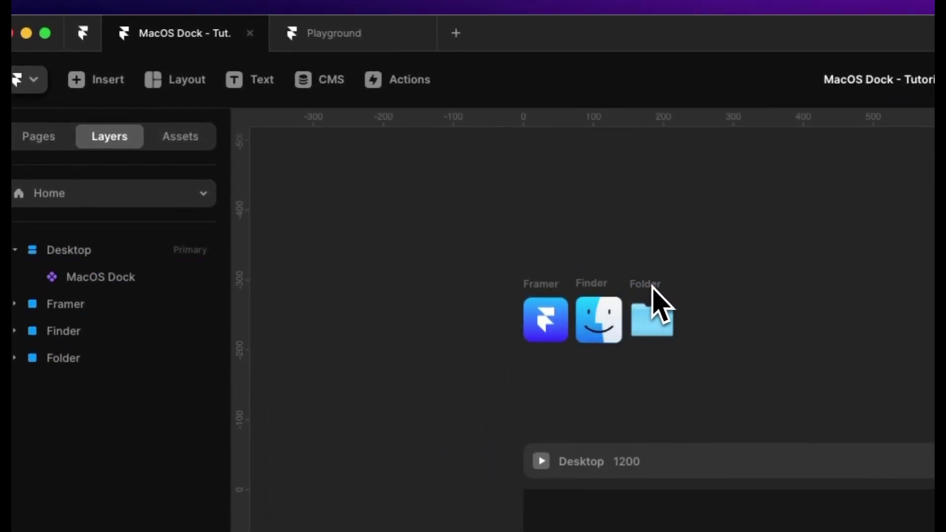
click(654, 295)
click(613, 291)
drag(689, 344, 544, 249)
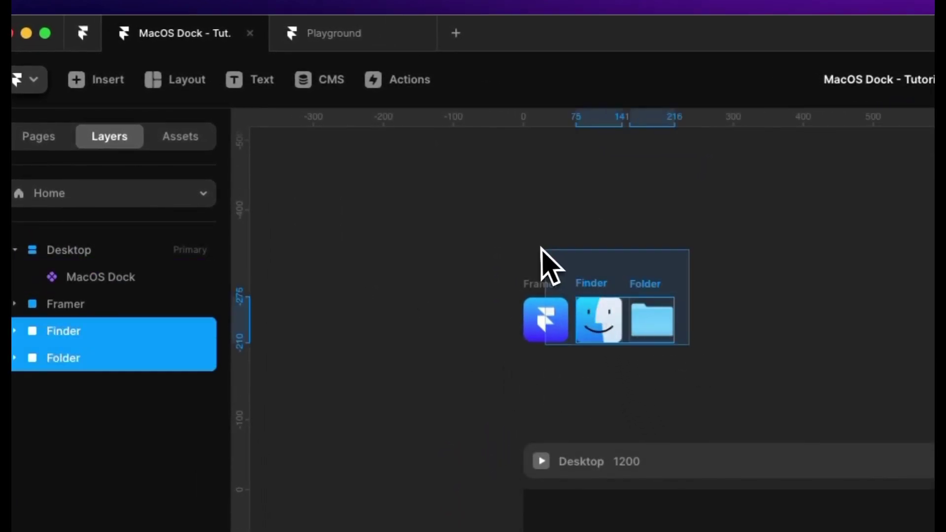
click(80, 270)
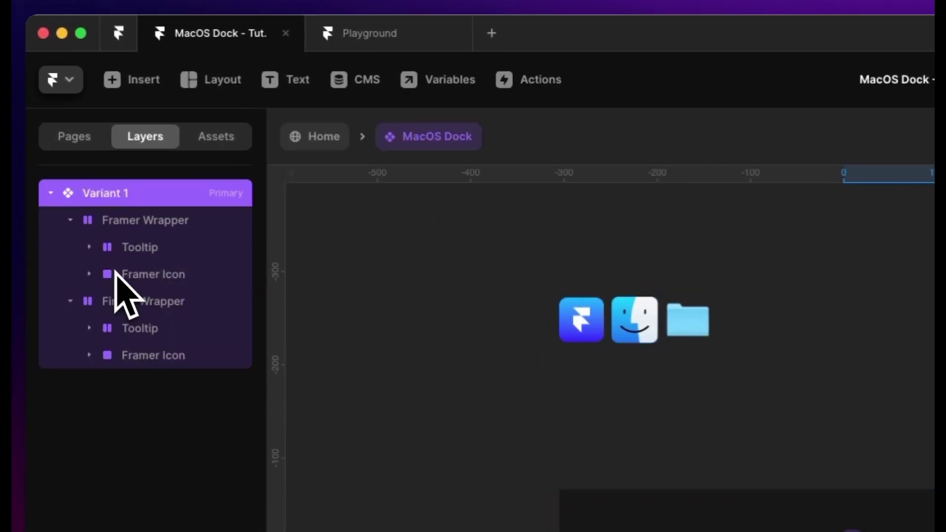
double_click(114, 273)
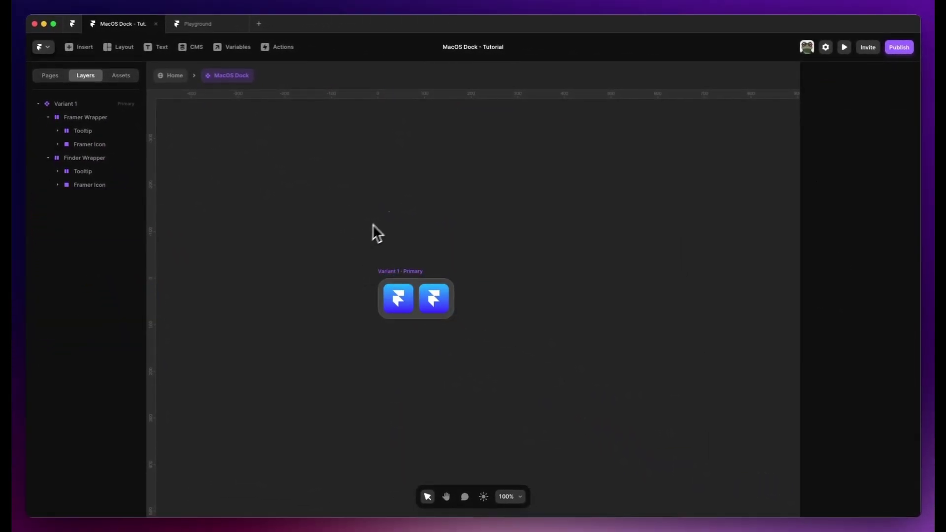
key(super+v)
click(287, 329)
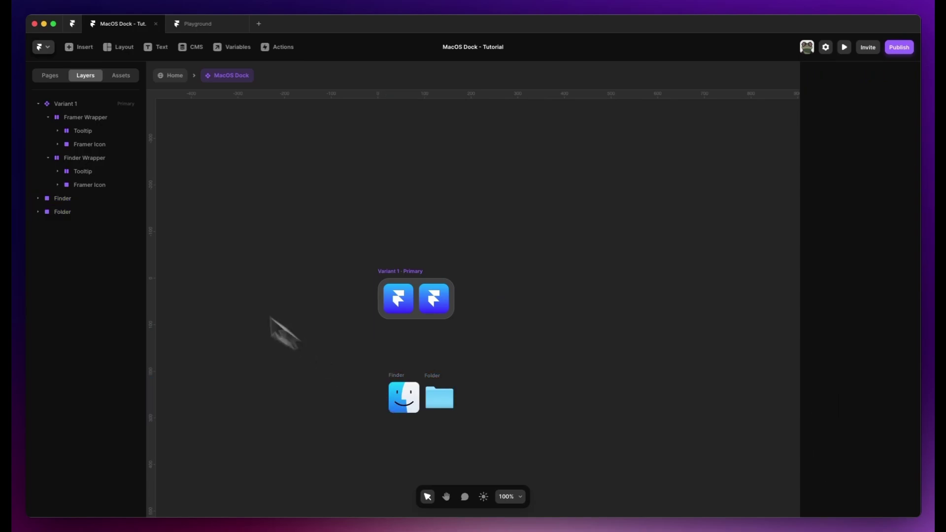
Step: Replace the Framer Icon inside Finder Wrapper with a copy of the Finder icon and rename it Finder Icon
click(54, 198)
super+click(427, 305)
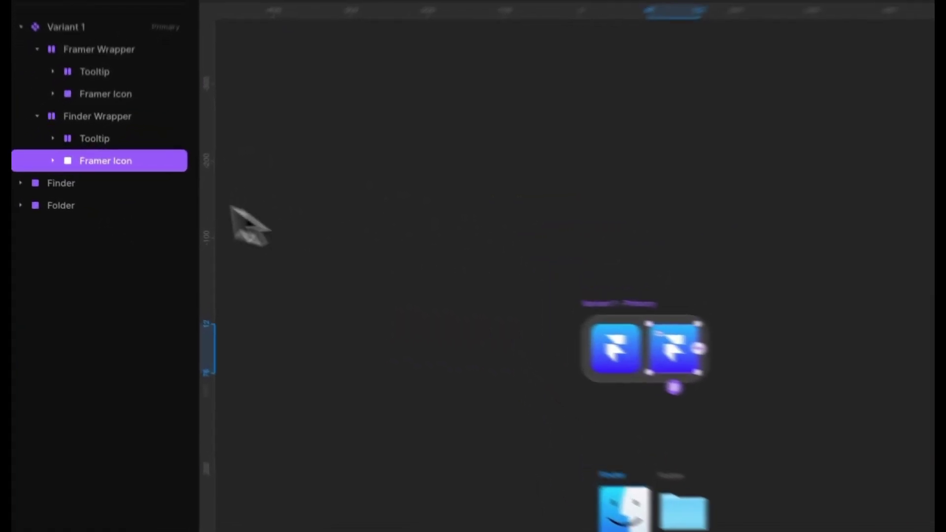
key(Delete)
click(72, 160)
key(super+v)
scroll(613, 469, right, 2)
scroll(612, 470, down, 1)
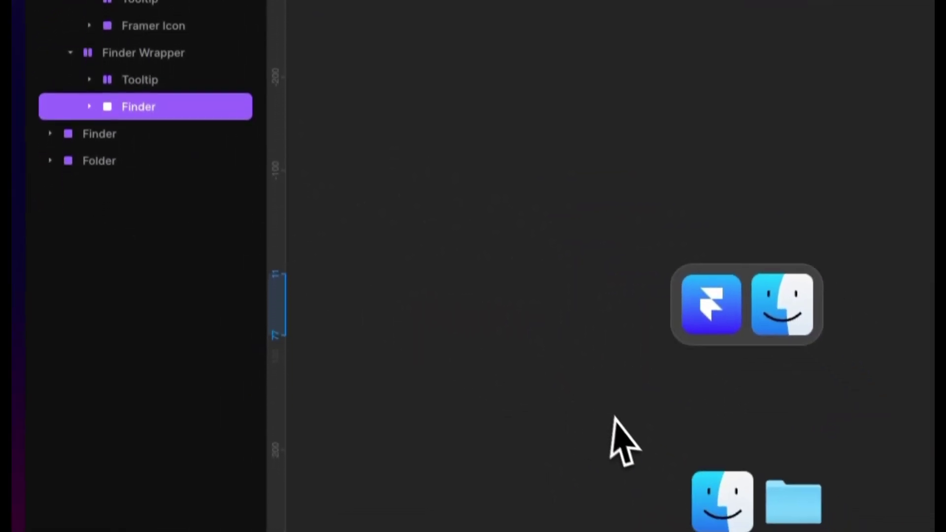
double_click(138, 159)
key(Right)
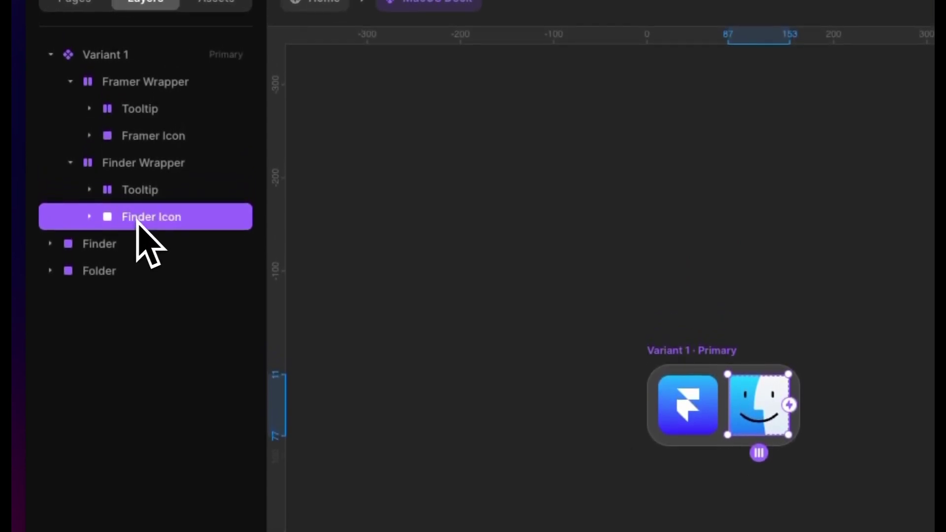
click(71, 163)
key(super+d)
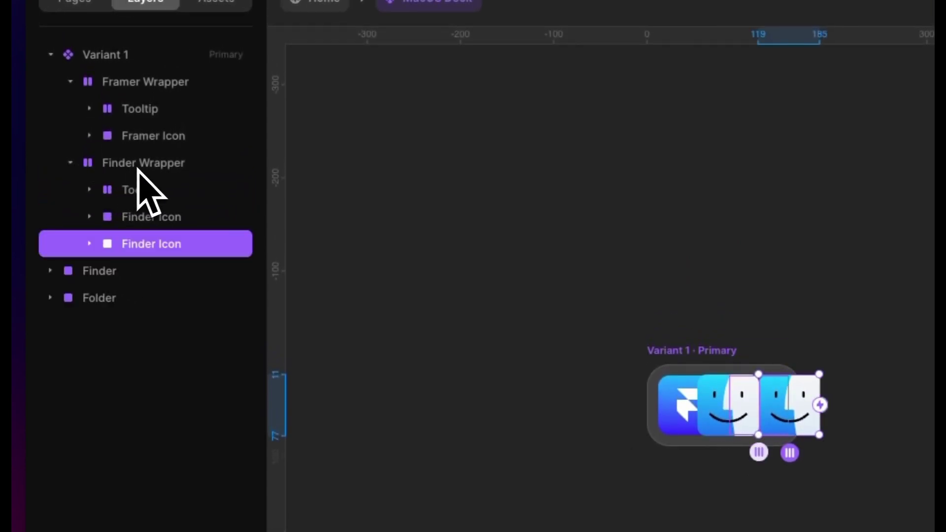
key(super+z)
Step: Duplicate Finder Wrapper and rename the copy Folder Wrapper
click(137, 169)
key(super+d)
click(72, 165)
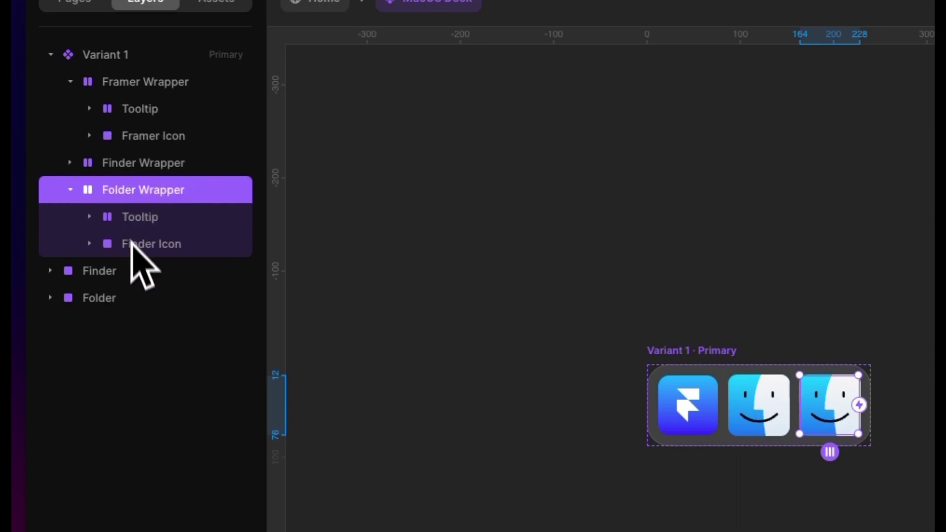
Step: Delete the loose Finder icon from the component canvas
click(108, 291)
click(125, 277)
key(BackSpace)
double_click(109, 279)
key(BackSpace)
Step: Move the loose Folder icon into Folder Wrapper and delete the Finder Icon from that wrapper
click(116, 302)
click(118, 274)
key(super+x)
click(134, 195)
key(super+v)
click(141, 243)
key(BackSpace)
click(136, 241)
click(89, 243)
click(89, 243)
click(447, 326)
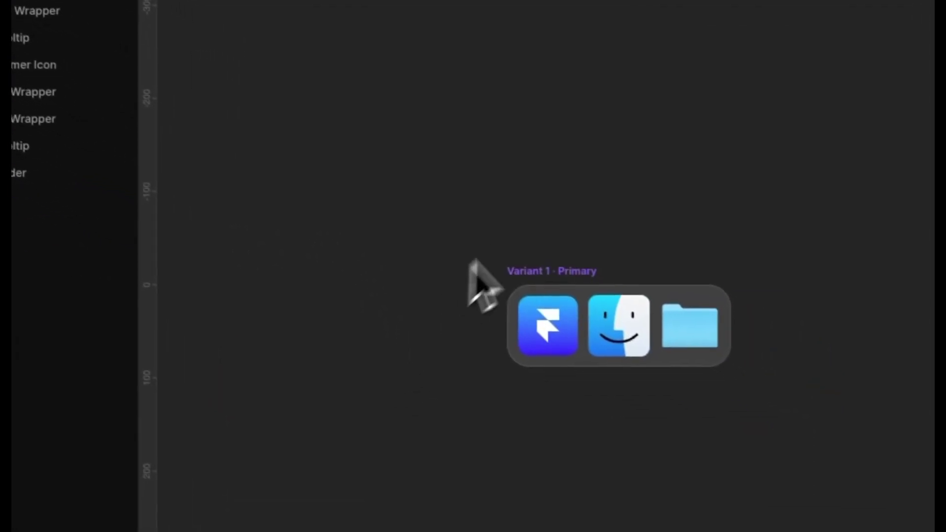
Step: Add a second variant of the dock component beside Variant 1
click(539, 269)
click(552, 232)
click(775, 84)
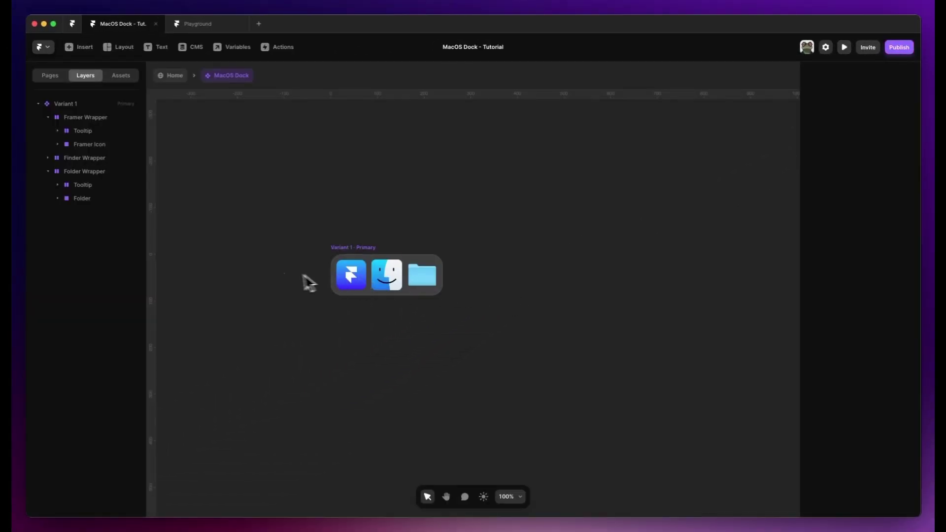
click(351, 254)
click(516, 271)
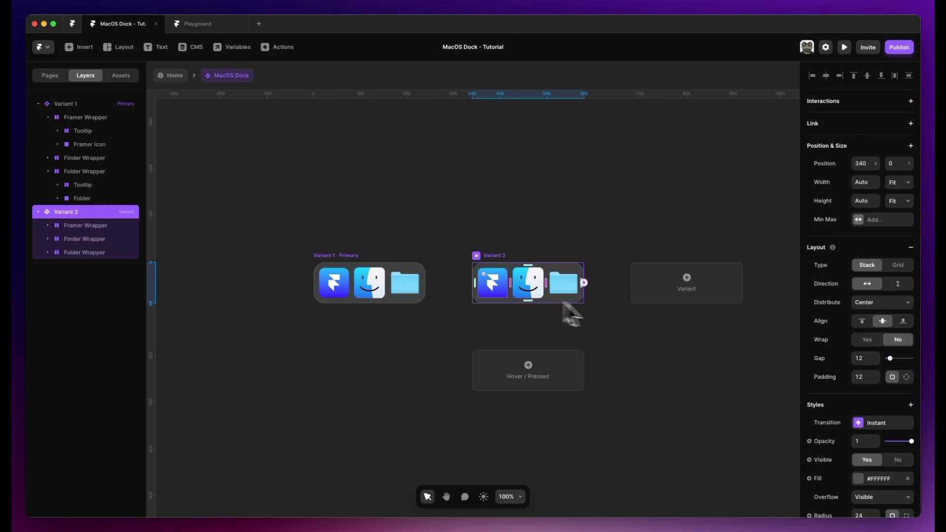
Step: Set the bottom padding of Framer Wrapper in Variant 2 to 24, using individual padding sides
click(454, 264)
super+click(484, 283)
click(65, 227)
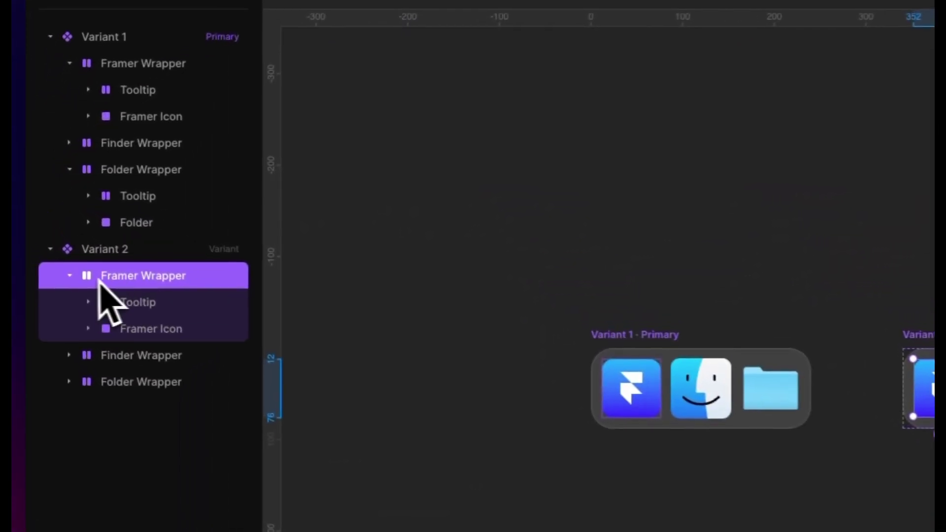
click(69, 275)
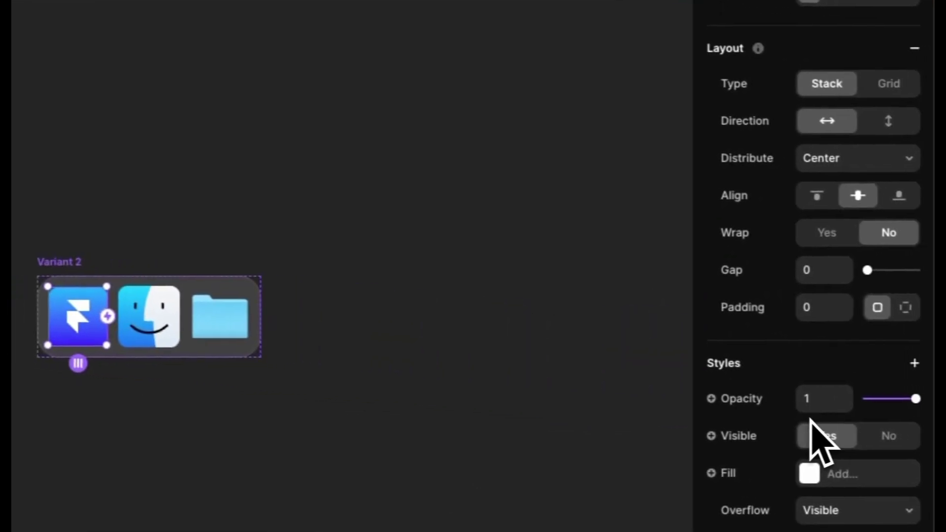
scroll(813, 441, down, 5)
click(891, 88)
click(868, 124)
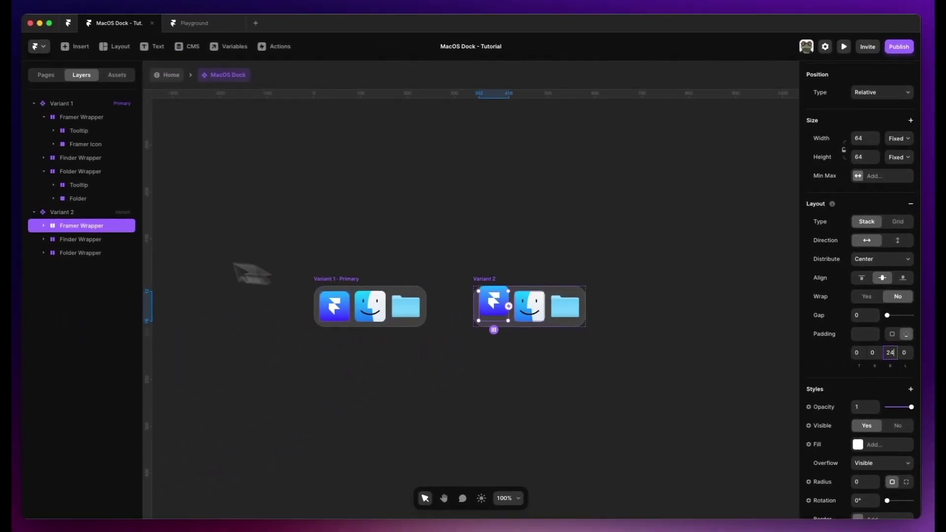
Step: Set the opacity of the Tooltip inside Variant 2's Framer Wrapper to 1
click(44, 226)
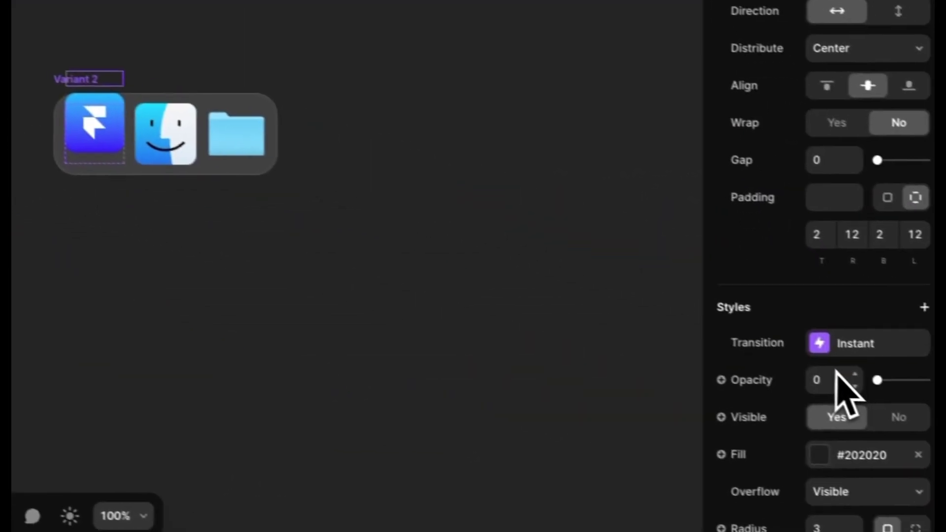
drag(855, 373, 906, 373)
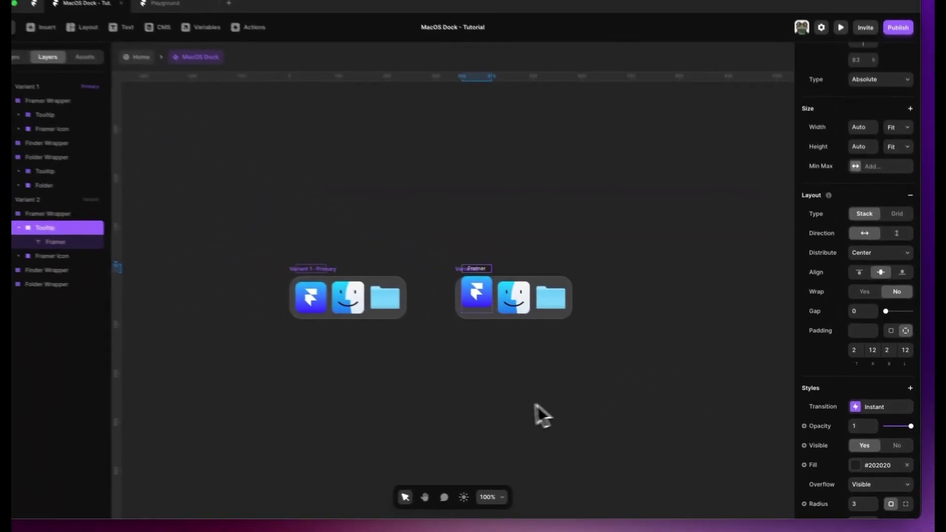
Step: Connect Framer Wrapper in Variant 1 to Variant 2 with a Mouse Enter interaction
click(58, 239)
click(222, 343)
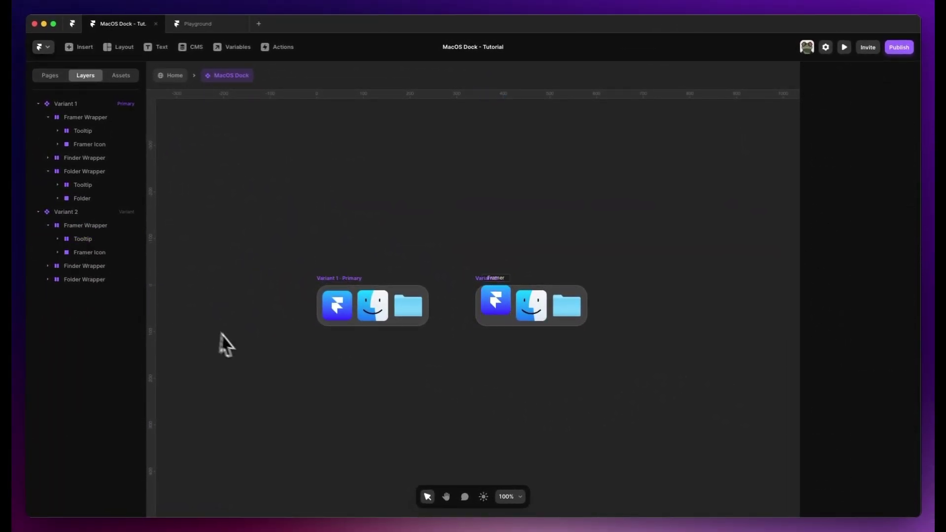
click(337, 302)
click(82, 121)
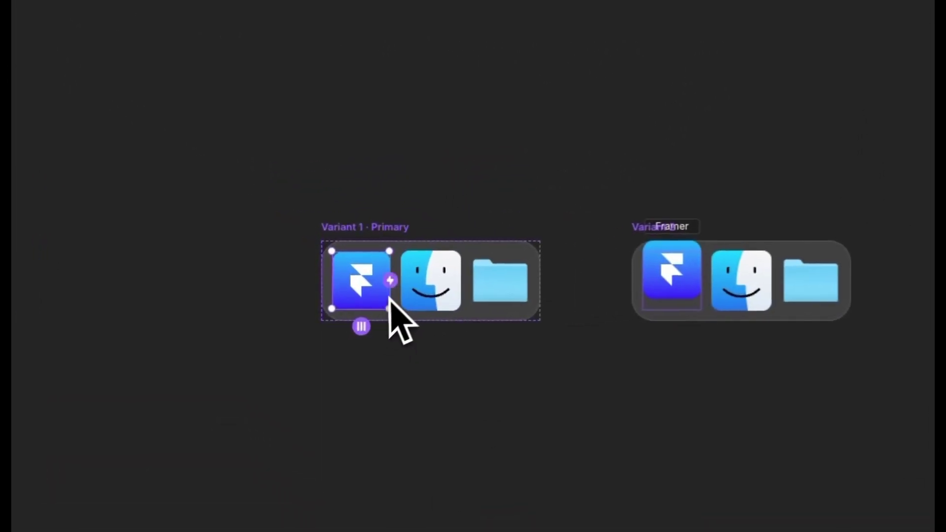
drag(352, 305, 474, 311)
drag(635, 290, 673, 306)
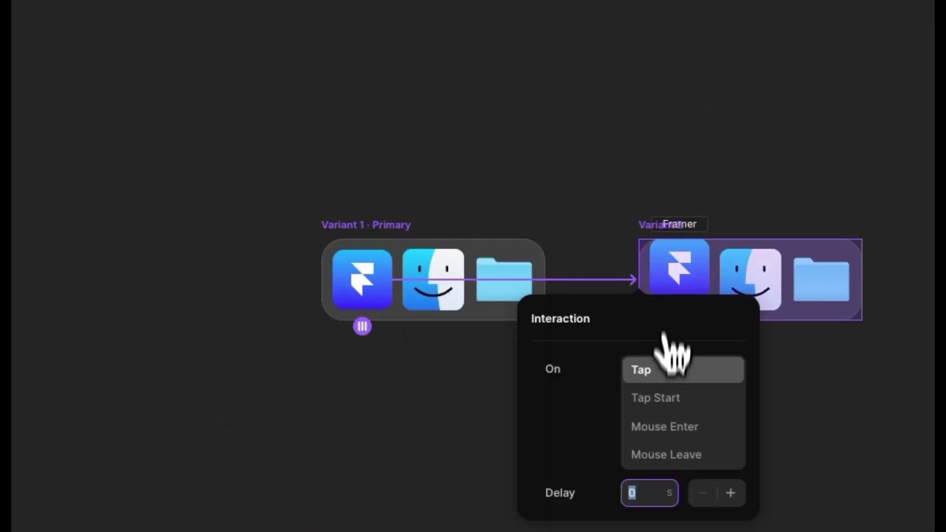
click(614, 212)
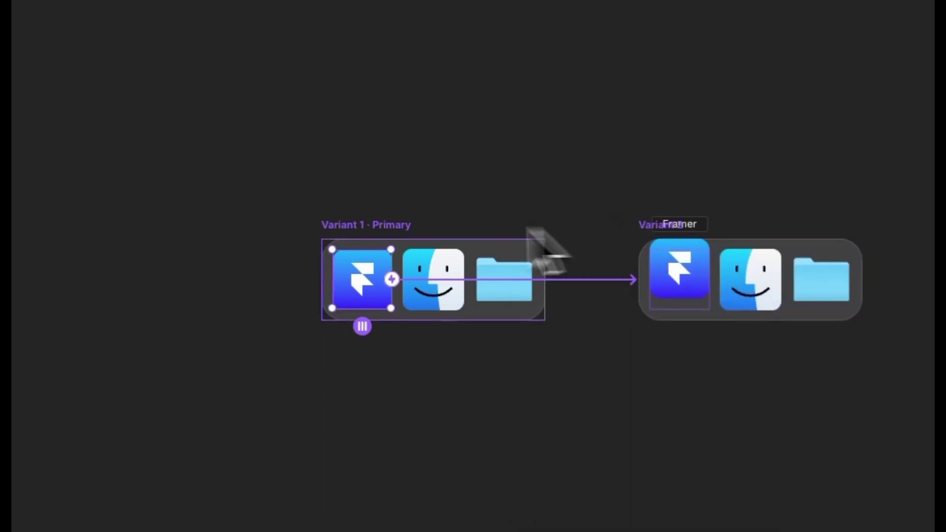
Step: Add a Set Variant interaction to Variant 1 that returns the dock to Variant 1 on Mouse Leave
click(377, 232)
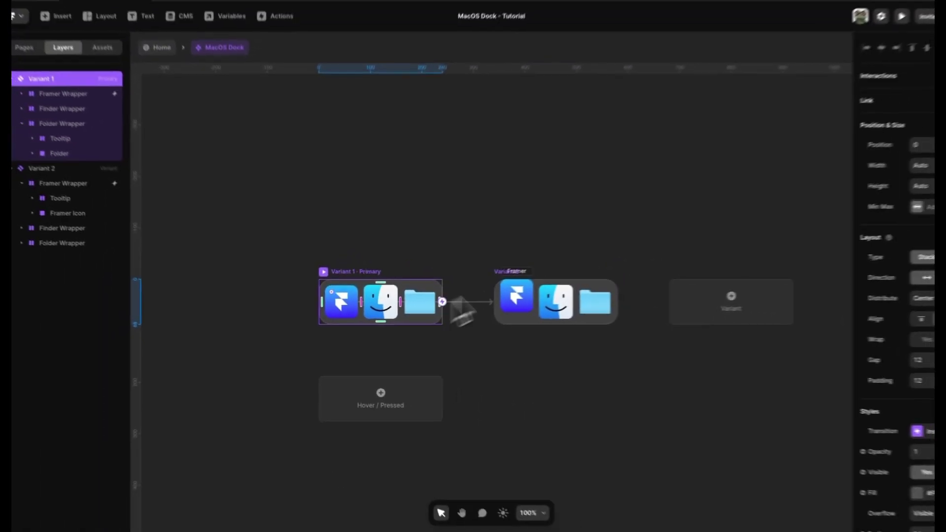
click(861, 118)
click(849, 182)
click(581, 239)
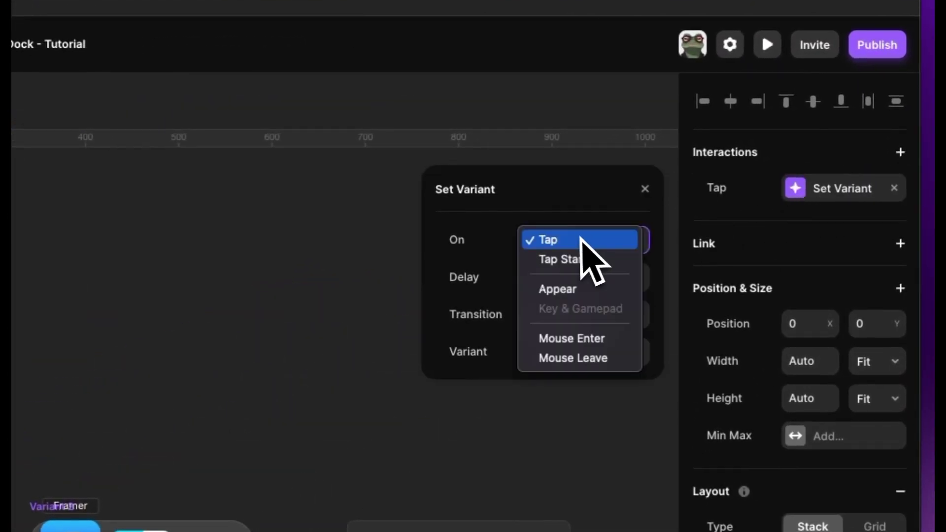
click(583, 357)
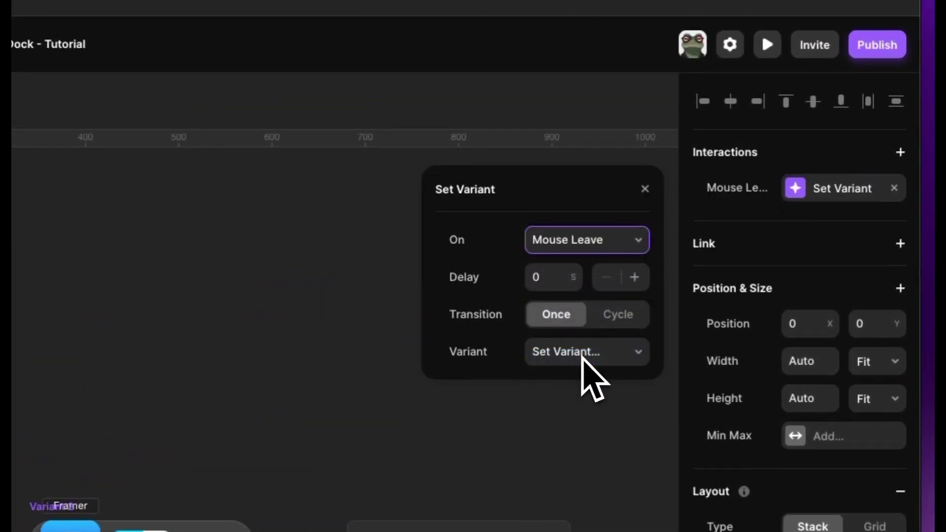
click(561, 382)
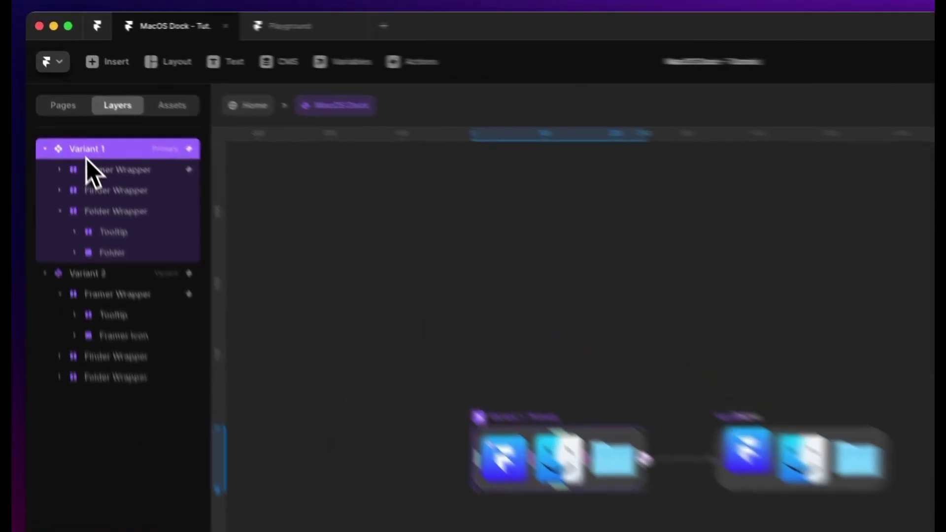
Step: Rename Variant 1 to Default and Variant 2 to Framer
double_click(84, 153)
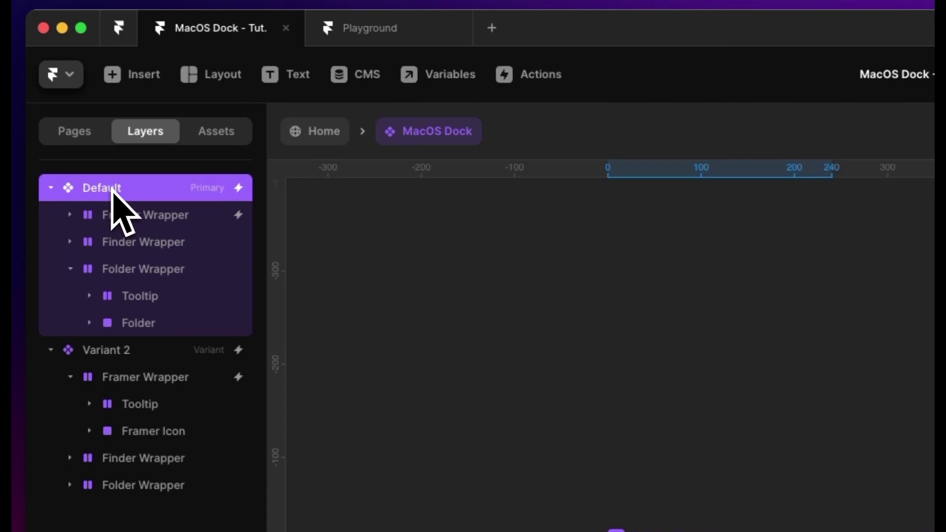
click(110, 348)
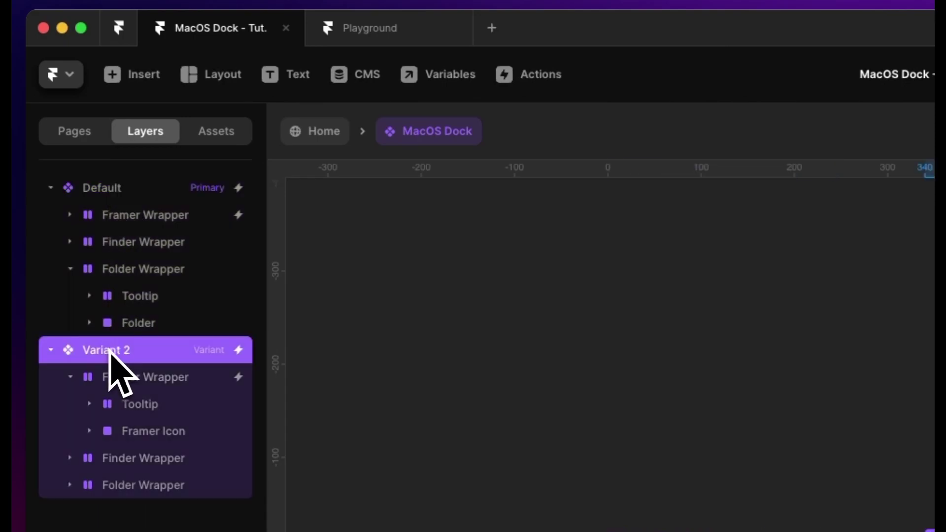
click(607, 310)
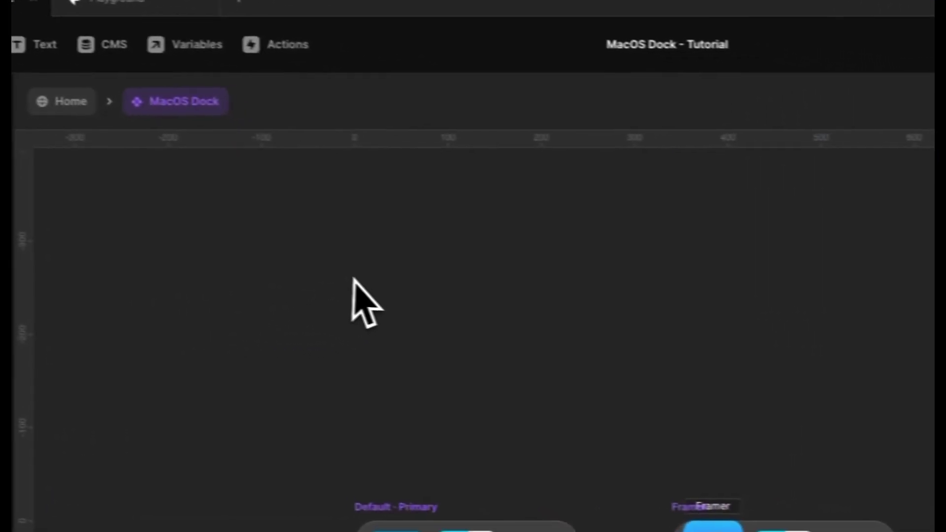
Step: Preview the dock component, check the hover behaviour of the Framer icon, and return to the canvas
click(845, 48)
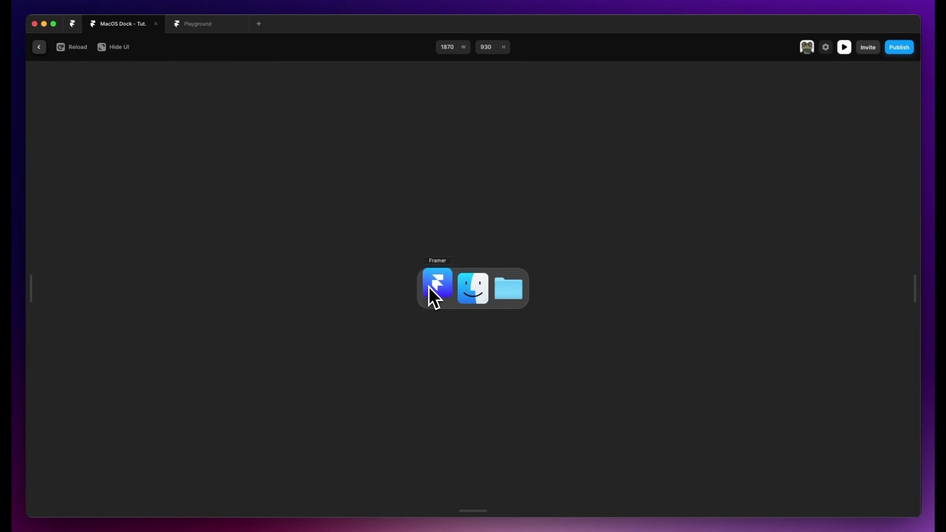
key(Escape)
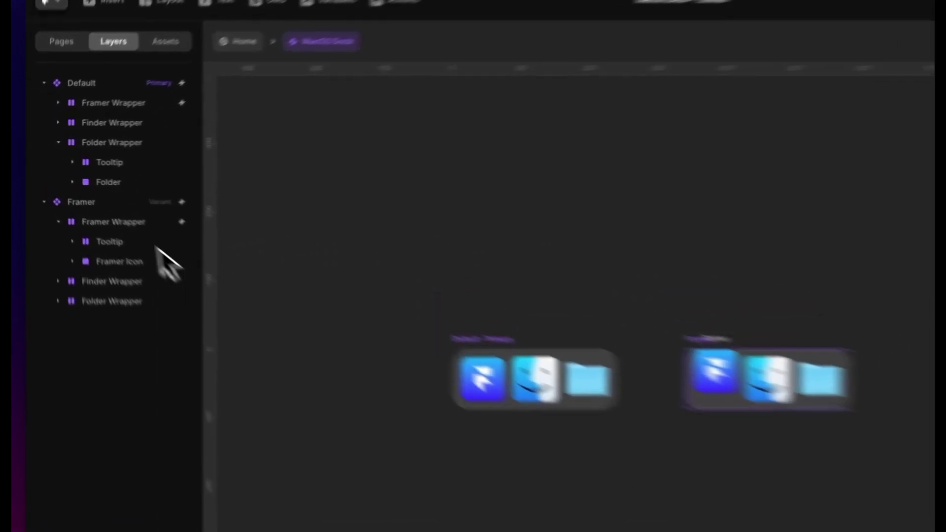
Step: Collapse the Framer variant's layers and select the Folder layer inside the Default variant's Folder Wrapper
click(88, 202)
click(44, 200)
click(394, 296)
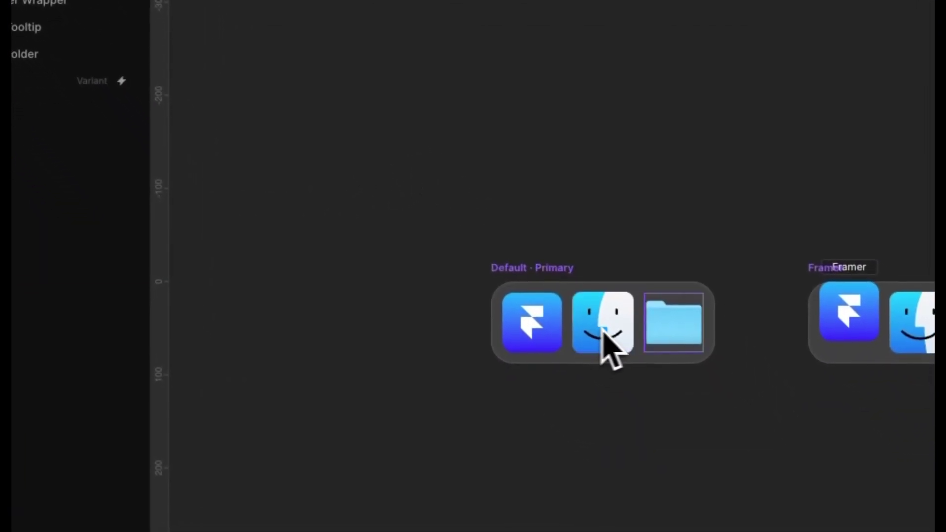
click(674, 323)
scroll(688, 370, right, 3)
scroll(689, 370, down, 2)
click(507, 222)
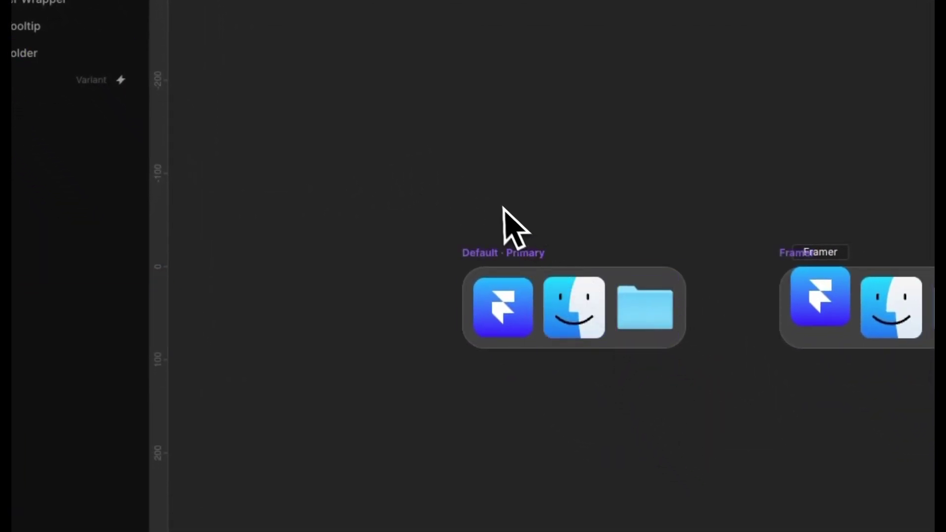
click(570, 323)
click(624, 319)
scroll(542, 217, down, 1)
scroll(542, 216, left, 1)
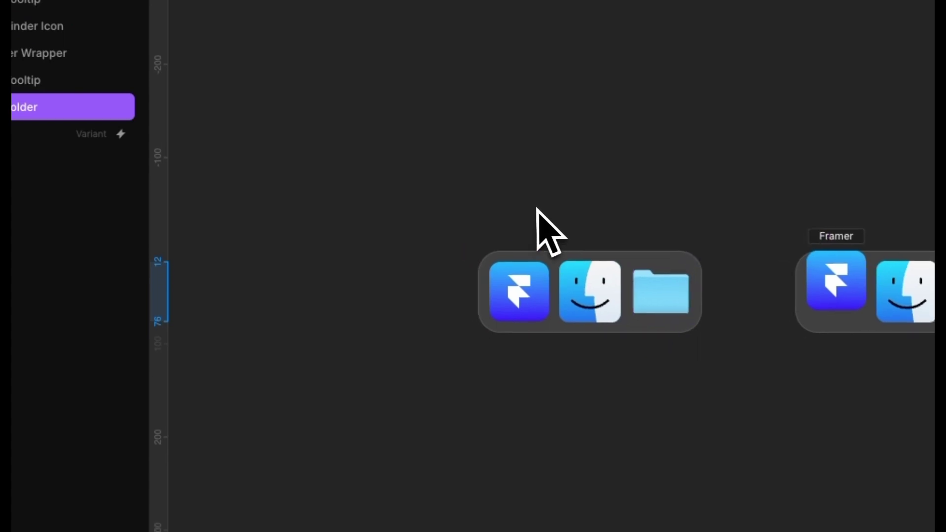
Step: Draw a frame of about 56 × 59 over the folder icon in the Default variant
click(38, 53)
click(70, 187)
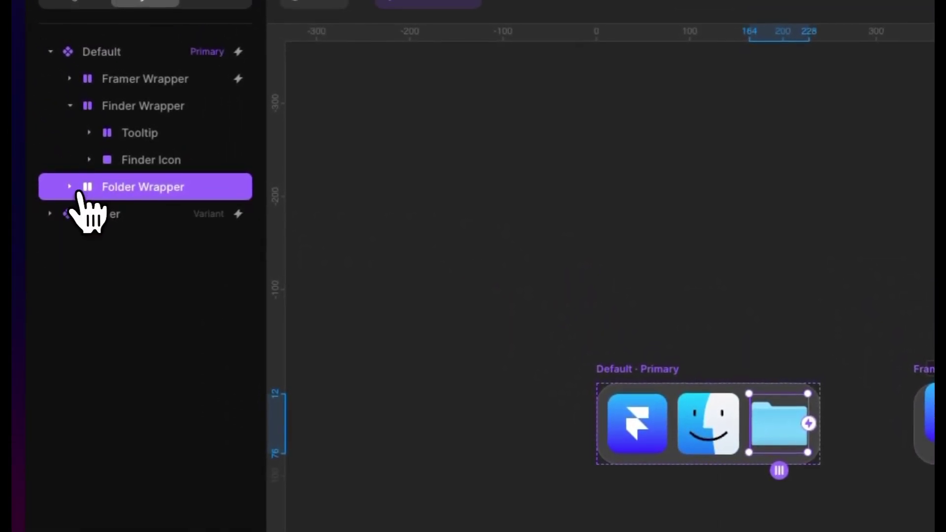
click(70, 187)
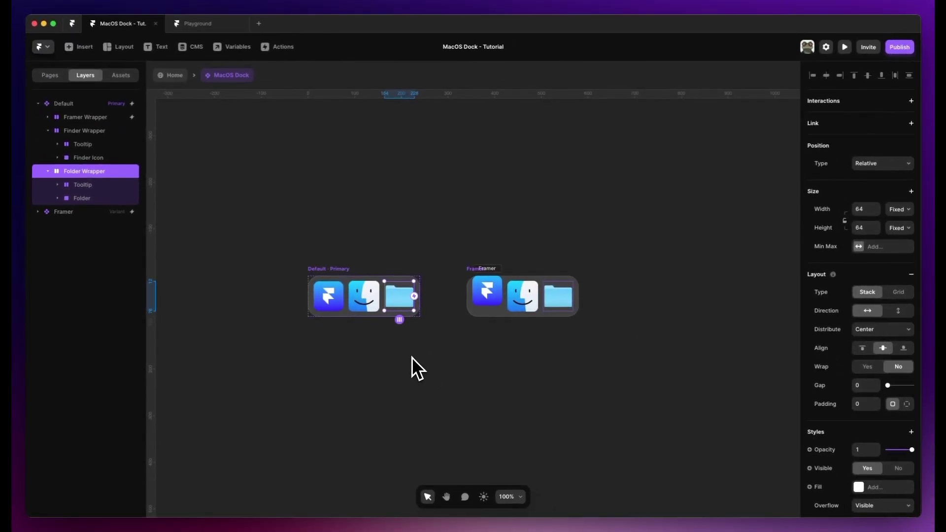
key(f)
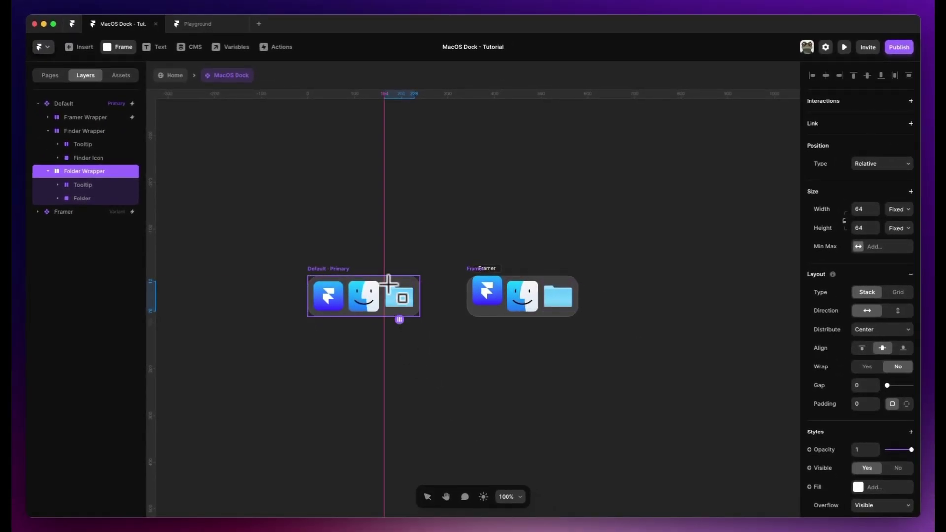
drag(385, 281, 412, 309)
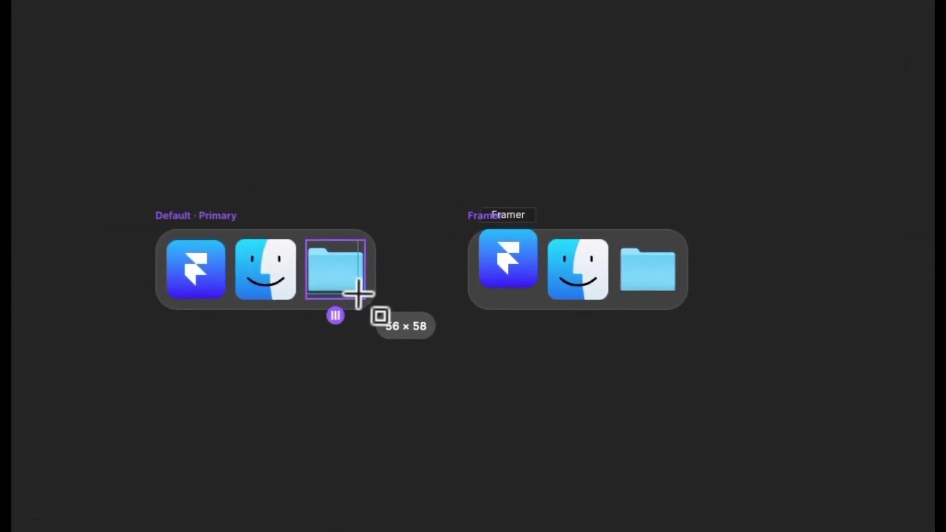
drag(359, 294, 359, 295)
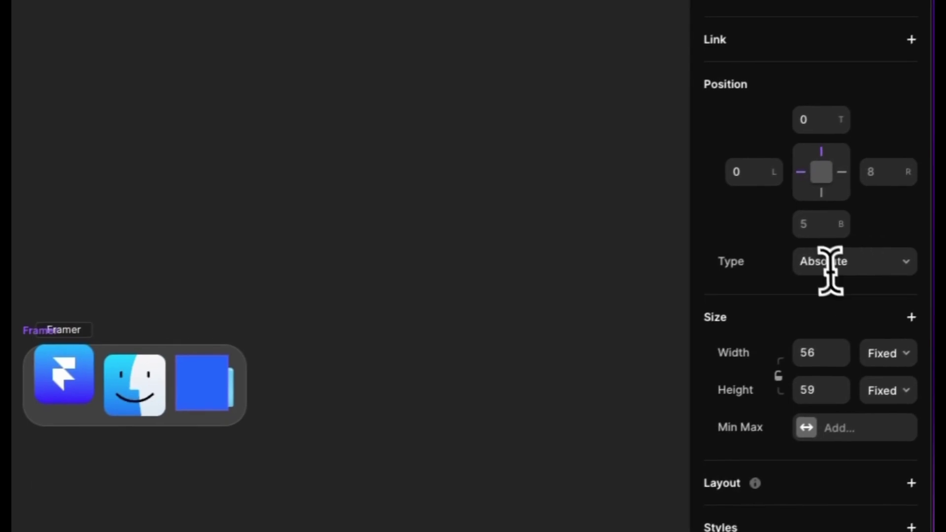
Step: Stretch the new frame across the folder icon with left and right offsets of 0, keeping its opacity at 1
click(883, 175)
text(0)
click(787, 181)
click(788, 182)
click(760, 181)
drag(853, 291, 902, 291)
scroll(838, 207, down, 4)
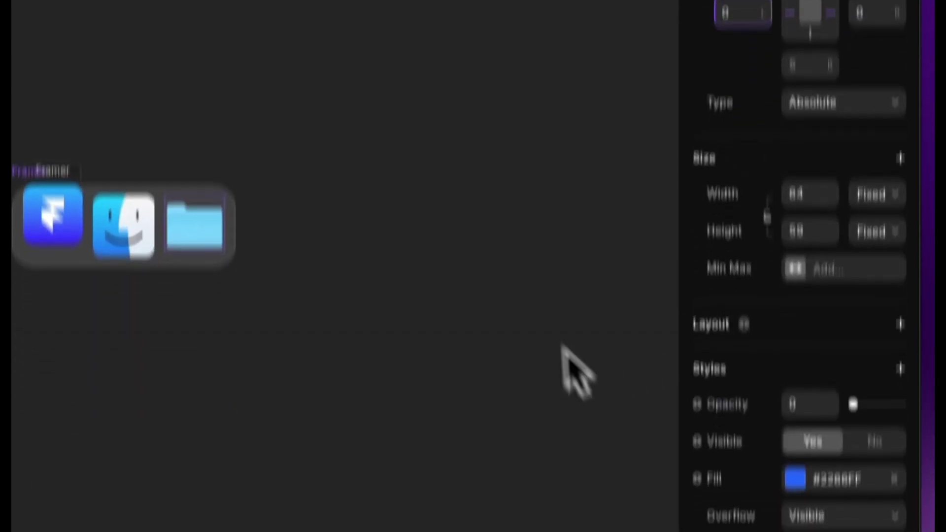
Step: Set the frame's height to 264 and anchor it to the bottom edge at 0 instead of the top
click(810, 51)
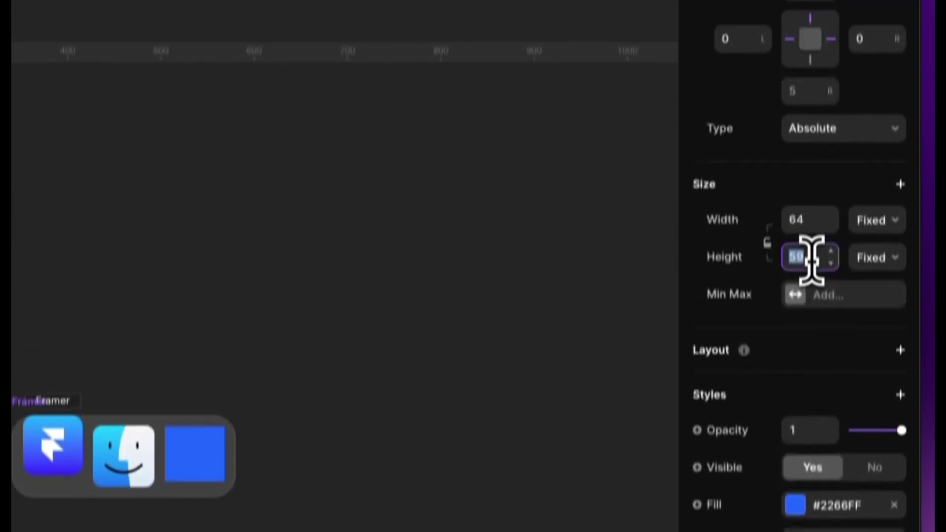
text(264)
scroll(823, 306, up, 3)
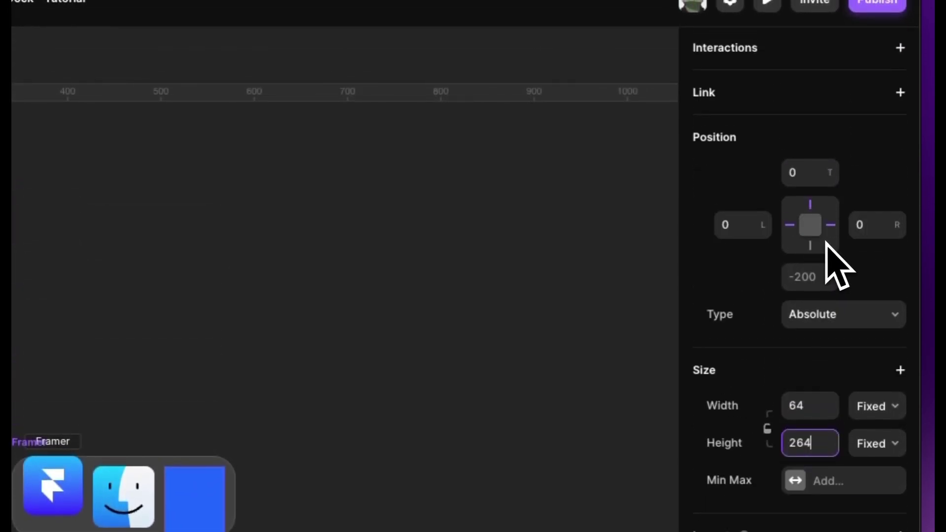
click(810, 247)
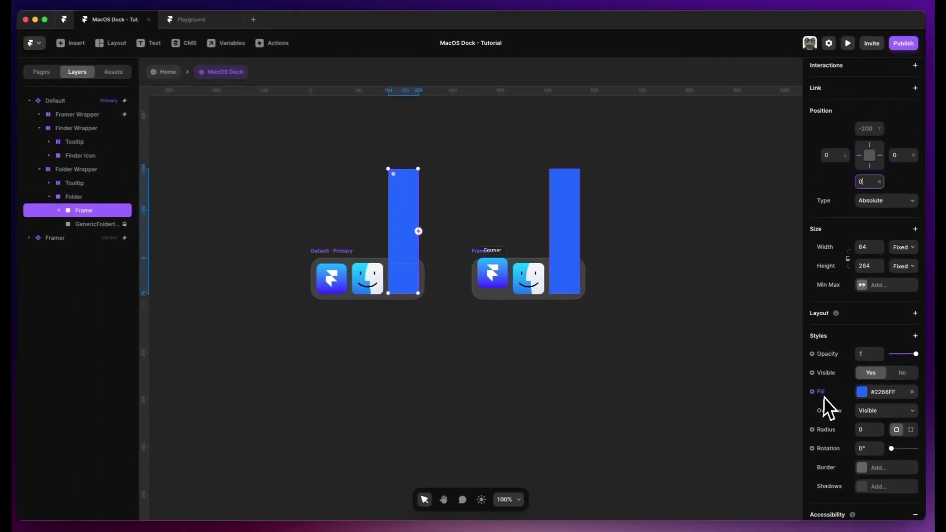
Step: Remove the blue fill from the tall frame, leaving its overflow set to Visible
scroll(822, 396, down, 5)
click(876, 279)
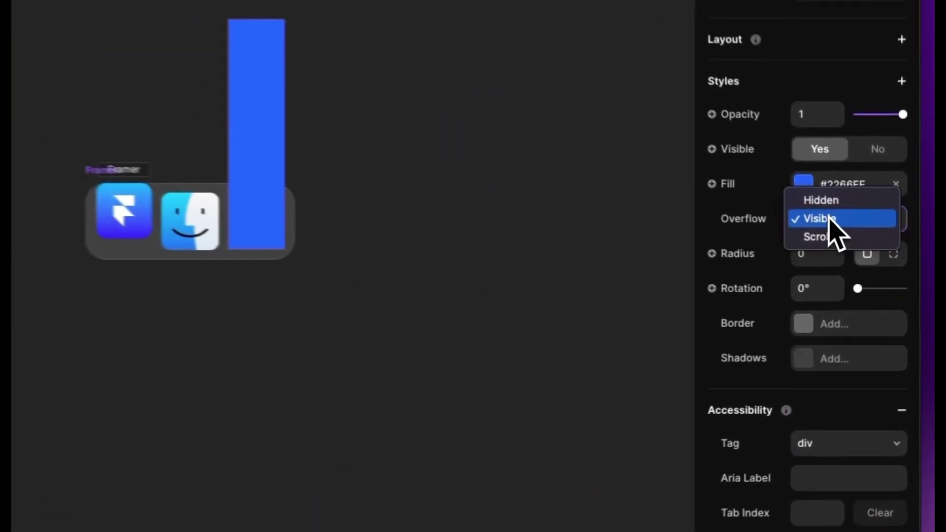
click(878, 281)
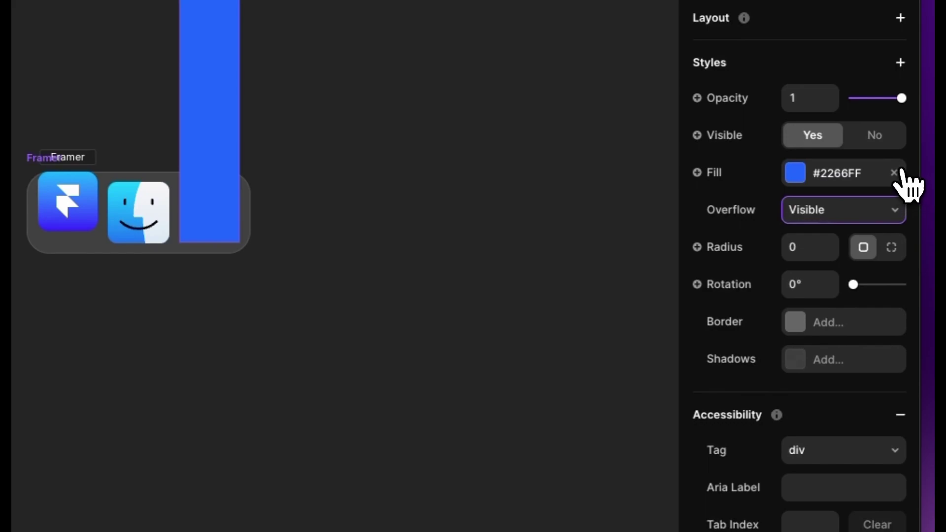
click(895, 173)
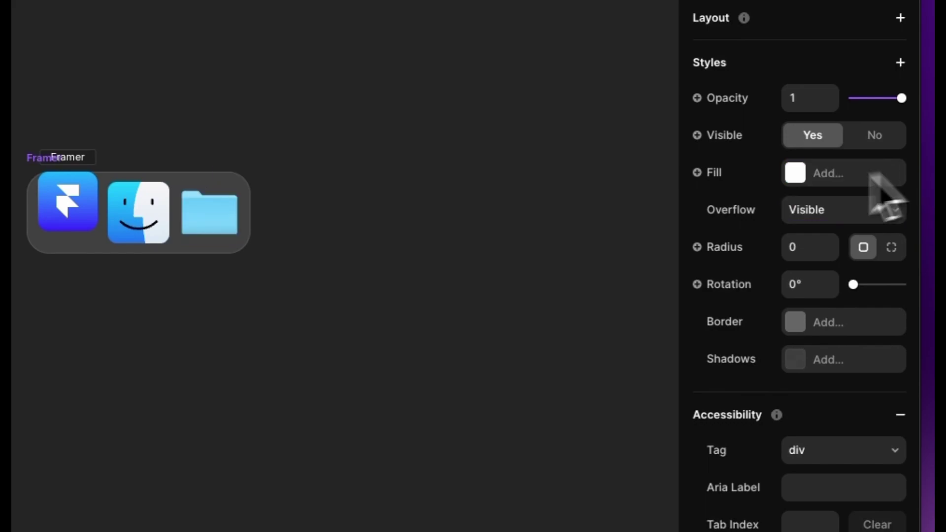
scroll(747, 368, down, 1)
scroll(747, 369, up, 3)
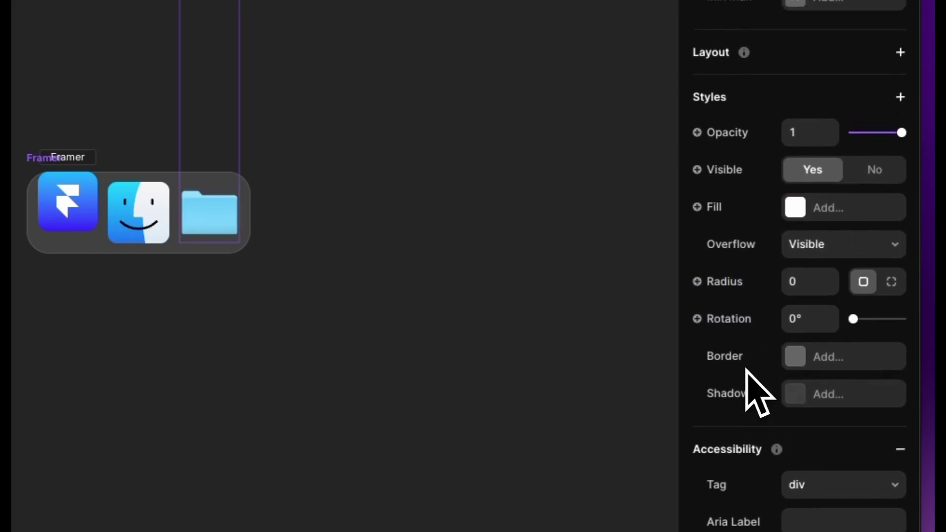
Step: Move the Phosphor layer out of Frame into Folder, and move Frame out of Folder to directly under Folder Wrapper
click(49, 209)
click(71, 220)
click(72, 213)
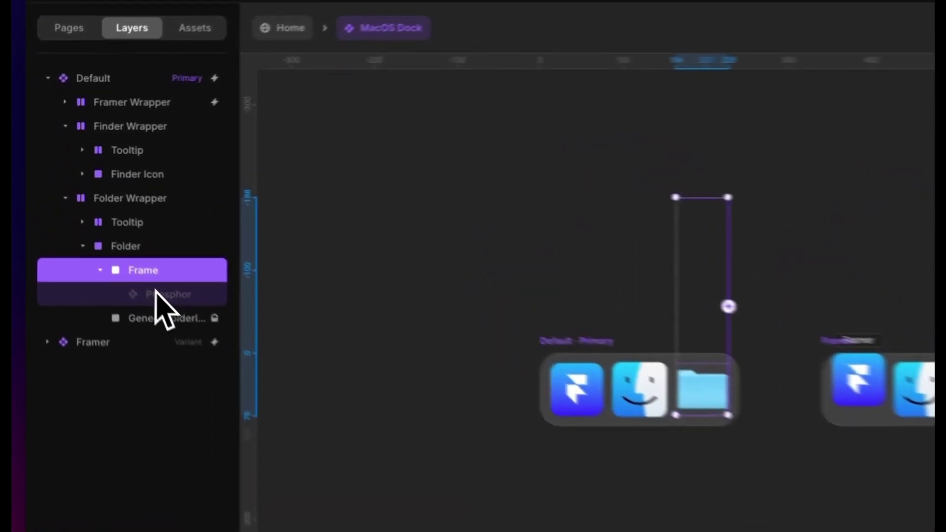
mouse_move(94, 226)
mouse_down()
mouse_move(103, 226)
mouse_move(92, 208)
mouse_up()
click(165, 311)
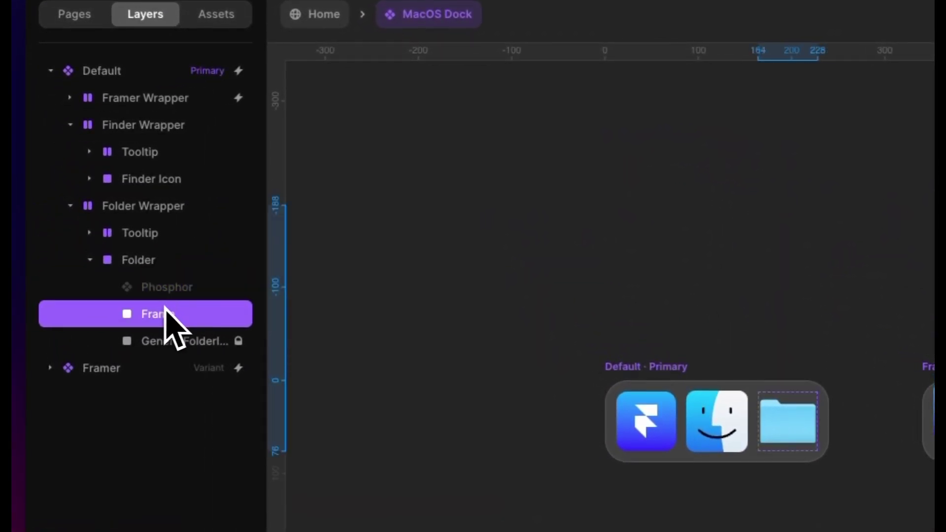
drag(151, 222, 147, 227)
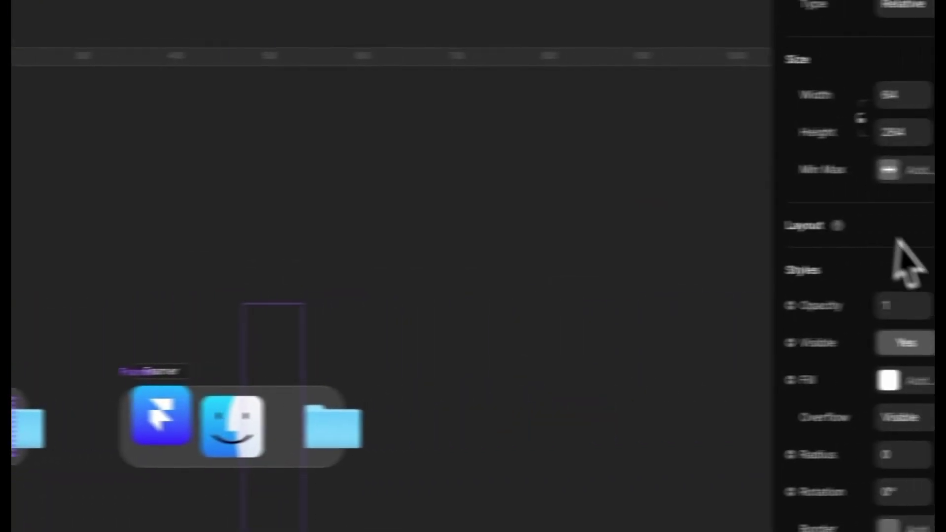
Step: Set Frame's position type to Absolute and pin it to Folder Wrapper's left, right and bottom edges at 0
click(820, 205)
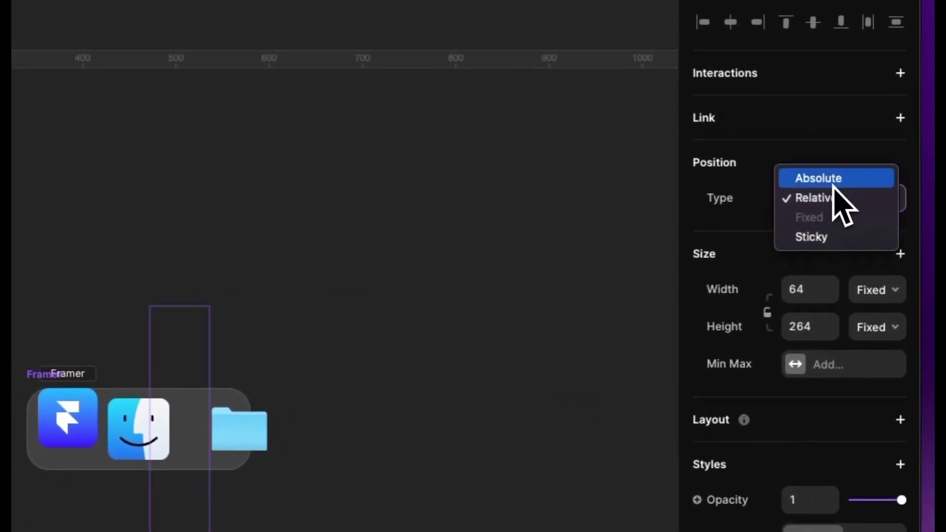
click(830, 179)
click(810, 231)
click(810, 270)
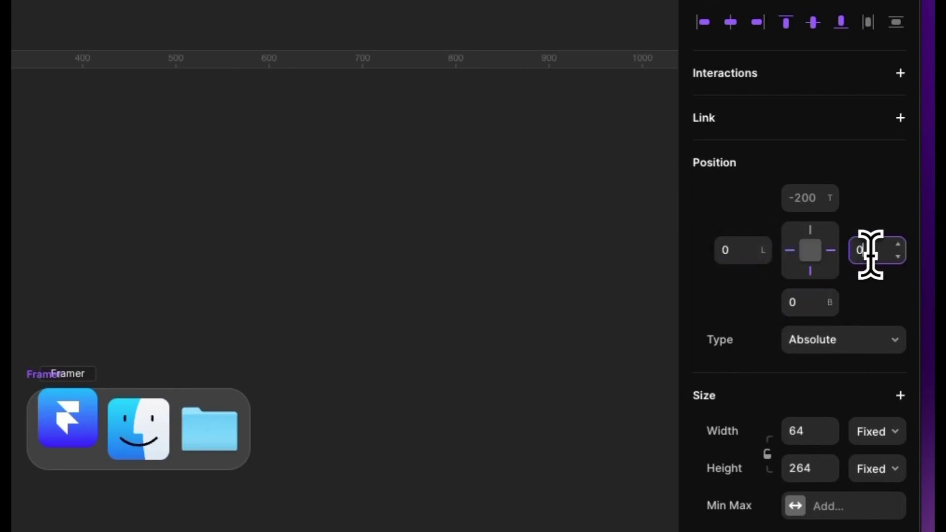
click(810, 469)
click(269, 227)
click(393, 230)
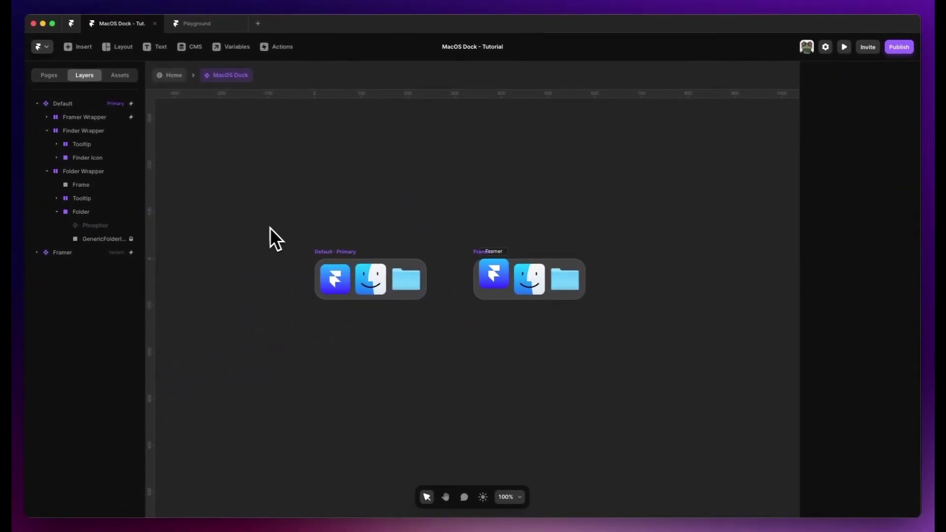
Step: Try a blue #2266FF fill on the tall Frame inside Folder Wrapper
click(873, 423)
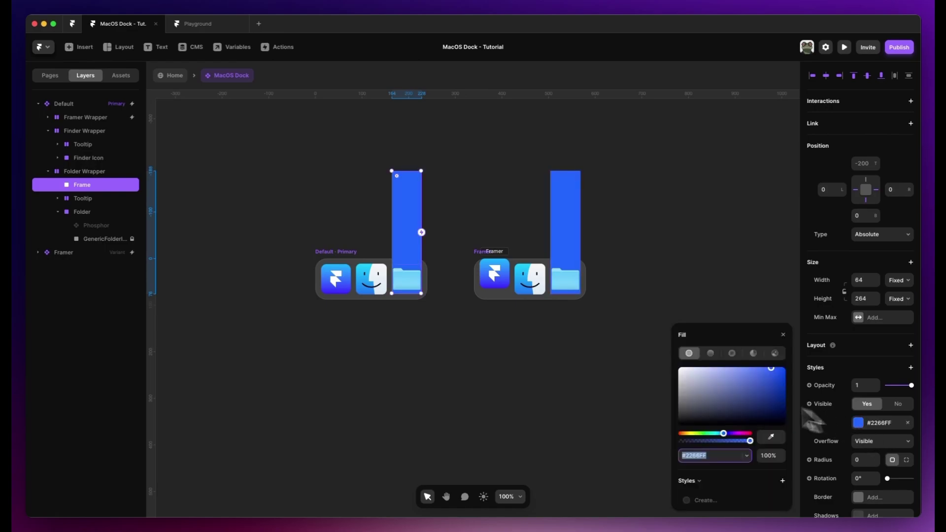
click(791, 344)
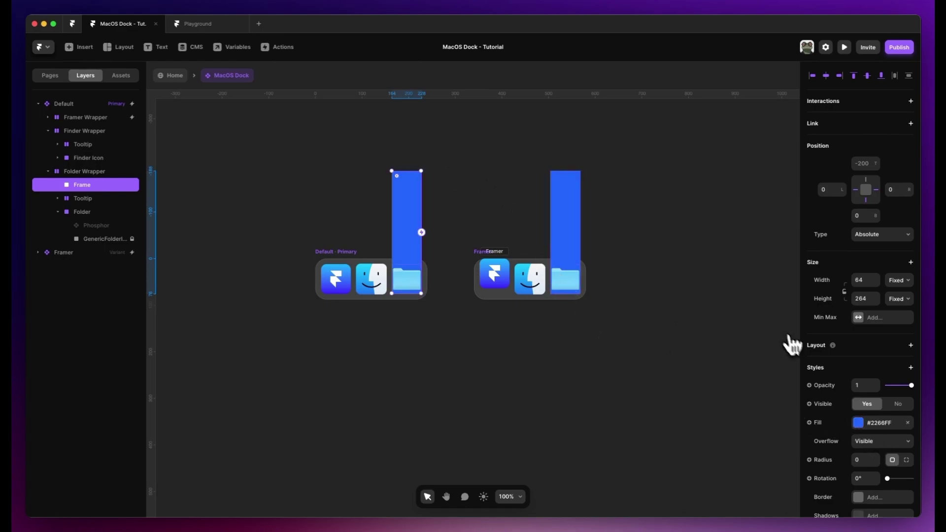
scroll(424, 227, left, 1)
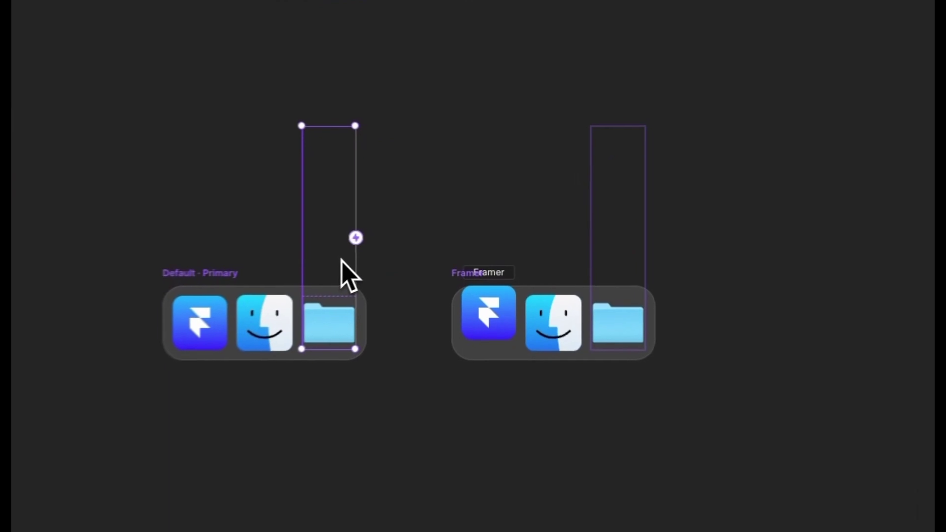
Step: Draw a small frame about 48 by 36 inside the tall frame above the folder, and set its height to 48
key(f)
drag(416, 245, 438, 262)
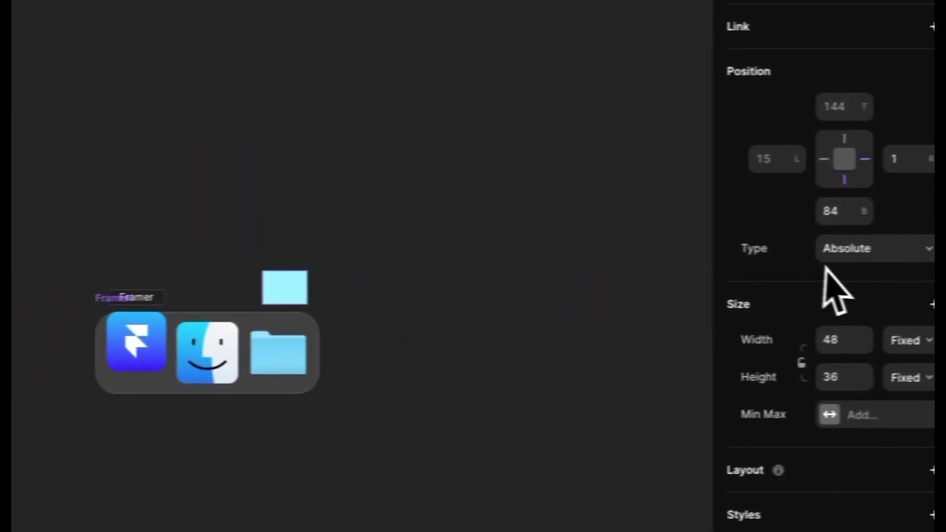
click(846, 378)
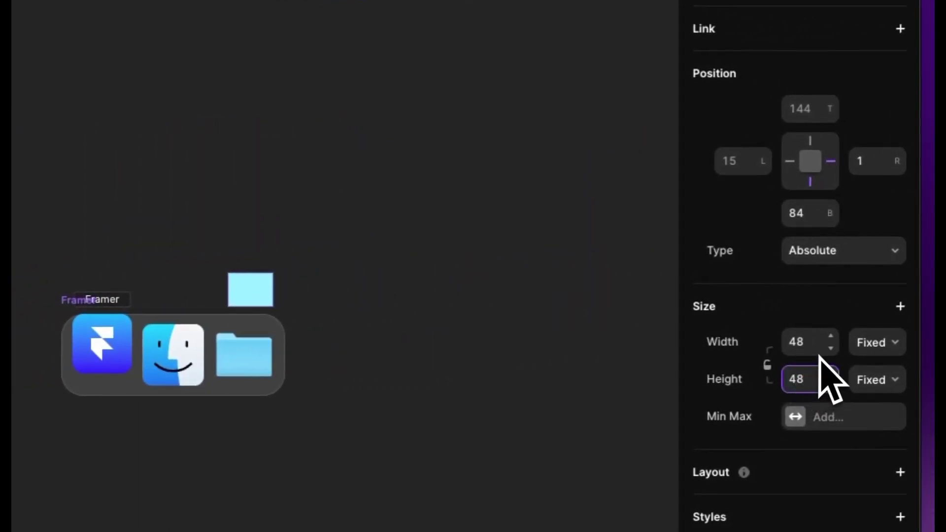
Step: Pin the small nested frame to the tall frame's left, right and bottom edges at 0
click(735, 162)
text(0)
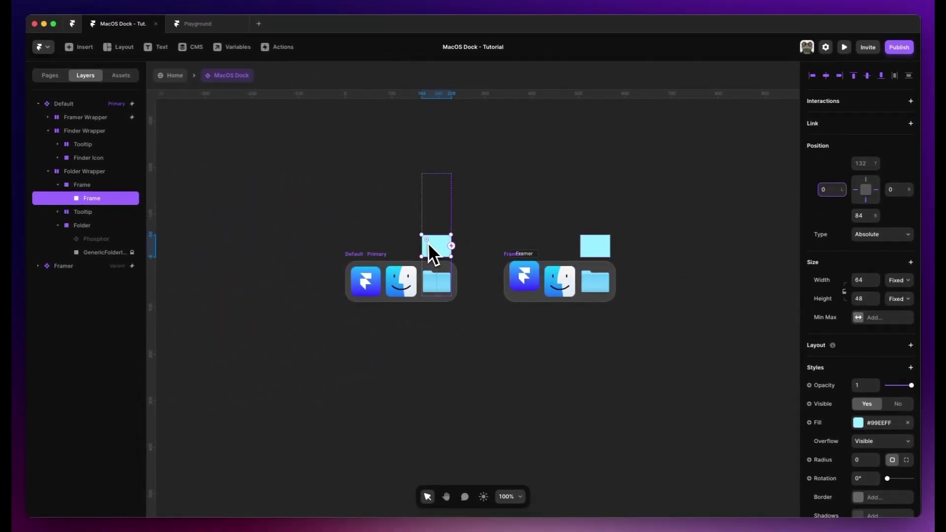
scroll(428, 243, up, 5)
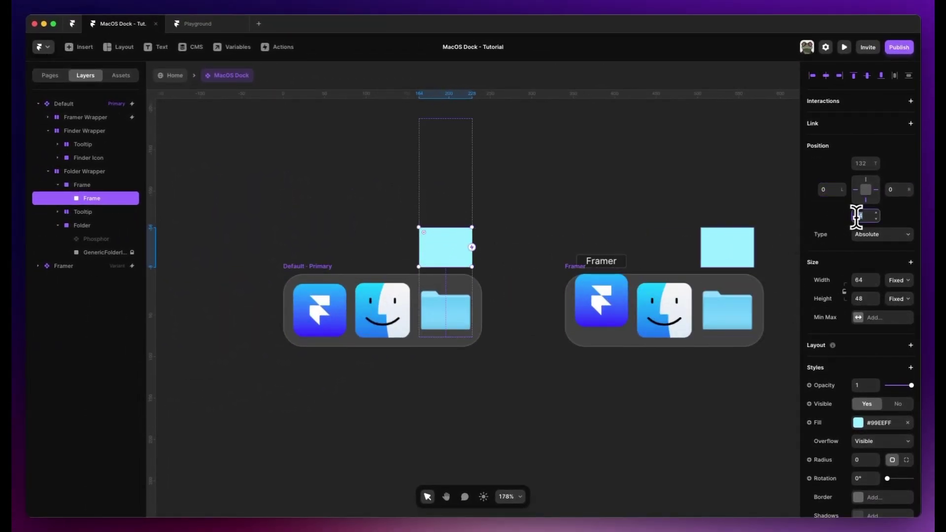
text(0)
key(Return)
scroll(406, 236, up, 1)
scroll(448, 306, right, 2)
Step: Rename the small nested frame as Item and its tall parent frame as Fan Wrapper
click(97, 195)
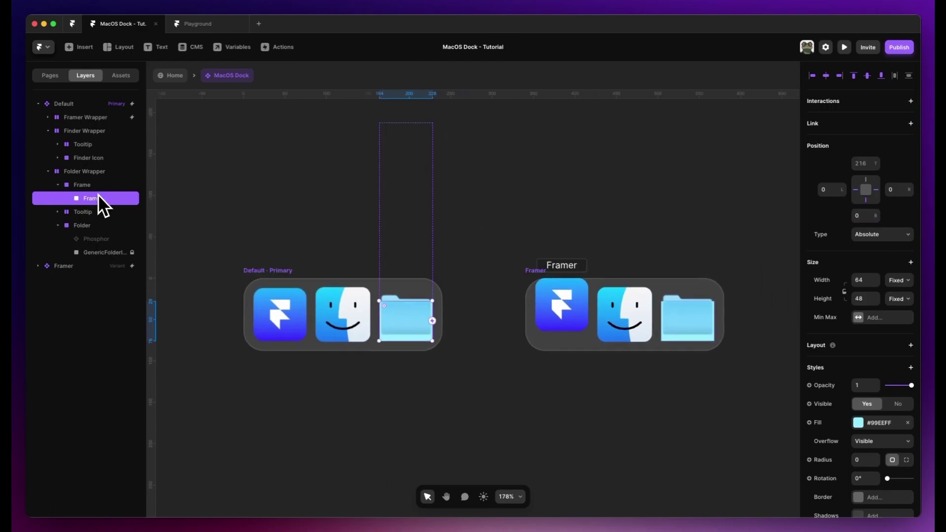
double_click(94, 199)
key(BackSpace)
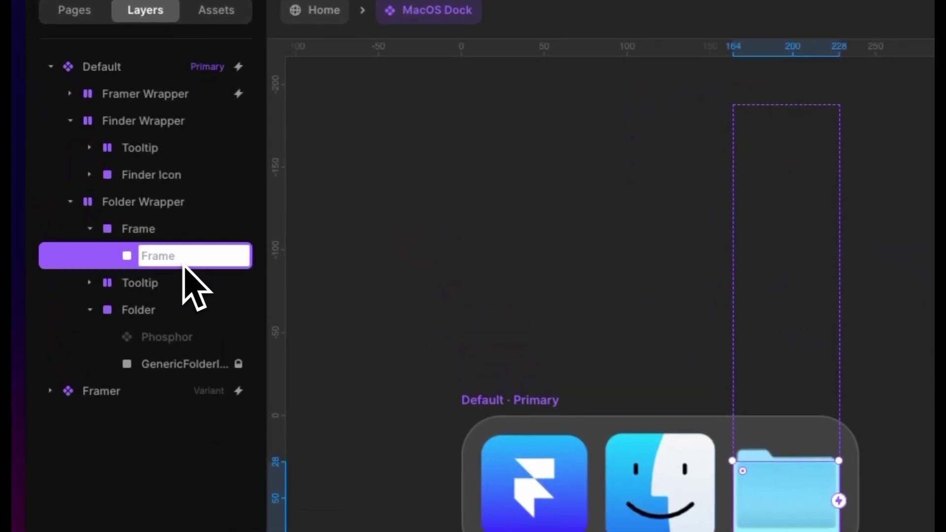
click(132, 239)
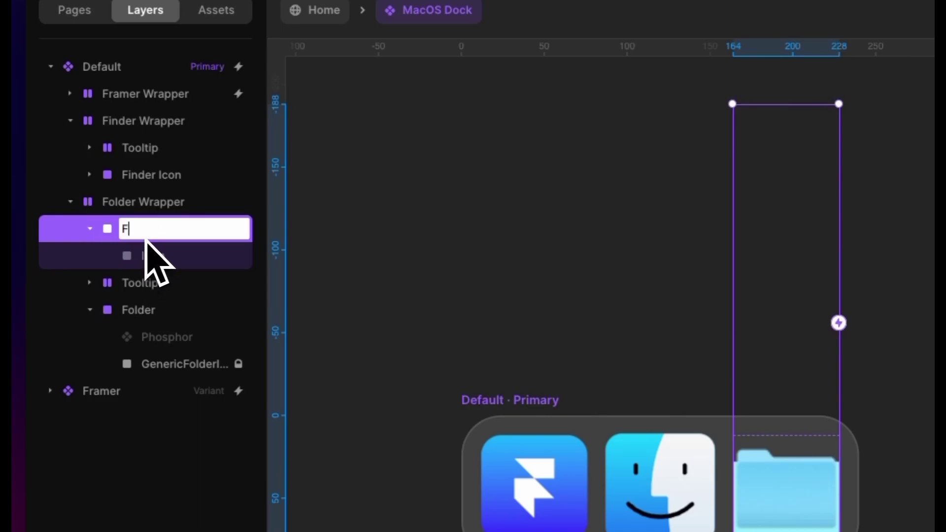
Step: Replace Item's solid fill with an image fill using the Unsplash photo of a pasta plate
click(148, 254)
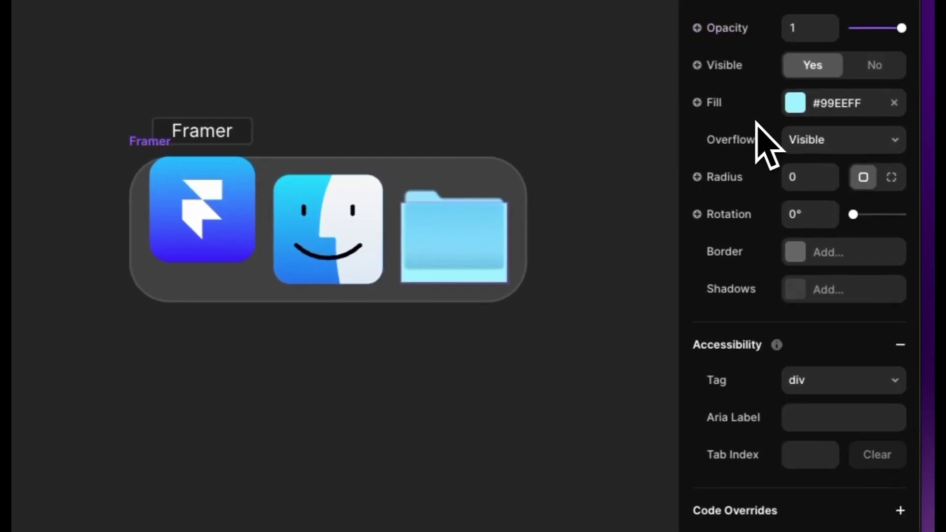
click(819, 109)
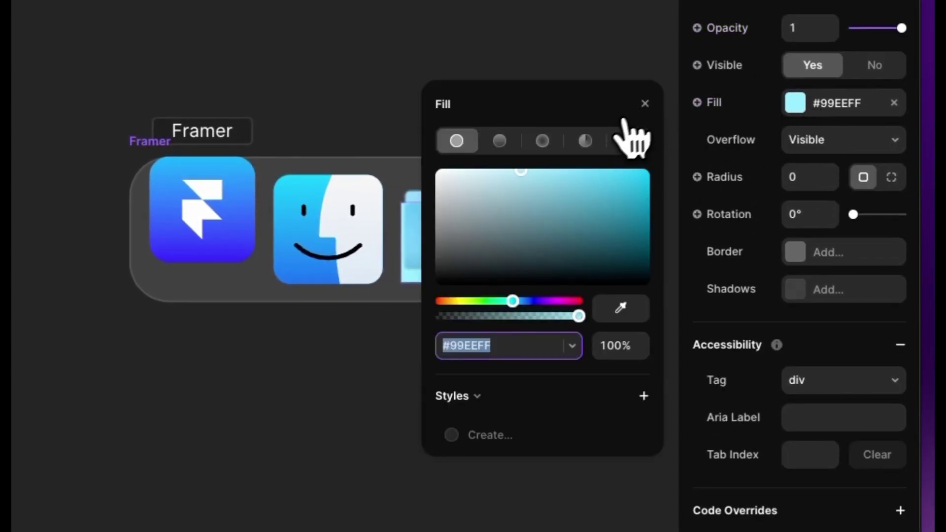
click(630, 139)
click(602, 465)
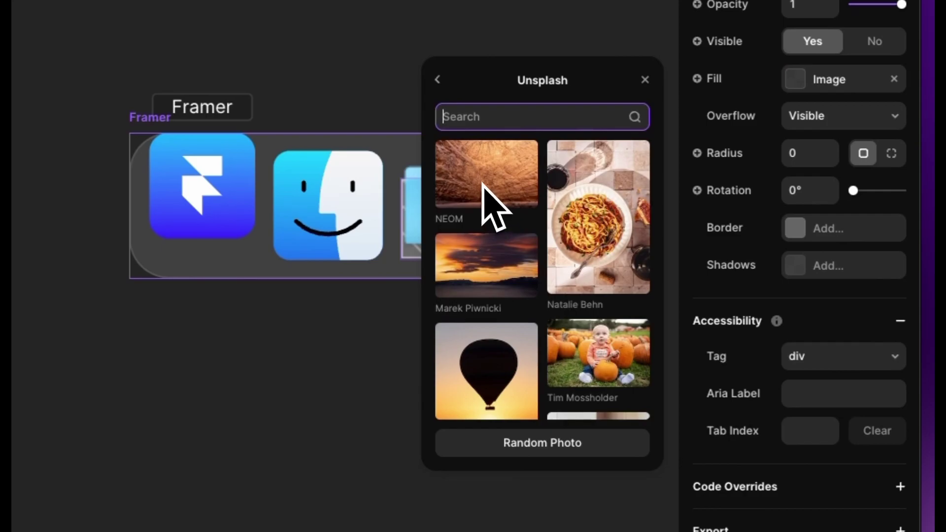
click(580, 266)
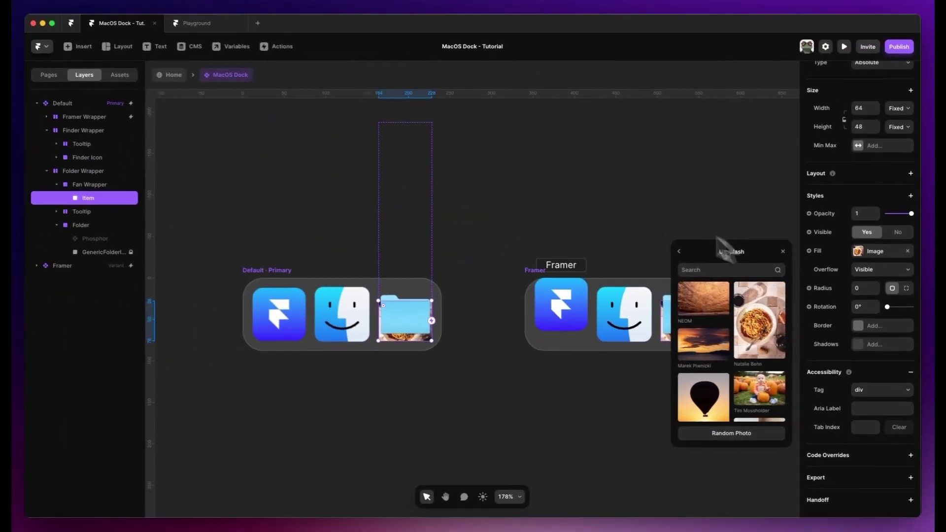
click(626, 237)
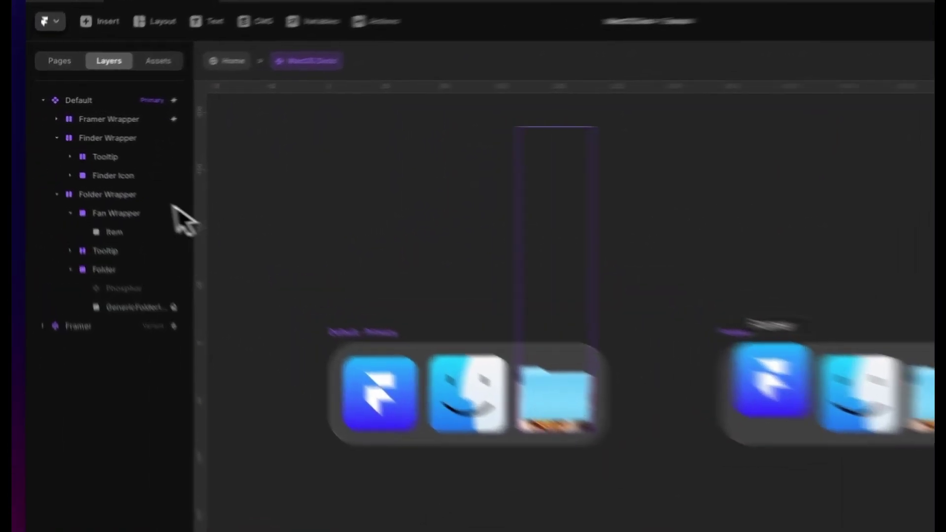
Step: Wrap Item in a new frame, rename the inner image layer as Photo and name the new frame Item
click(89, 198)
key(super+Return)
double_click(173, 313)
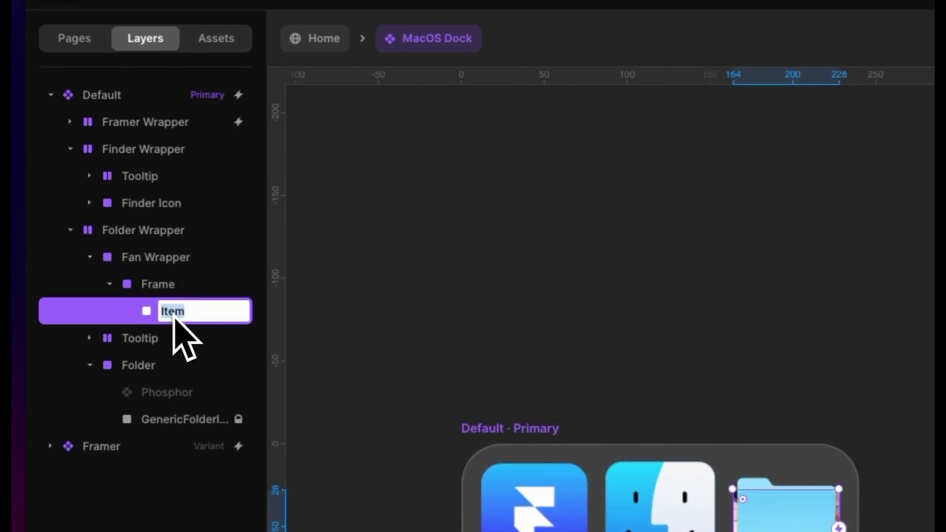
click(177, 294)
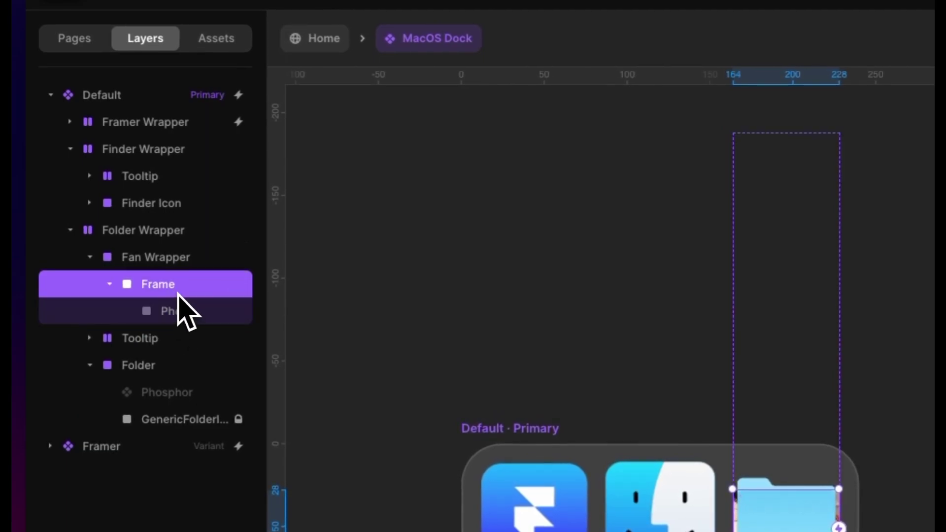
click(178, 314)
click(178, 290)
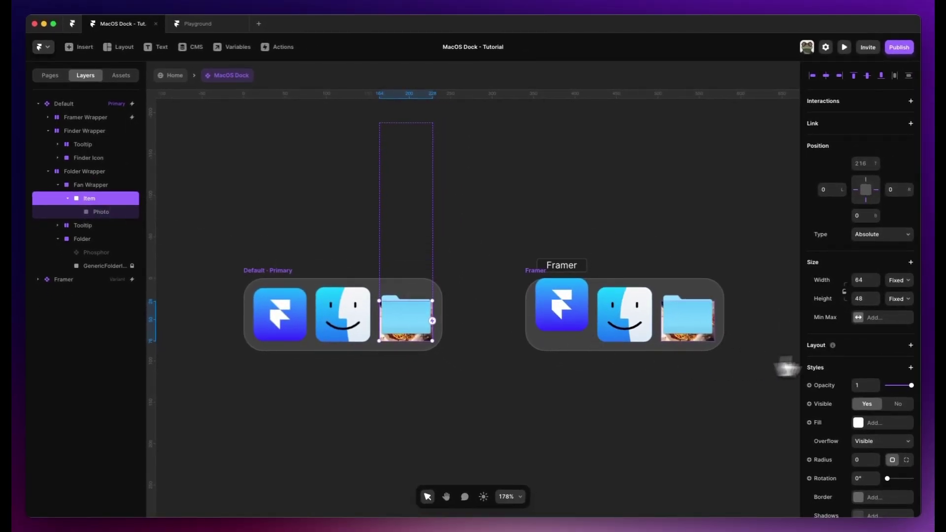
Step: Give Item a horizontal Stack layout with centered distribution and a gap of 6
click(910, 345)
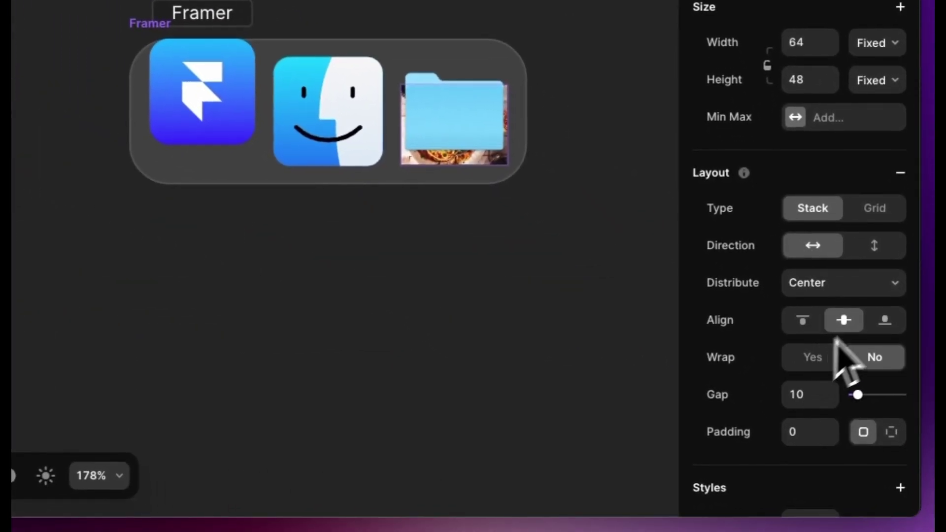
click(860, 289)
click(821, 288)
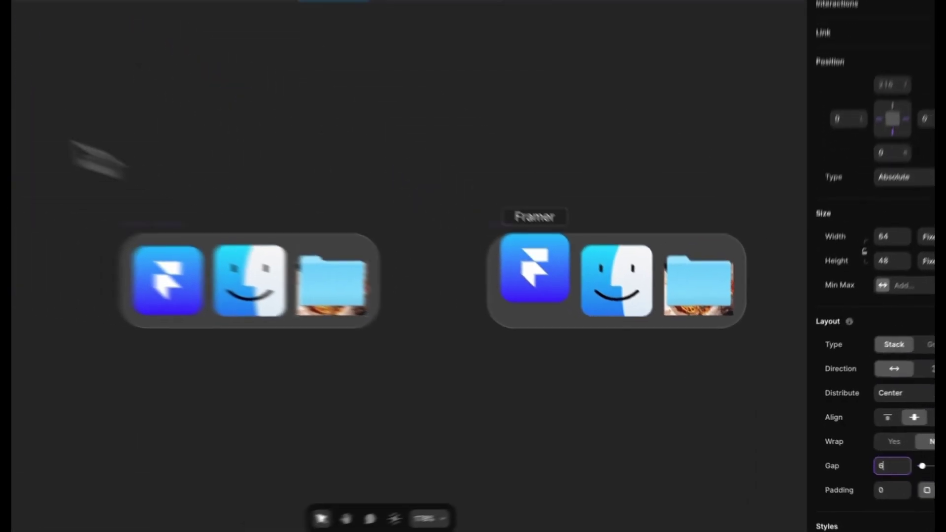
Step: Copy the Tooltip from Finder Wrapper into Item above Photo and set its position type to Relative
click(65, 140)
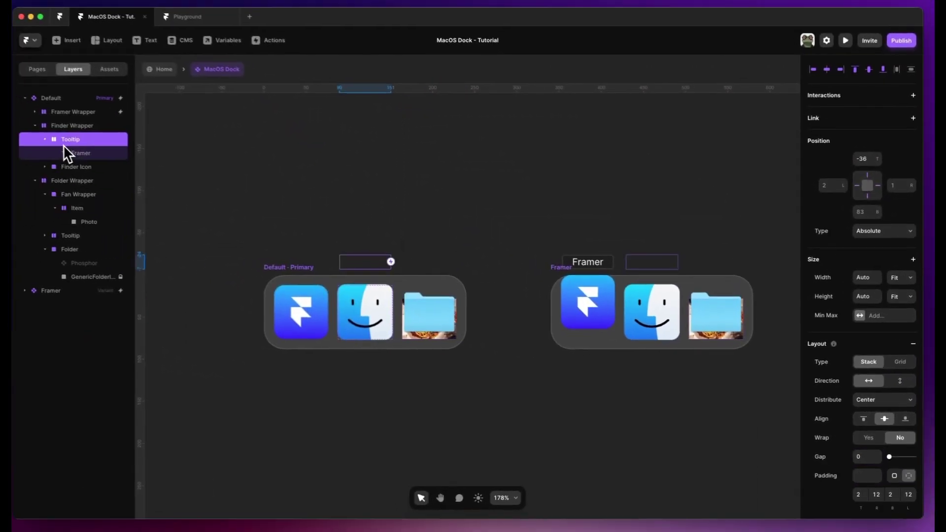
click(82, 201)
click(89, 209)
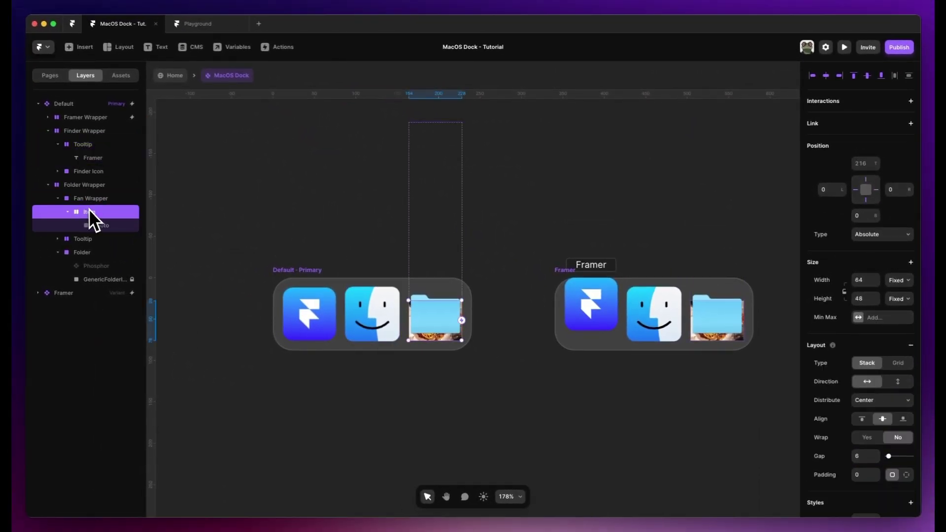
key(super+v)
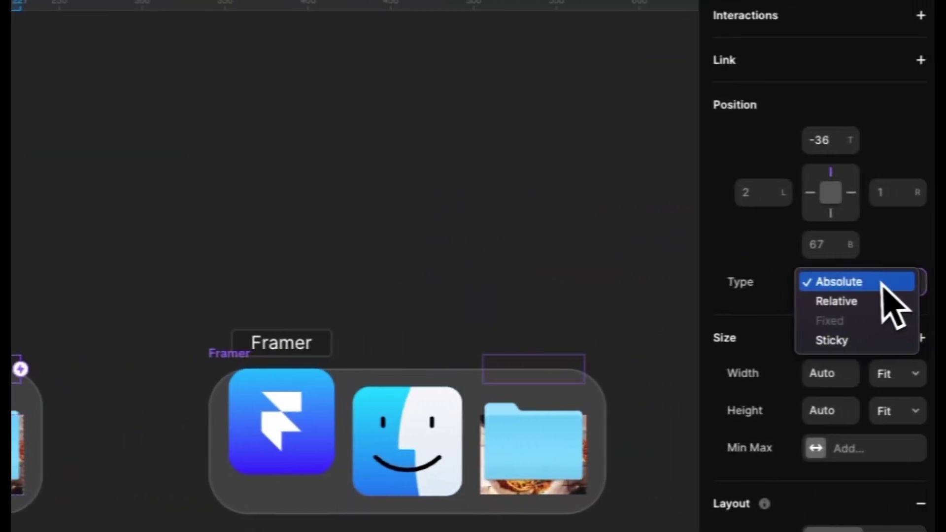
click(823, 300)
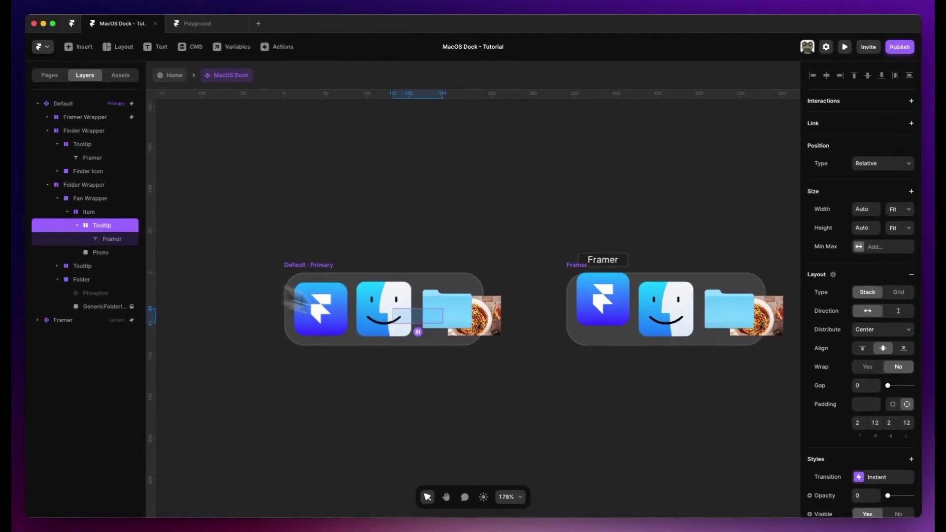
scroll(409, 326, up, 1)
Step: Set the distribution of Item's stack to End
click(89, 212)
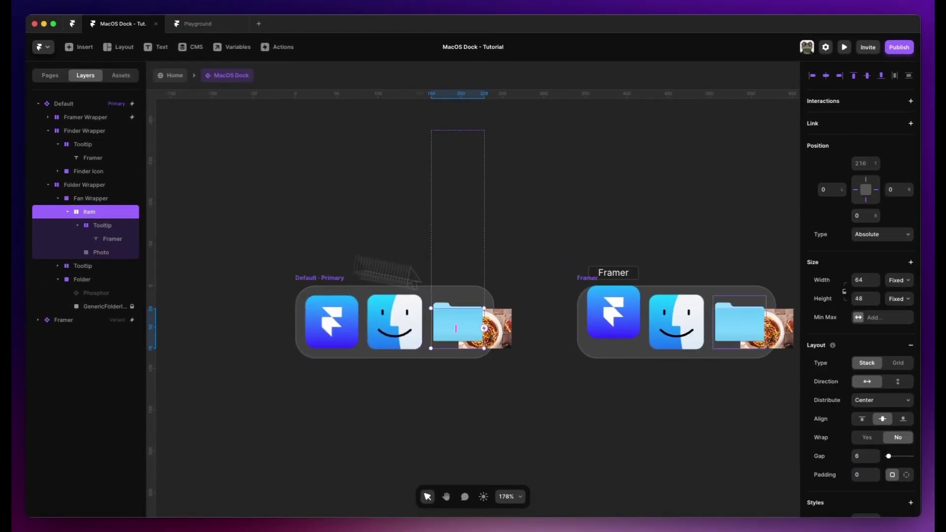
click(885, 399)
click(859, 409)
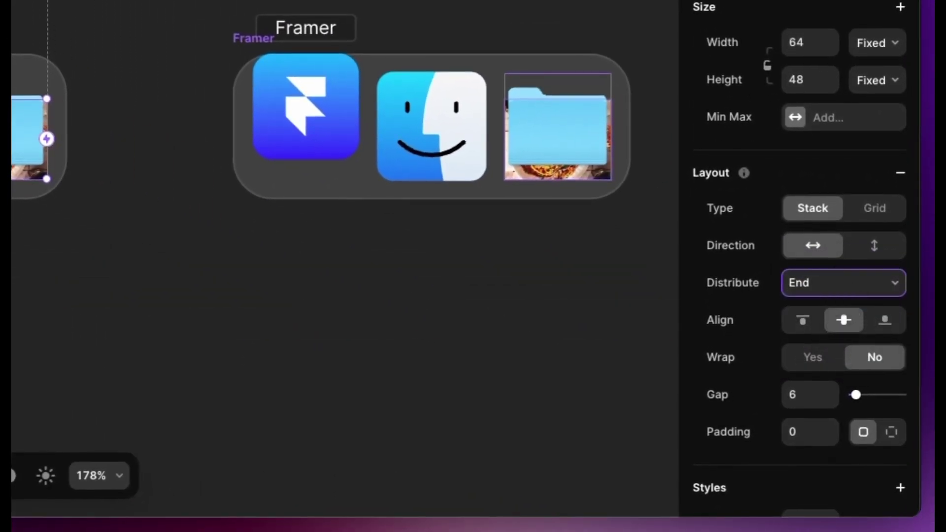
click(836, 283)
click(844, 282)
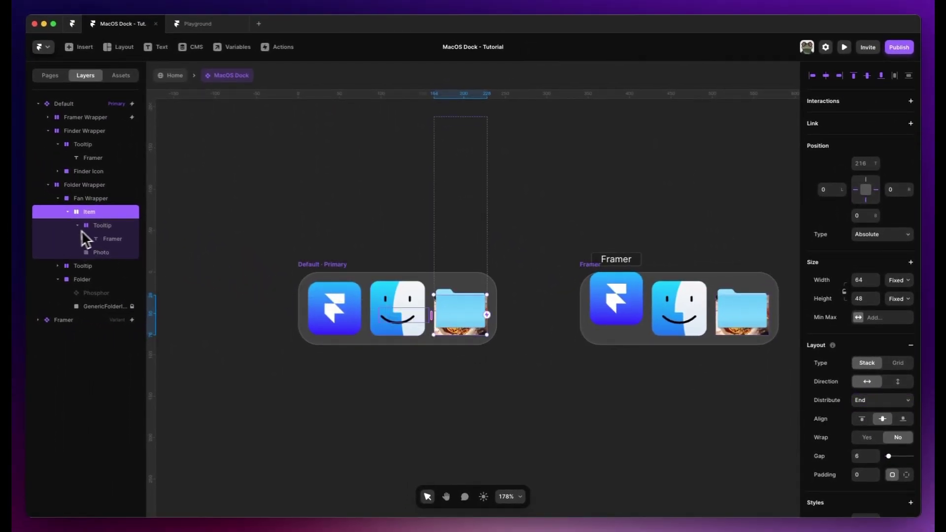
click(98, 225)
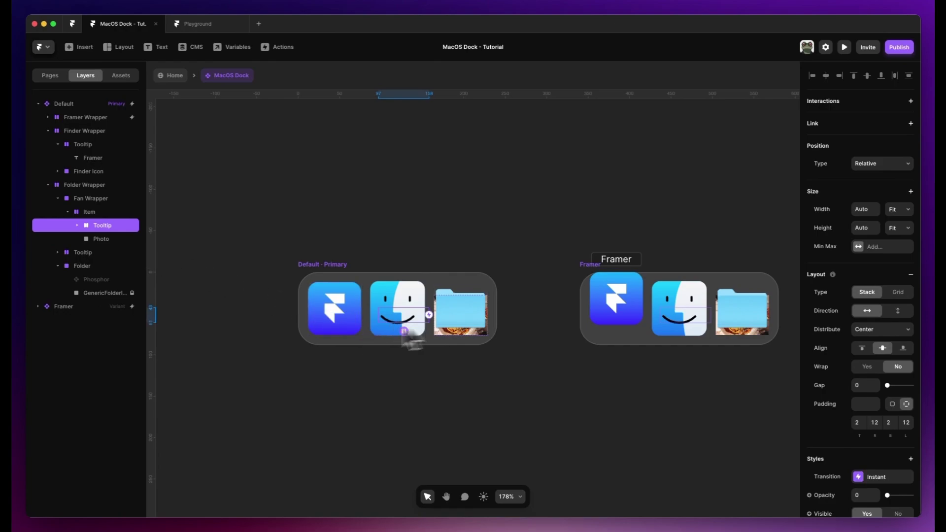
click(268, 346)
Step: Hide Fan Wrapper by setting its opacity to 0
click(98, 213)
click(93, 200)
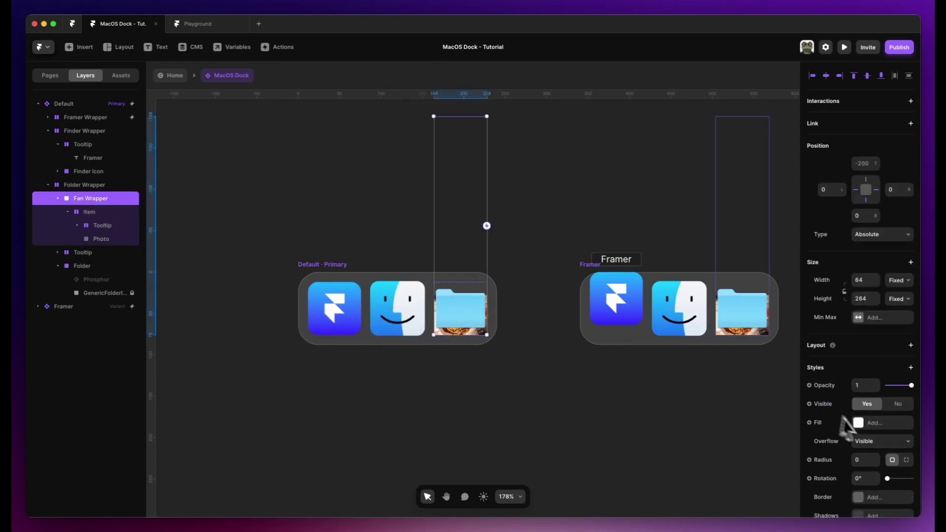
scroll(863, 428, down, 2)
drag(911, 307, 846, 309)
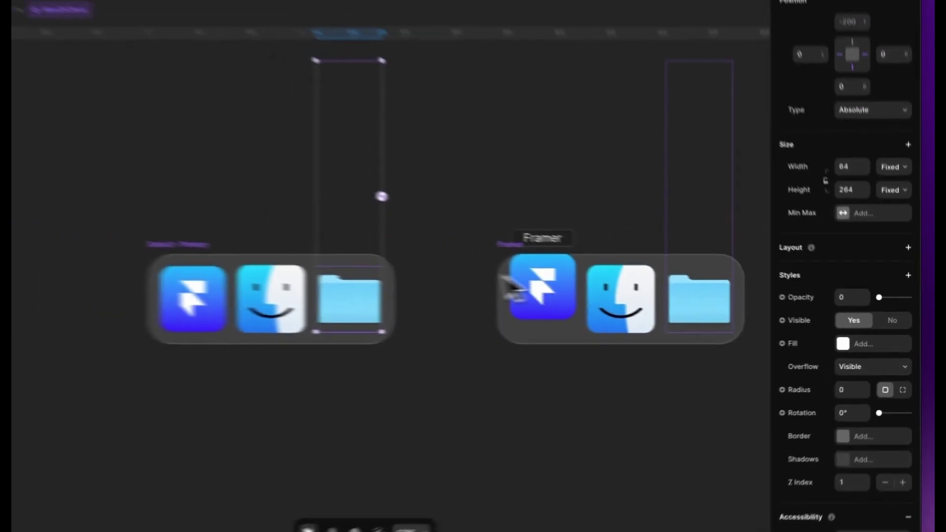
click(32, 274)
click(414, 237)
click(357, 247)
scroll(356, 247, right, 3)
click(485, 270)
click(528, 273)
click(486, 224)
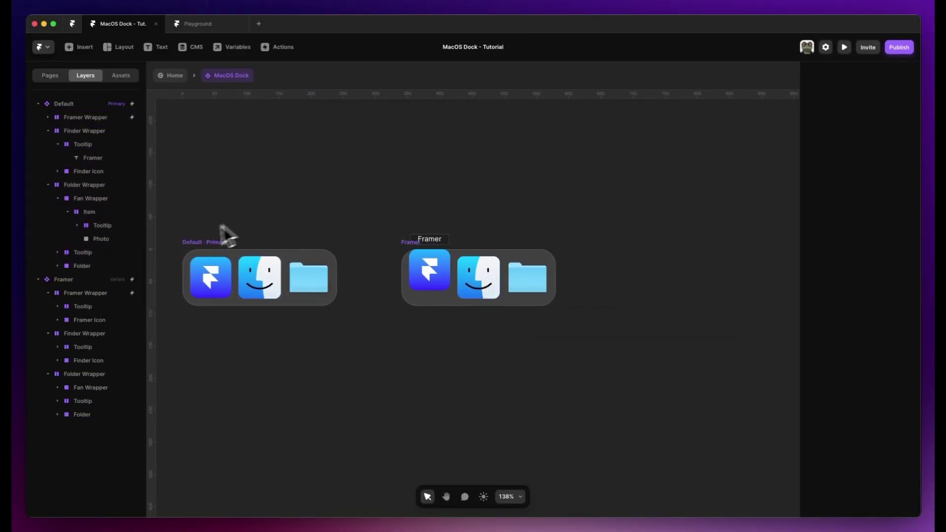
click(229, 235)
Step: Add a new variant based on the Default dock and name it Finder
click(191, 243)
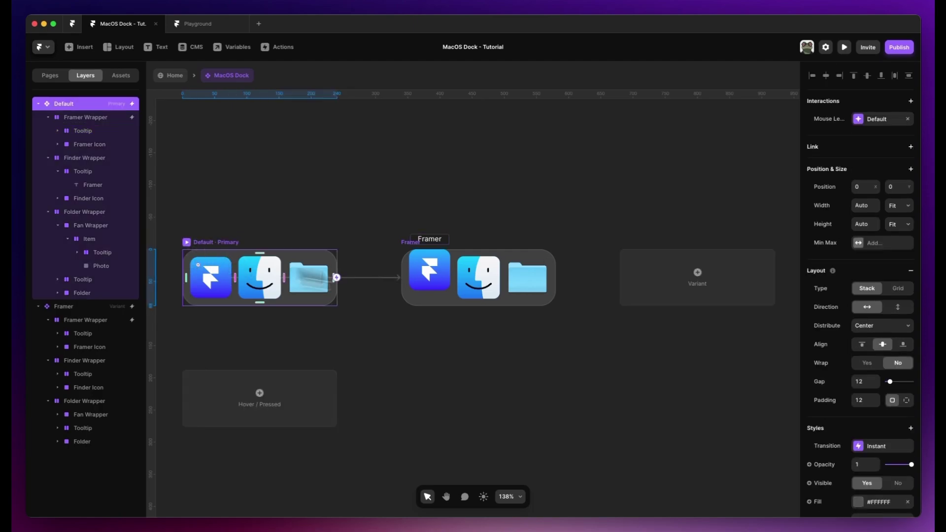
click(652, 285)
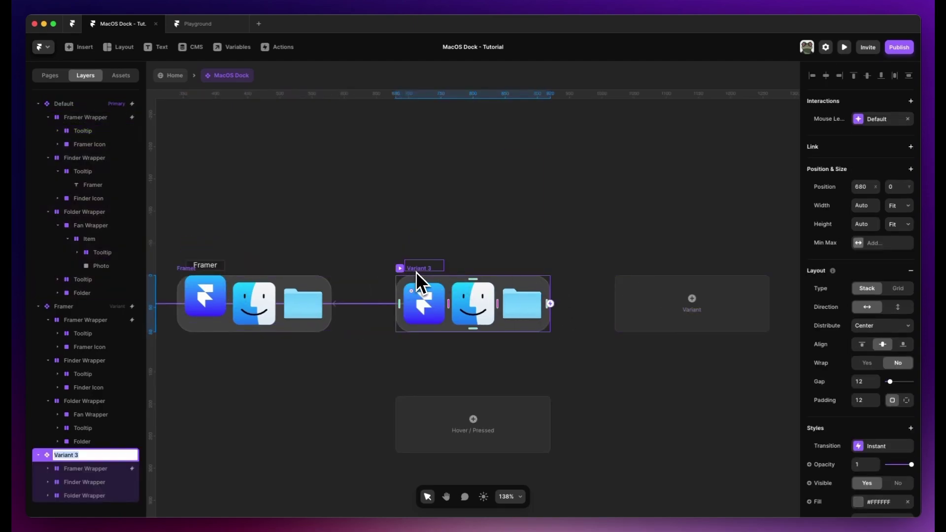
text(Finder)
key(Return)
Step: In the Finder variant, set Finder Wrapper's bottom padding to 24 and its Tooltip's opacity to 1
click(446, 323)
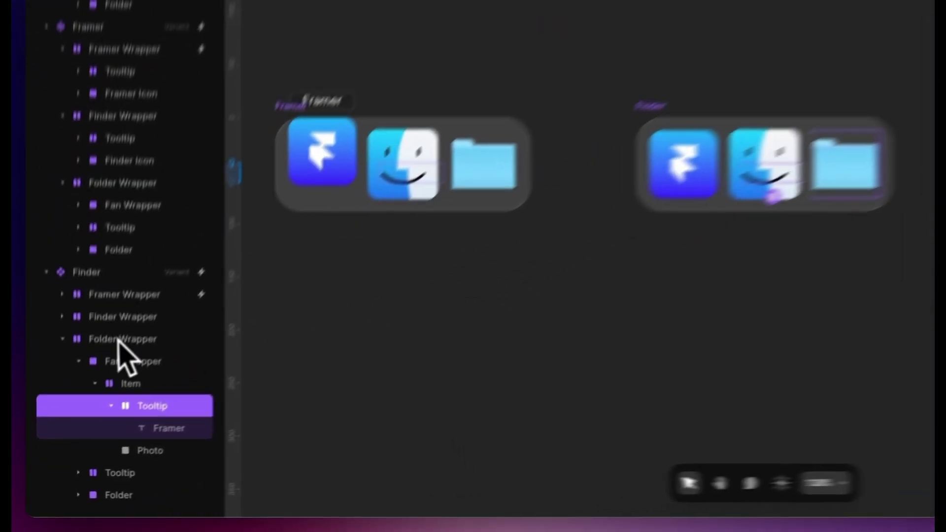
click(82, 410)
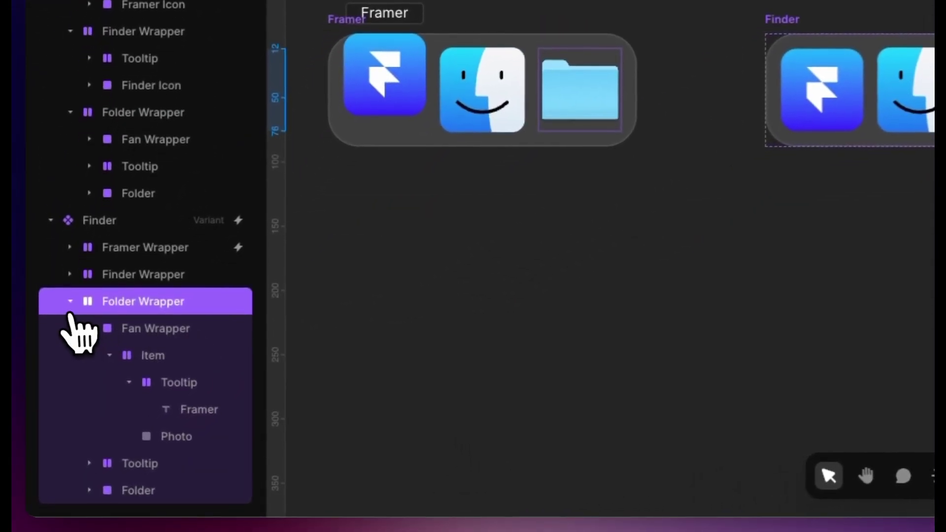
click(48, 409)
click(114, 448)
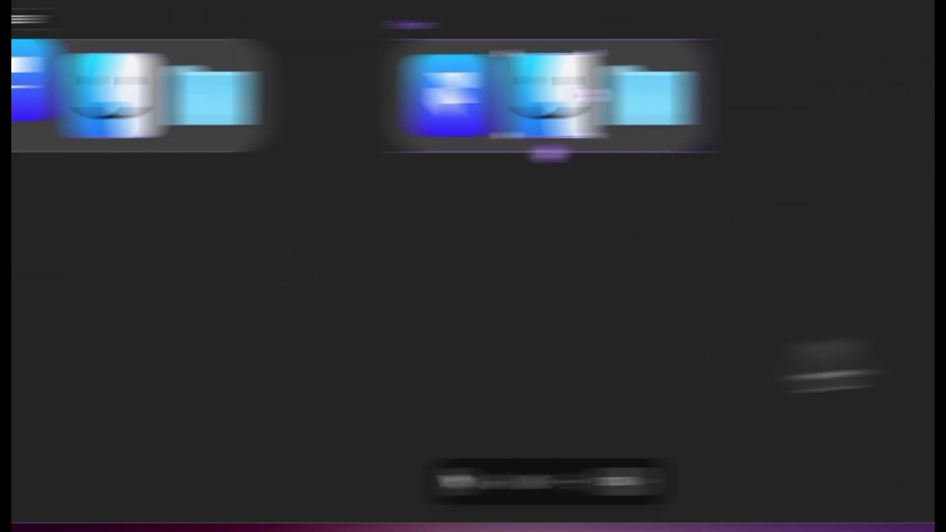
click(930, 311)
click(870, 350)
text(24)
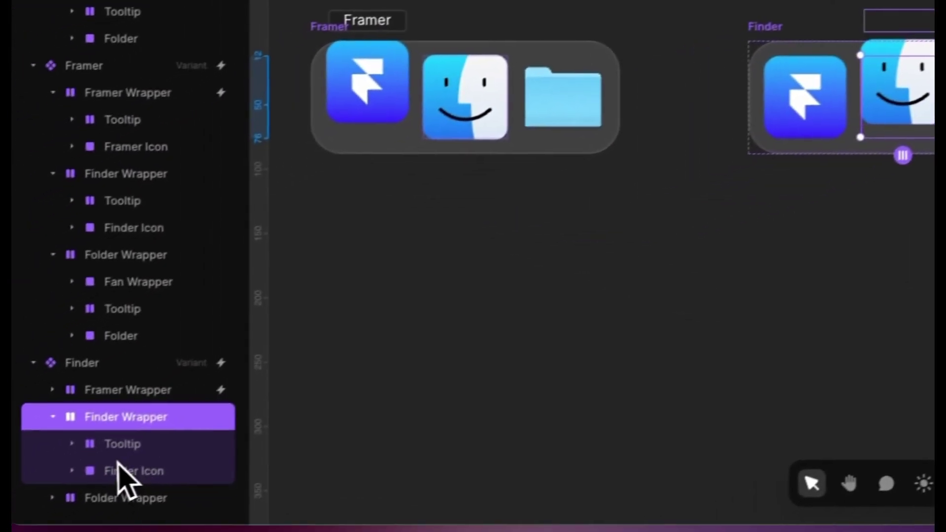
click(120, 447)
scroll(878, 410, down, 7)
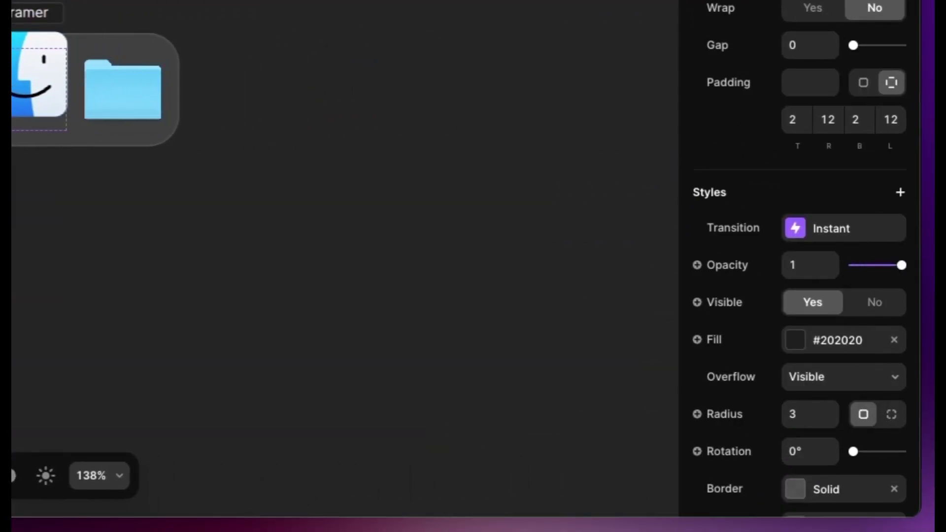
Step: Connect the Default variant's Finder Wrapper to the Finder variant with a hover interaction
click(327, 290)
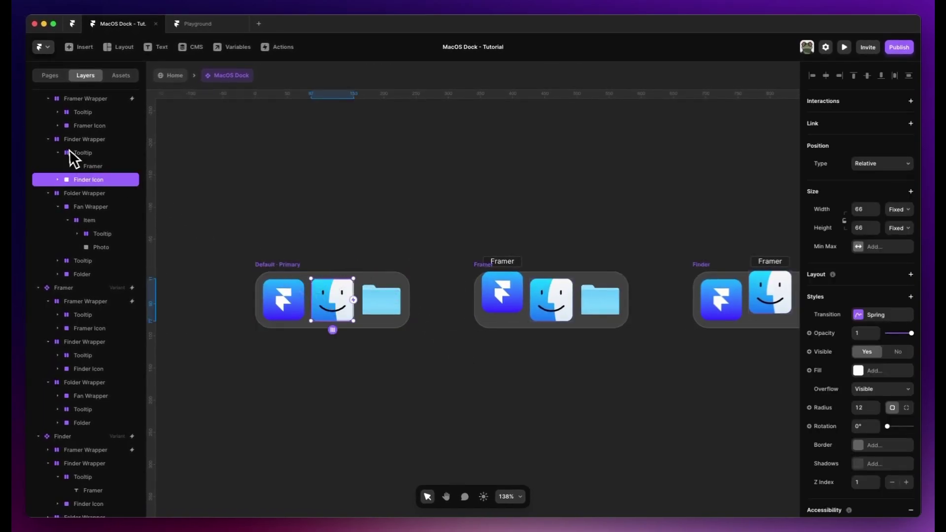
click(52, 139)
click(48, 139)
click(170, 194)
click(76, 162)
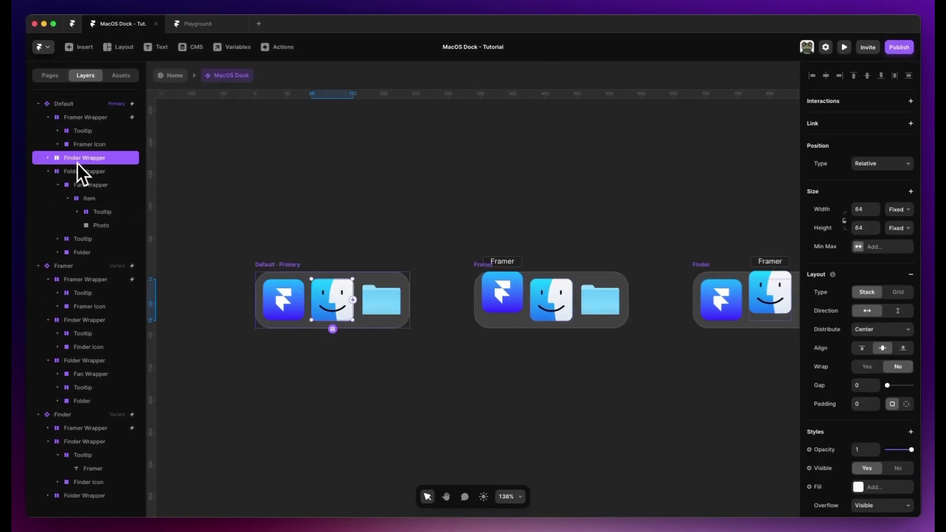
drag(352, 299, 715, 301)
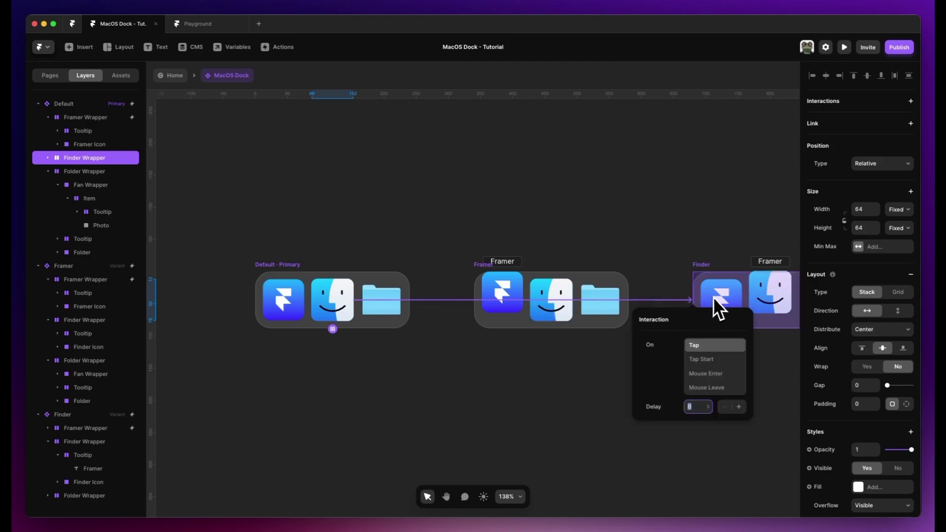
click(522, 379)
Step: Add a fourth dock variant based on Default, beside the Finder variant
scroll(468, 382, right, 5)
scroll(449, 377, left, 4)
click(219, 276)
scroll(682, 318, right, 3)
click(710, 316)
scroll(728, 317, right, 5)
click(481, 239)
click(412, 270)
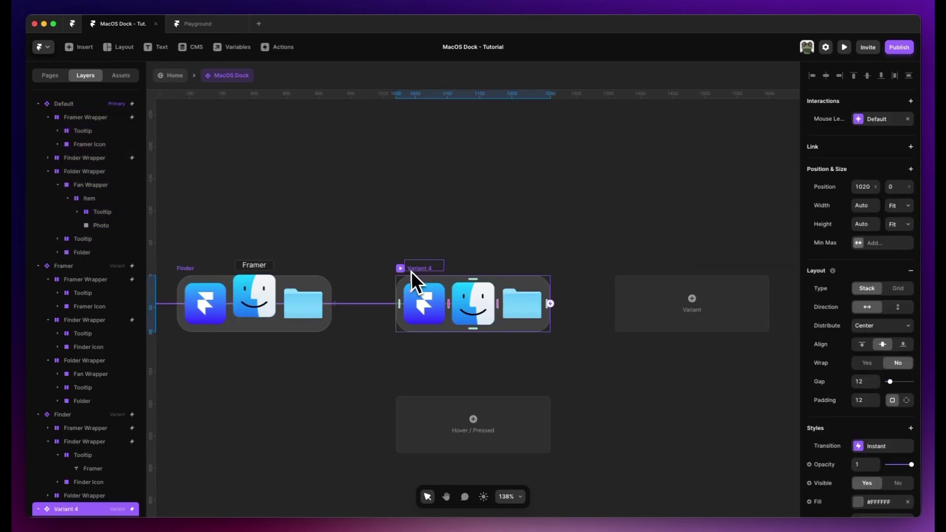
Step: Rename the newly added variant as Folder
scroll(392, 282, right, 3)
scroll(369, 291, down, 2)
scroll(340, 345, up, 1)
scroll(345, 340, left, 1)
double_click(67, 509)
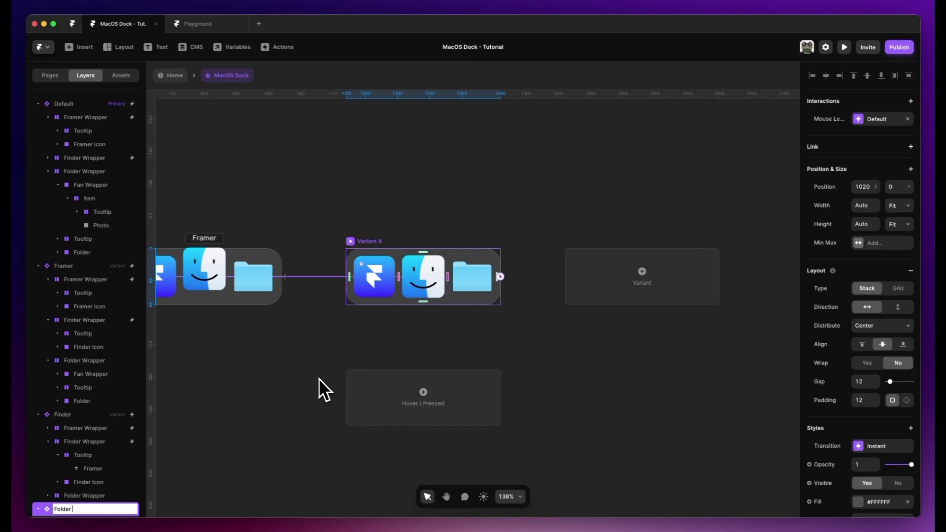
text(Folder -)
key(BackSpace)
key(BackSpace)
key(Return)
Step: In the Folder variant, set Folder Wrapper's bottom padding to 24 and show its Tooltip at full opacity
super+click(471, 279)
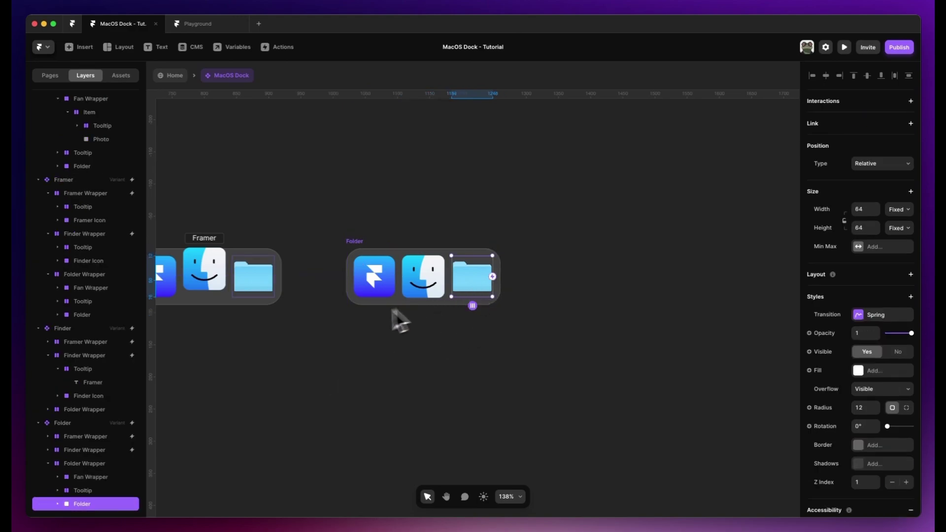
scroll(375, 326, left, 2)
scroll(340, 340, down, 1)
click(90, 462)
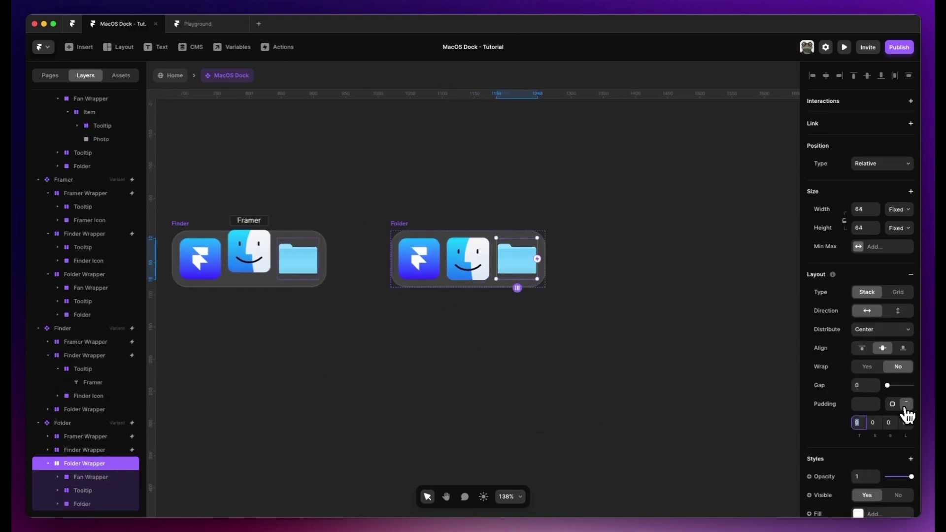
click(906, 404)
click(890, 423)
text(24)
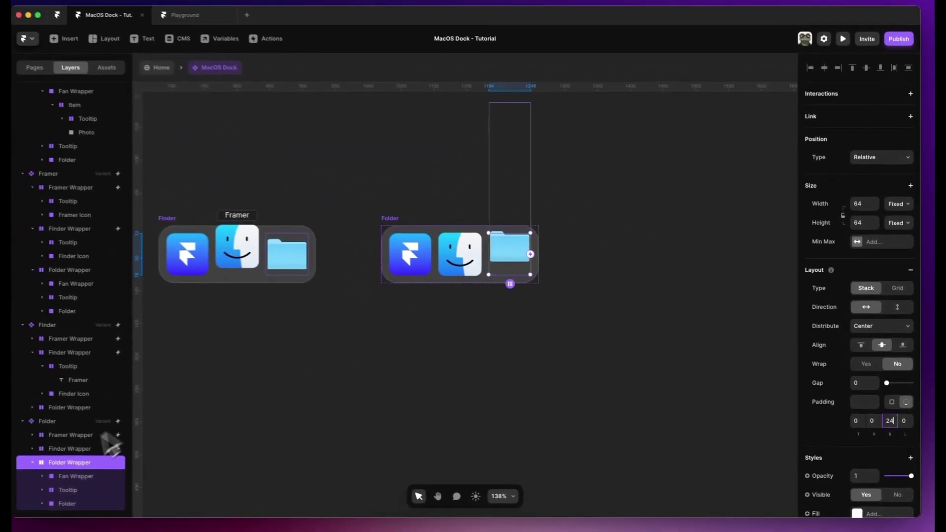
click(78, 490)
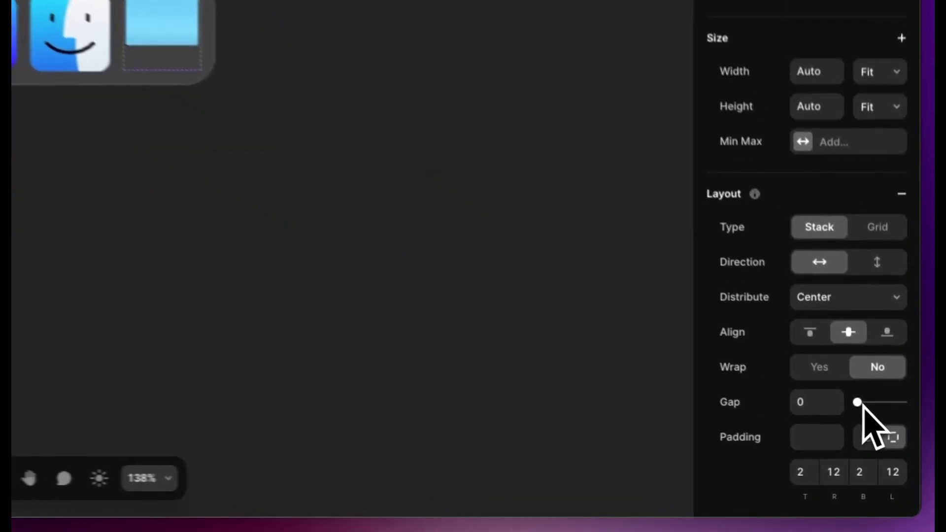
scroll(887, 456, down, 3)
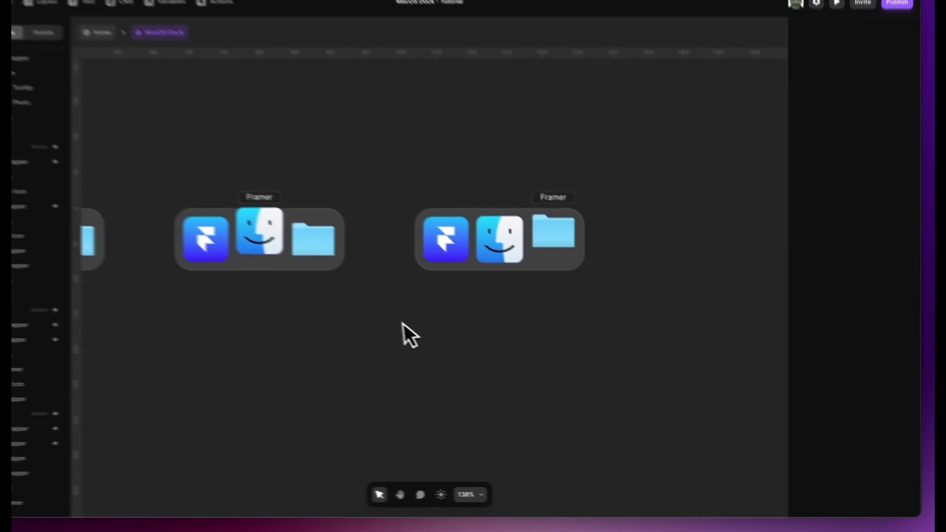
Step: Change the text of the Tooltip in the Default variant's Finder Wrapper to "Finder"
click(368, 261)
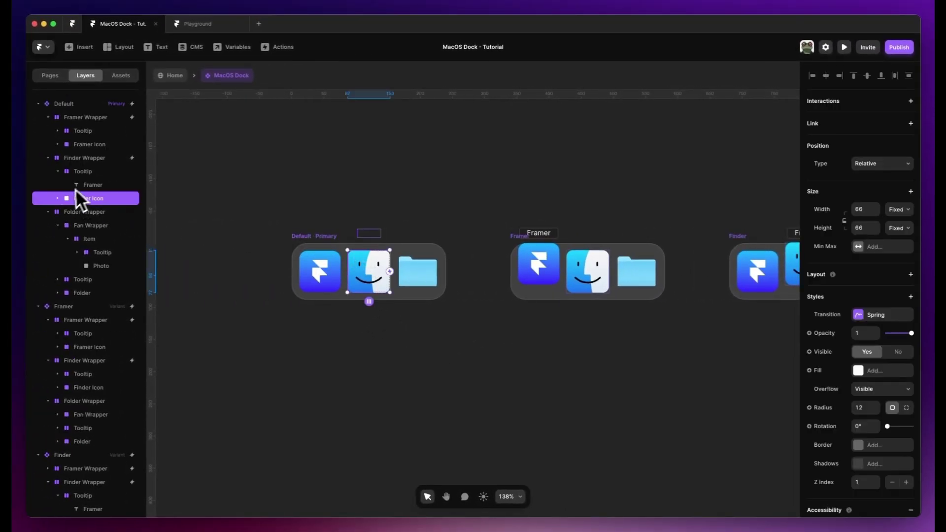
click(90, 186)
key(Return)
text(Finder)
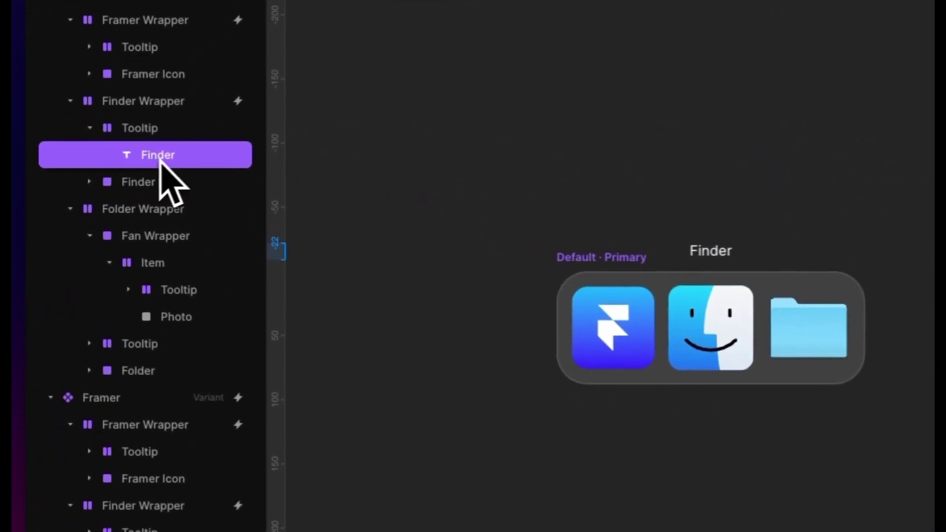
Step: Change the text of the Tooltip directly inside the Default variant's Folder Wrapper to "Screenshots"
click(154, 288)
click(129, 344)
click(126, 367)
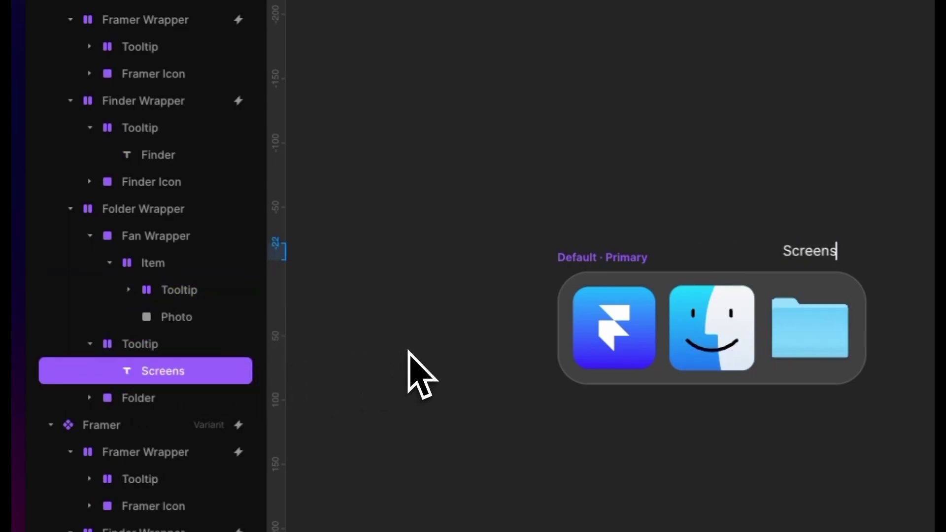
key(Escape)
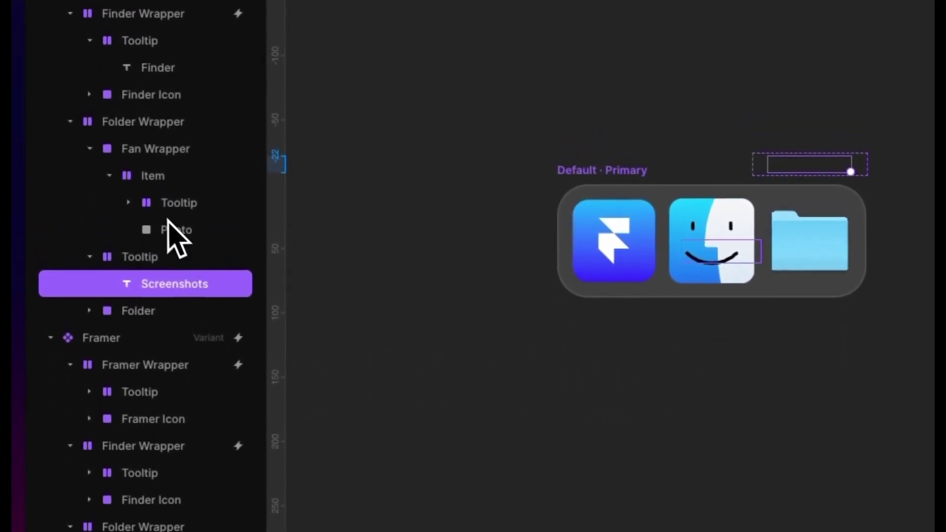
Step: Replace the Tooltip text in the Default variant's Fan Wrapper Item with a photo name starting with "coolphot"
click(139, 298)
click(129, 205)
click(181, 231)
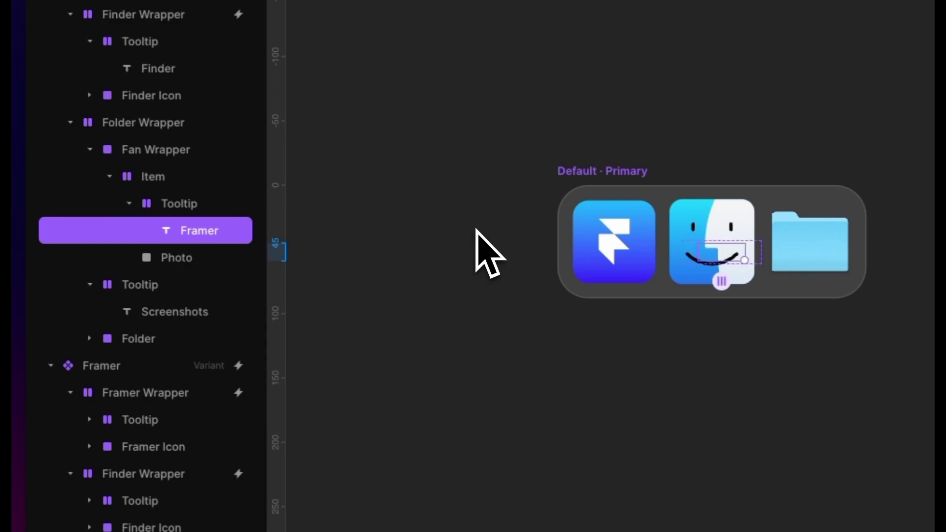
click(184, 229)
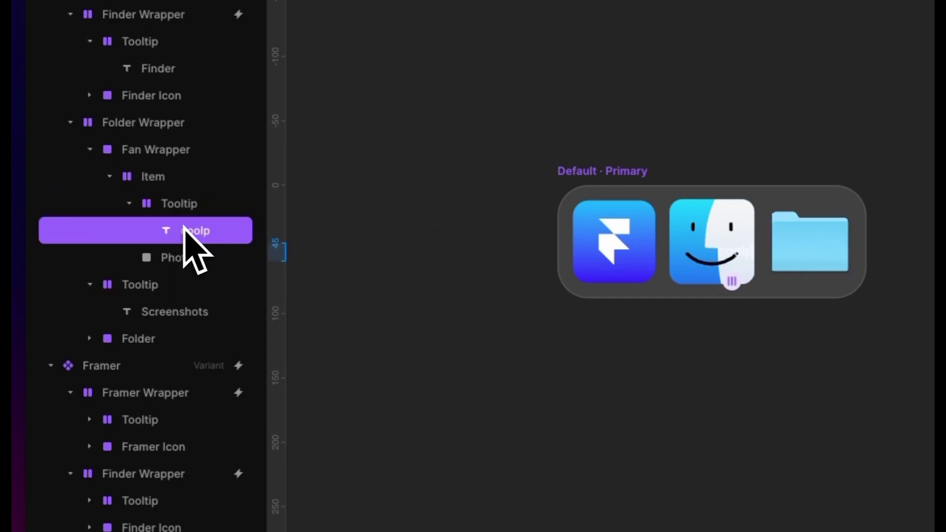
click(582, 433)
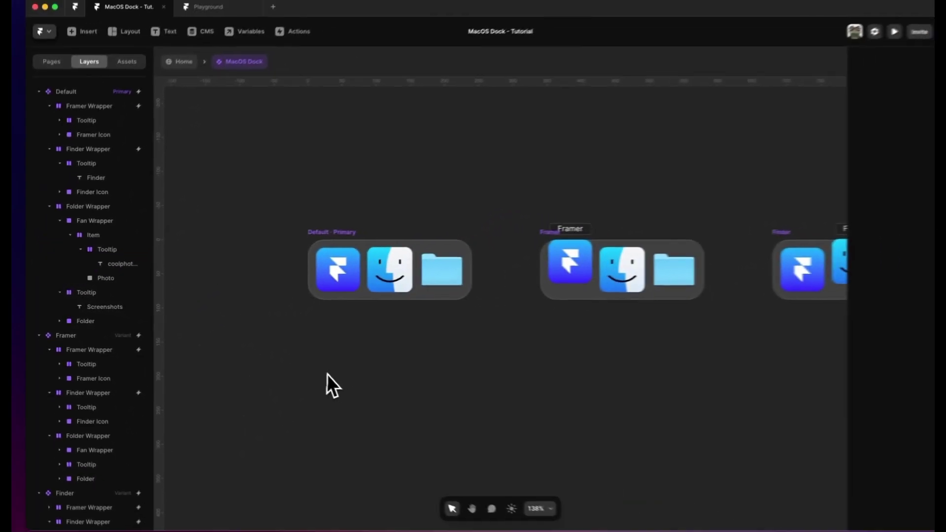
Step: Add a fifth dock variant based on Default, beside the Folder variant
scroll(595, 437, right, 3)
scroll(370, 369, right, 10)
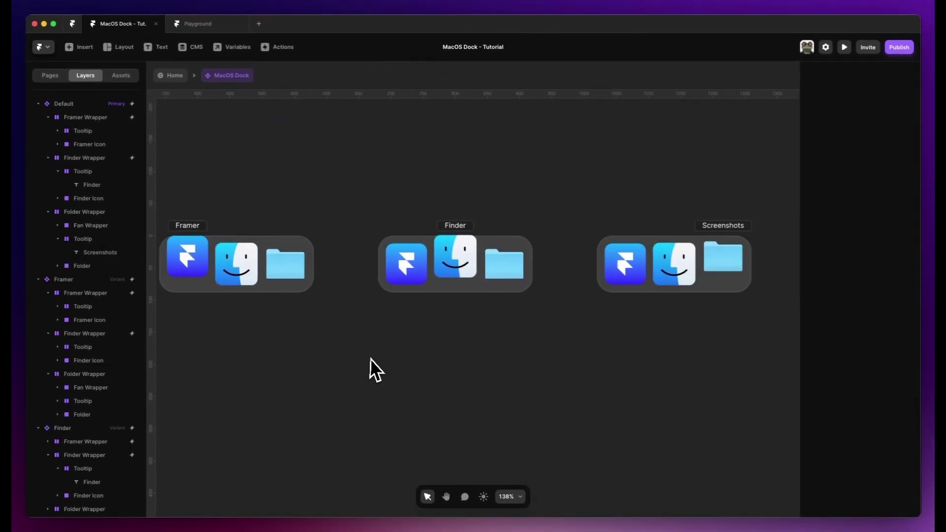
scroll(501, 239, down, 3)
scroll(501, 238, left, 5)
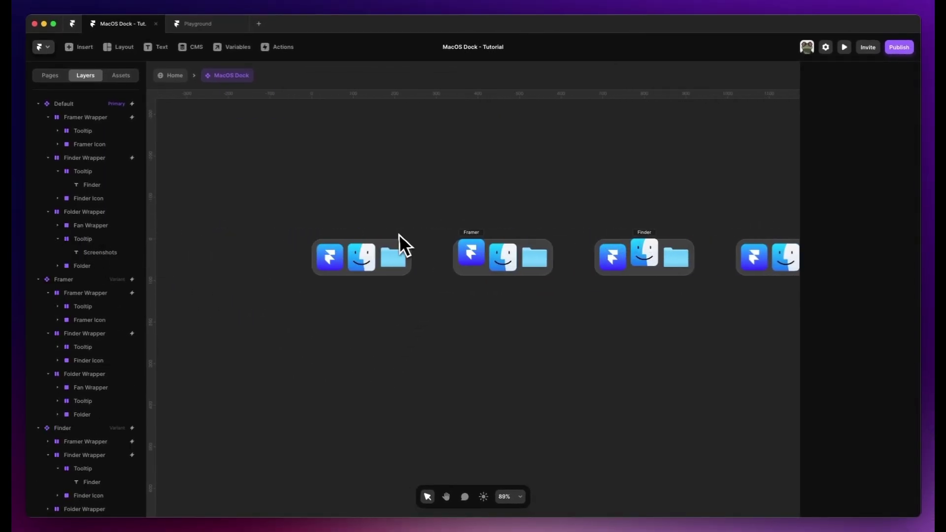
click(320, 233)
scroll(321, 233, right, 5)
click(636, 259)
click(632, 260)
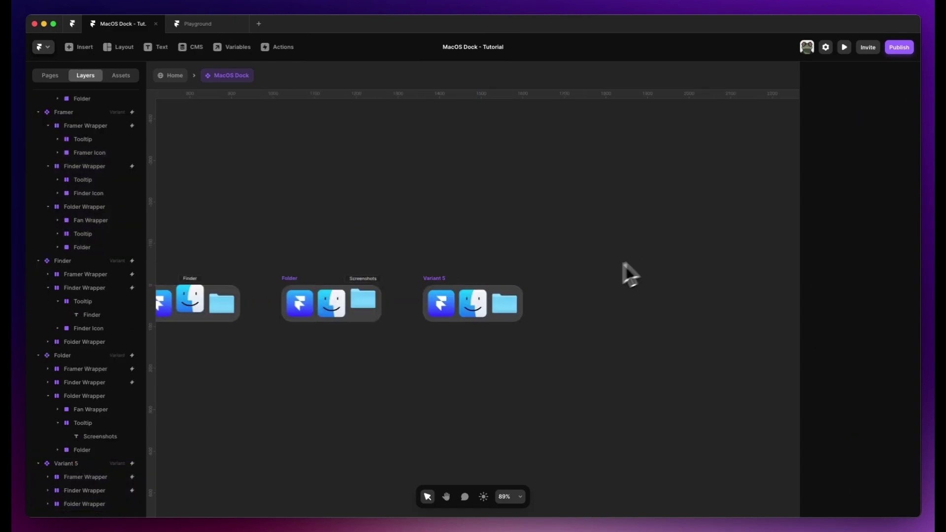
Step: Rename the fifth variant as "Folder - Open"
click(488, 310)
scroll(498, 308, up, 2)
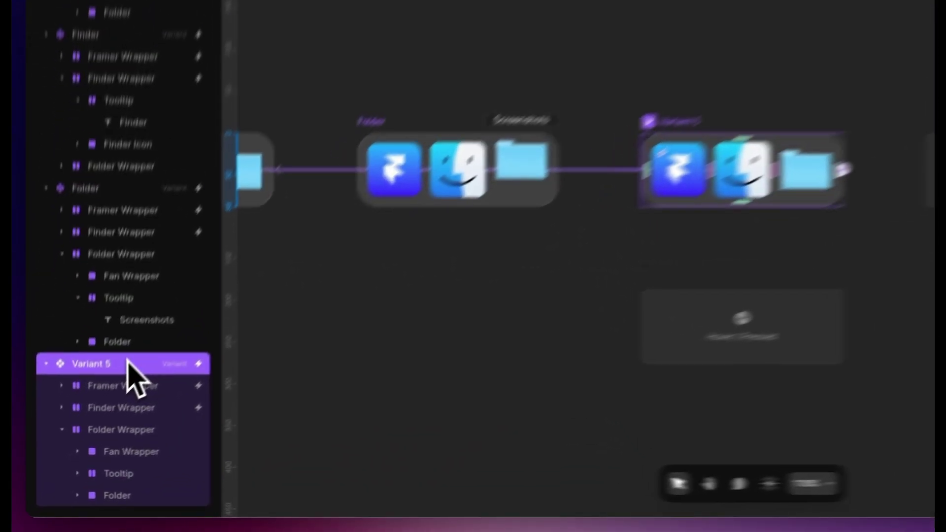
double_click(128, 365)
text(Folder - Open)
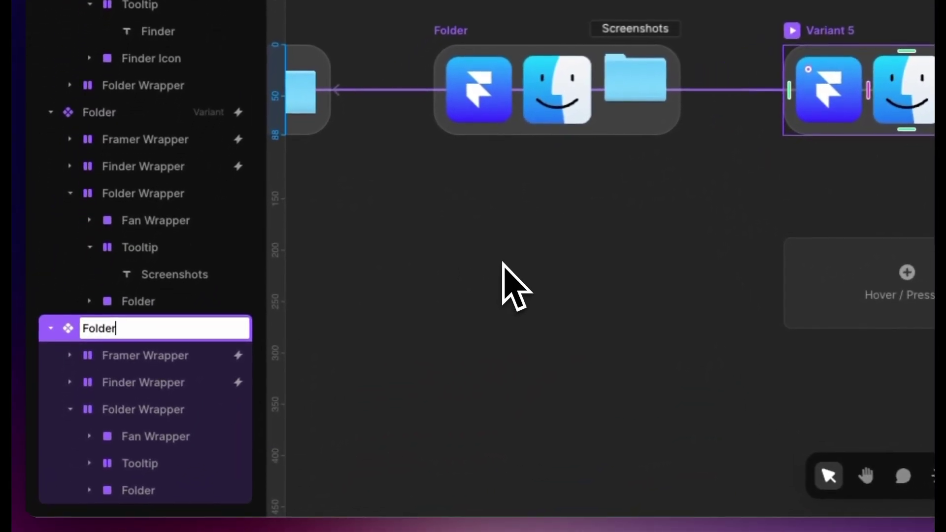
key(Return)
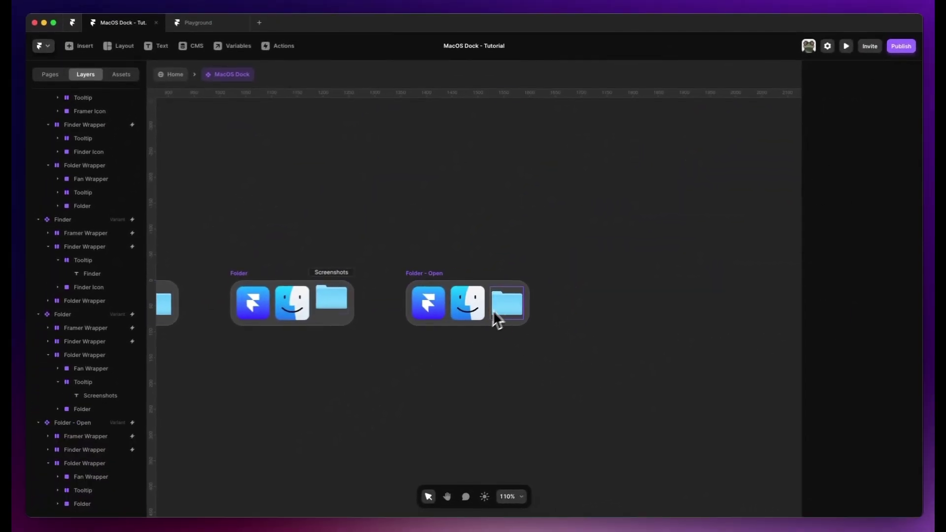
Step: In the Folder - Open variant, set Fan Wrapper's opacity to 1 and give it a vertical stack layout
click(816, 164)
click(75, 478)
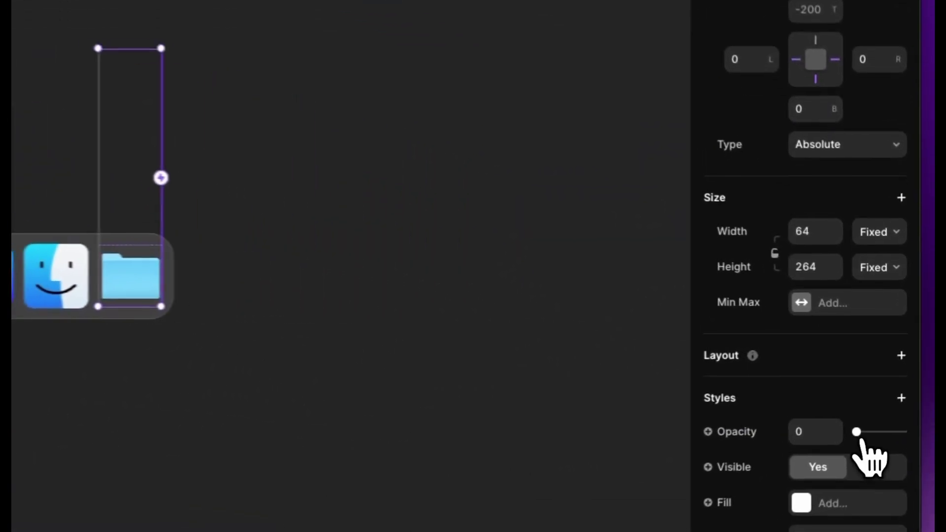
drag(888, 385, 920, 387)
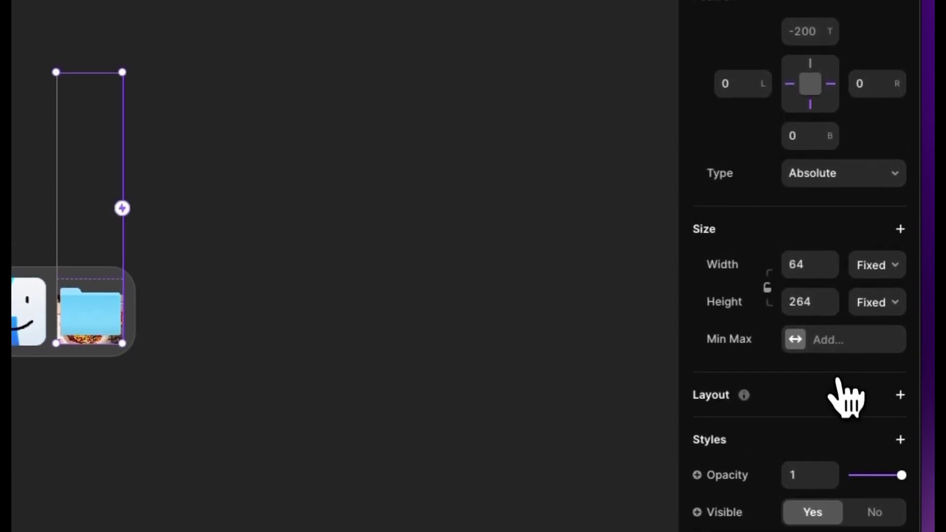
click(838, 394)
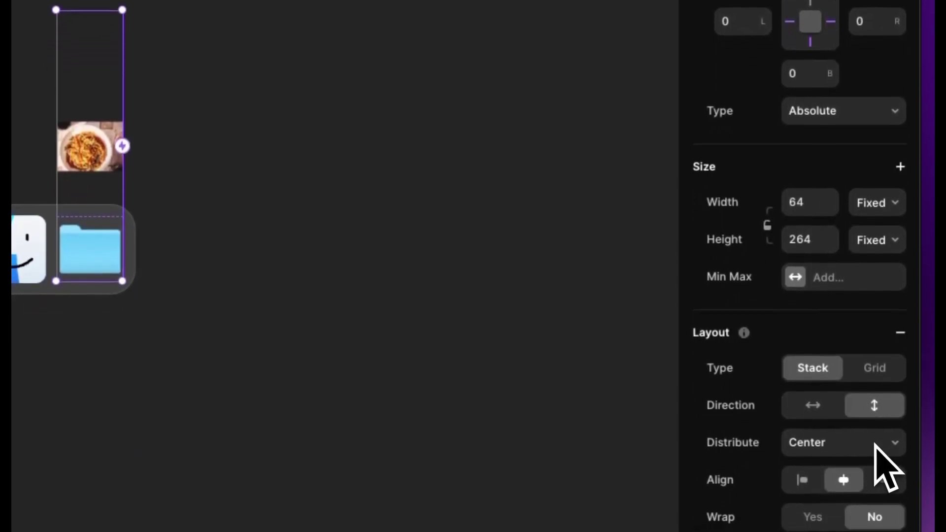
Step: Set Fan Wrapper's bottom offset to 88 in the Folder - Open variant
click(802, 136)
text(7)
key(BackSpace)
text(88)
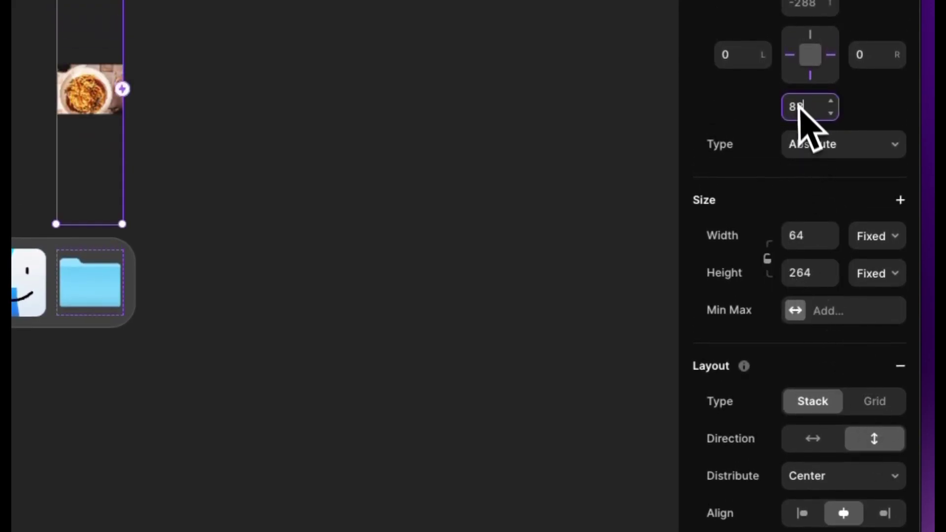
Step: Set the distribution of Fan Wrapper's stack to End in the Folder - Open variant
scroll(788, 148, down, 4)
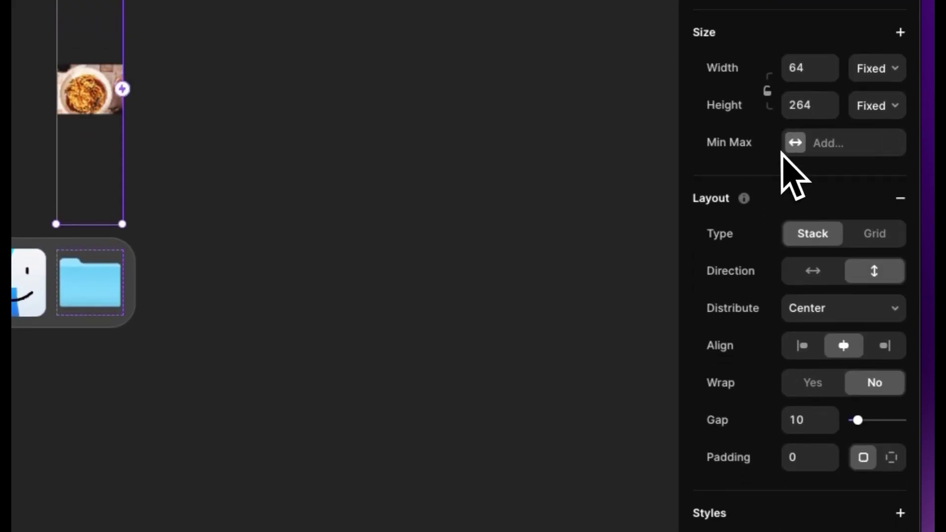
click(876, 315)
click(849, 326)
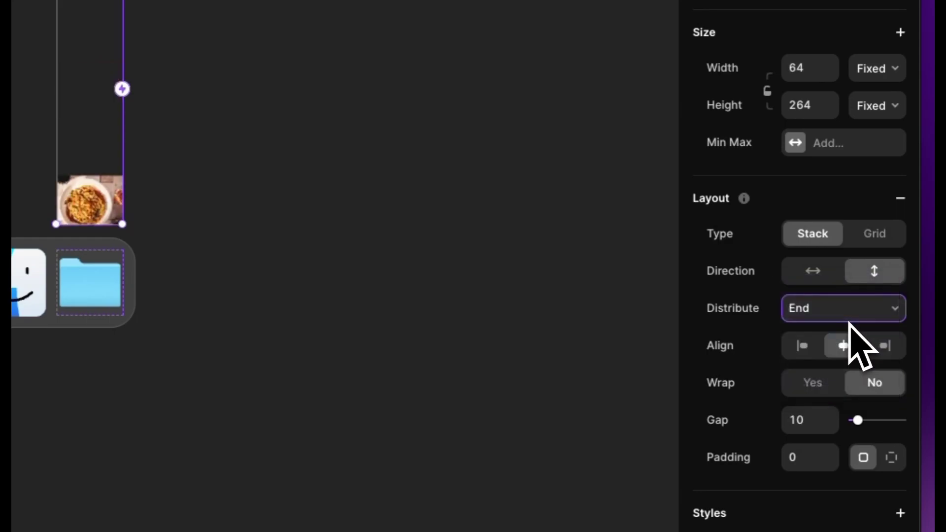
scroll(788, 402, down, 5)
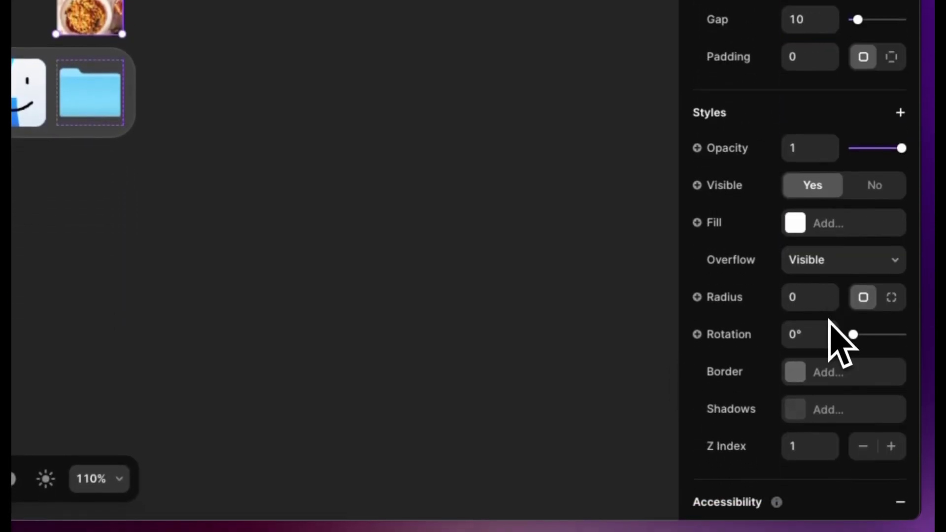
Step: Raise the opacity of the photo Item's Tooltip inside Fan Wrapper in the Default variant and check it in Folder - Open
click(385, 475)
scroll(394, 380, left, 5)
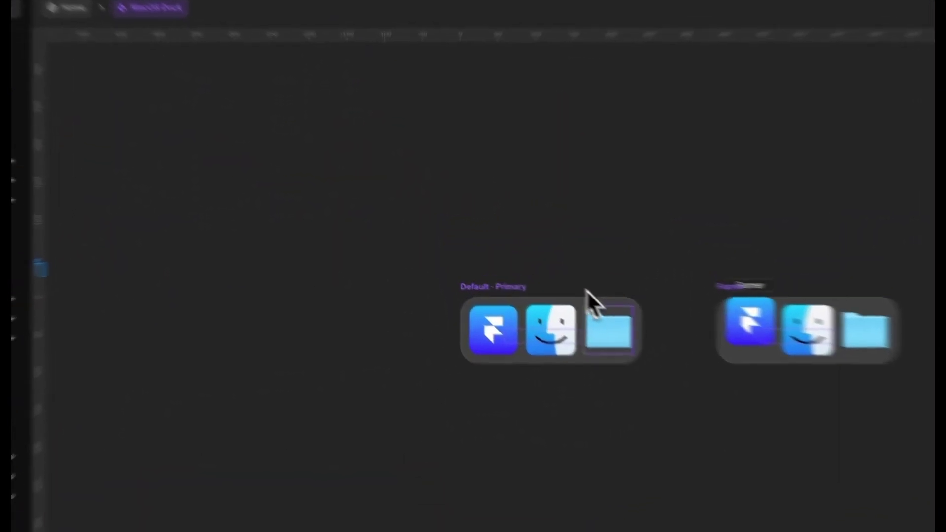
click(540, 296)
click(15, 168)
click(15, 299)
click(20, 326)
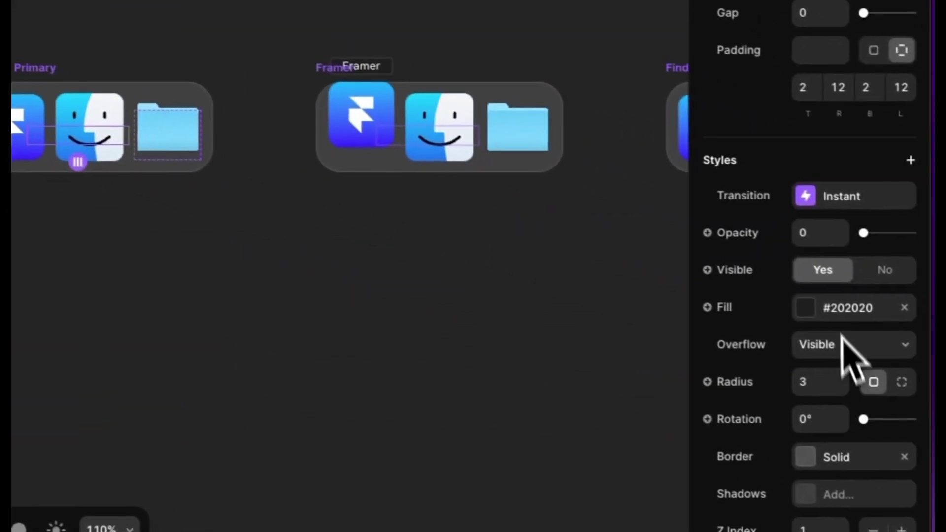
scroll(848, 340, down, 3)
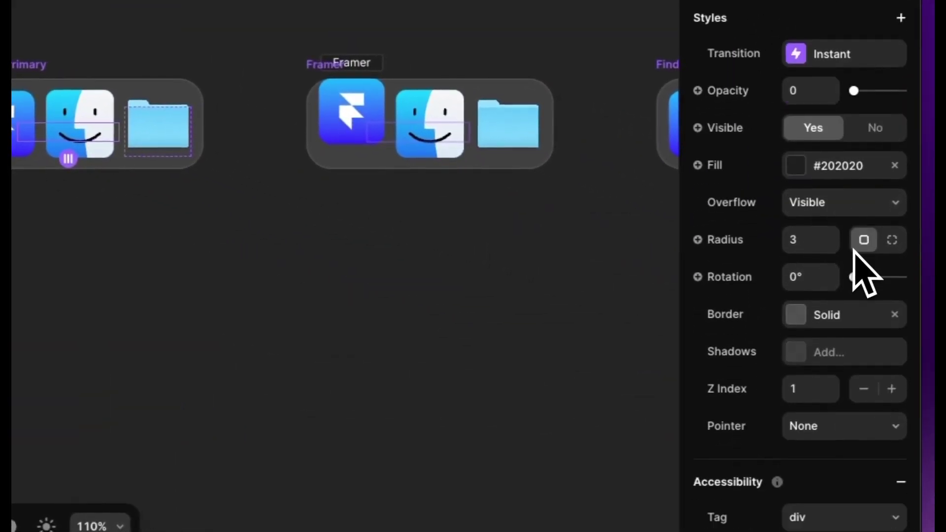
drag(852, 91, 865, 91)
click(377, 356)
scroll(306, 370, right, 10)
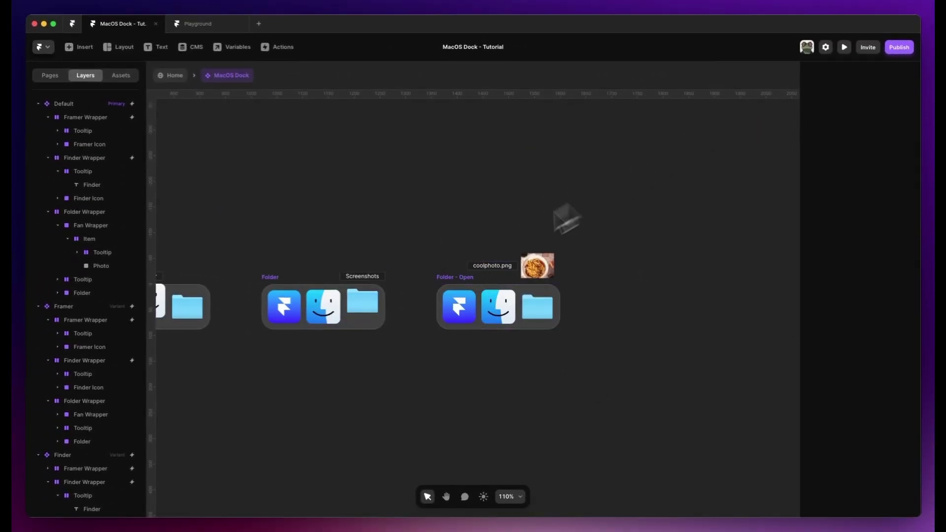
click(474, 268)
click(424, 253)
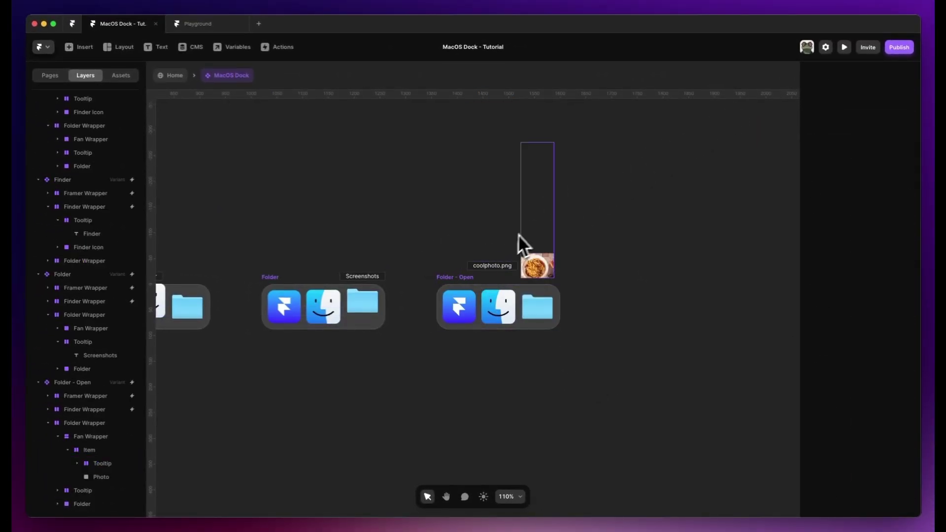
Step: Add a Mouse Enter interaction to Folder Wrapper in the Default variant that sets the Folder variant
scroll(415, 240, left, 4)
scroll(374, 310, left, 10)
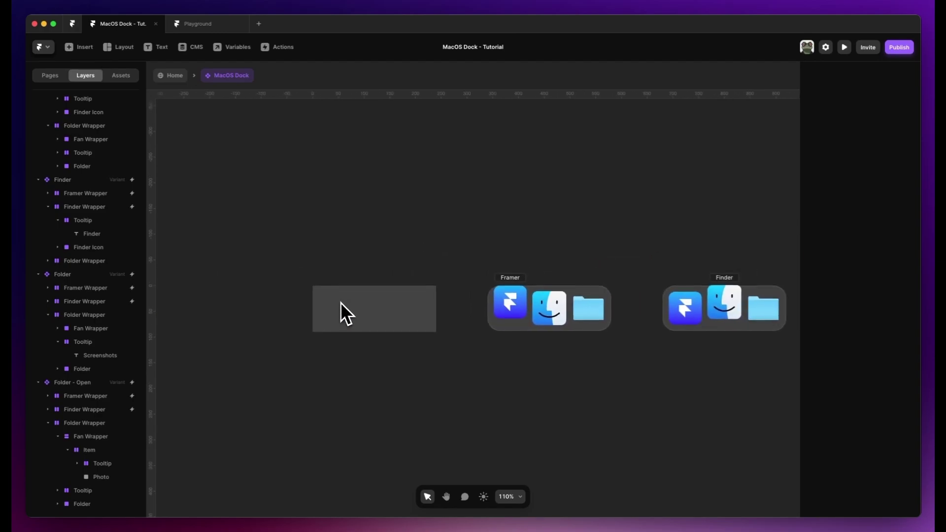
click(400, 309)
click(58, 213)
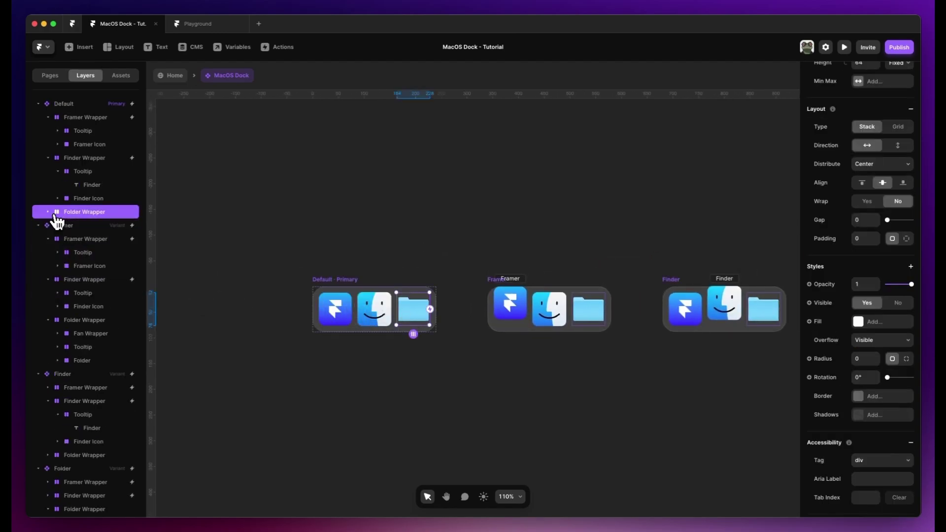
scroll(867, 99, up, 3)
click(911, 100)
click(880, 115)
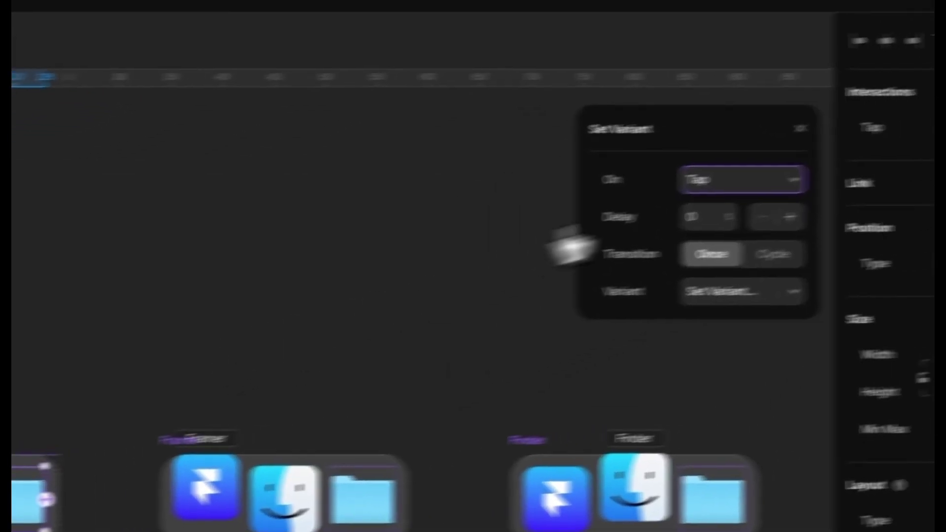
click(586, 197)
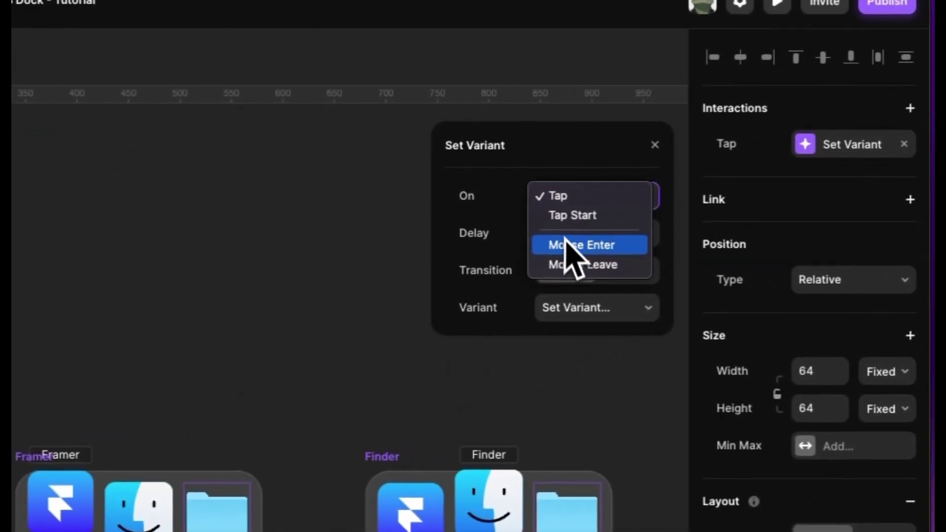
click(566, 241)
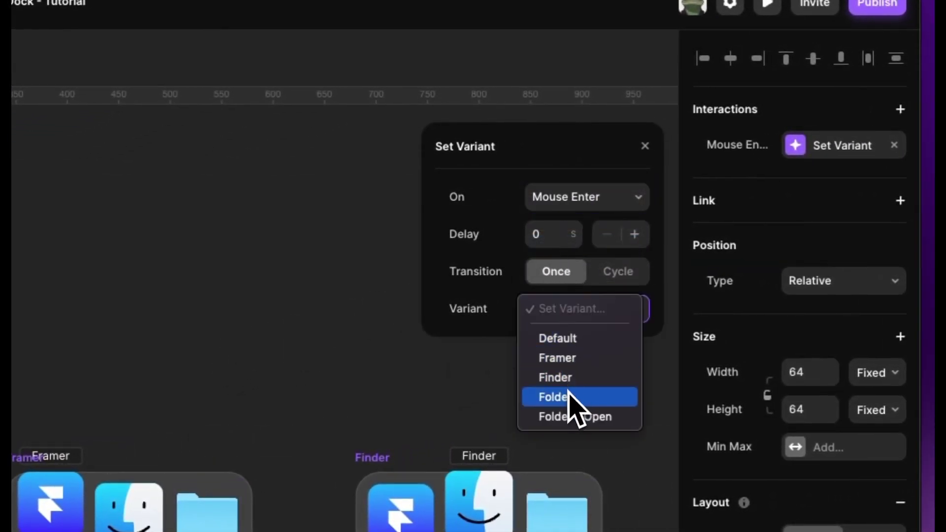
click(570, 397)
Step: Add a Tap interaction to the same Folder Wrapper that sets the Folder - Open variant
click(900, 109)
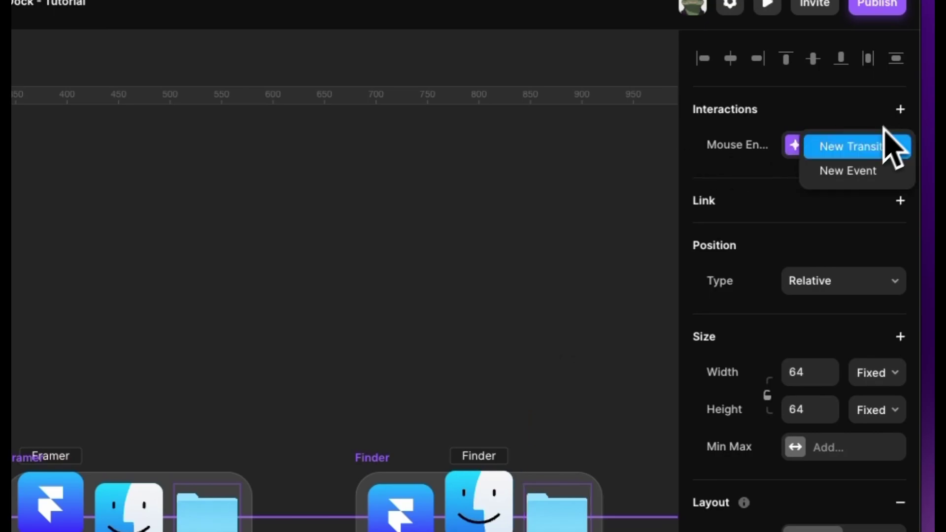
click(872, 147)
click(870, 148)
click(586, 198)
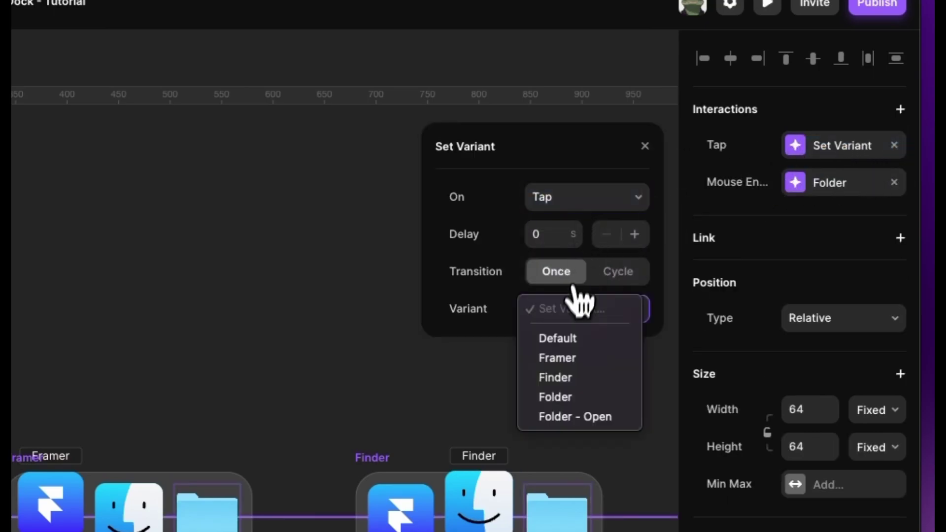
click(579, 417)
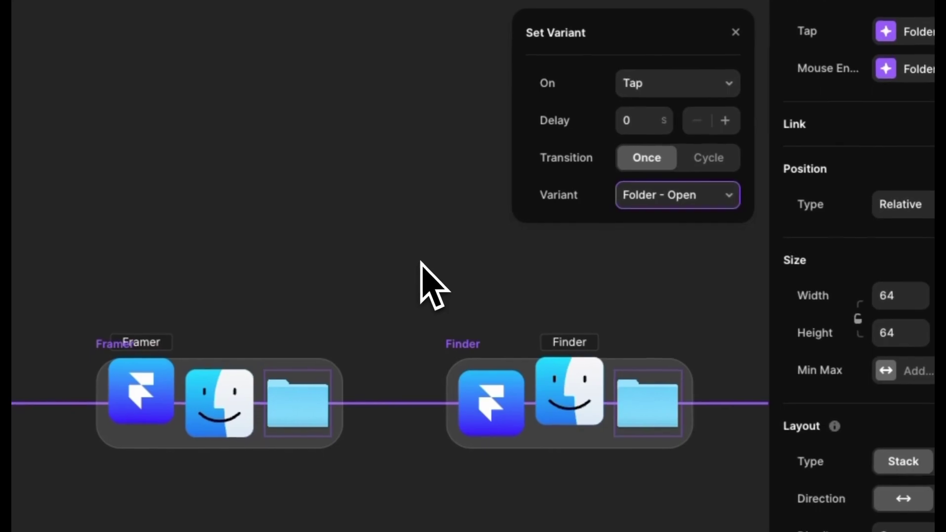
Step: Remove the Mouse Leave interaction from the Folder - Open variant
click(323, 402)
scroll(605, 239, right, 2)
click(465, 265)
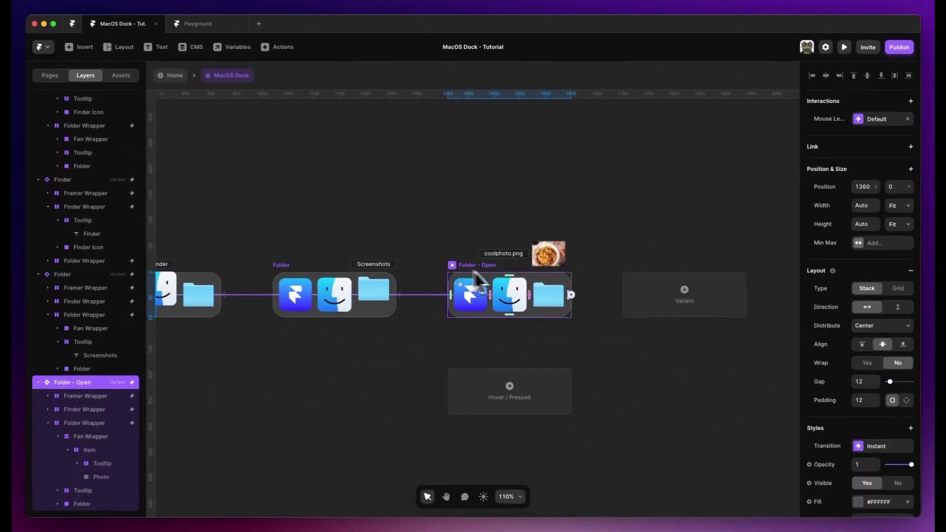
scroll(476, 269, right, 1)
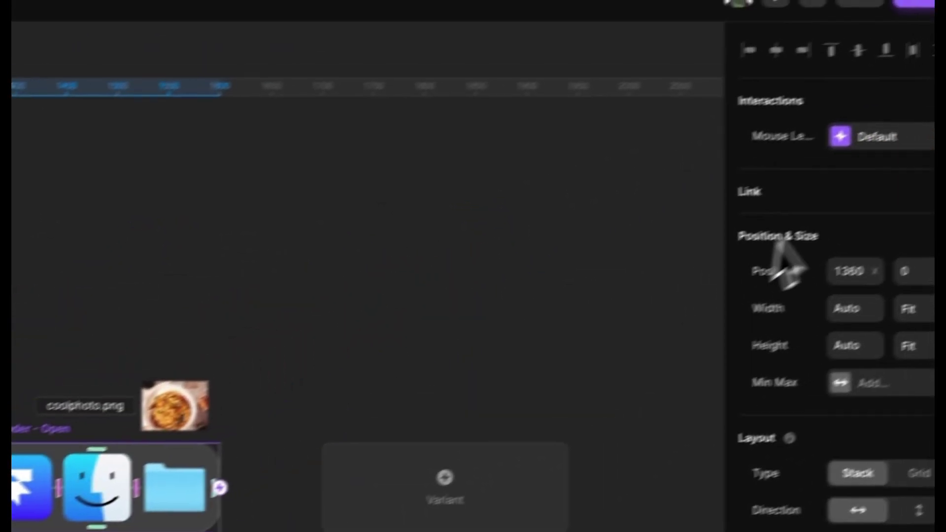
click(907, 119)
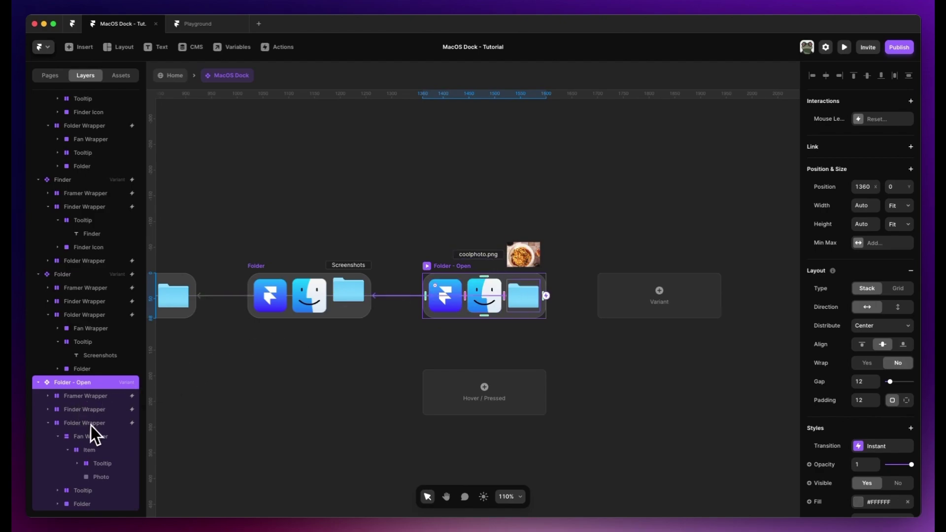
Step: Remove the Mouse Enter interaction from Folder Wrapper in the Folder - Open variant
click(62, 424)
click(66, 315)
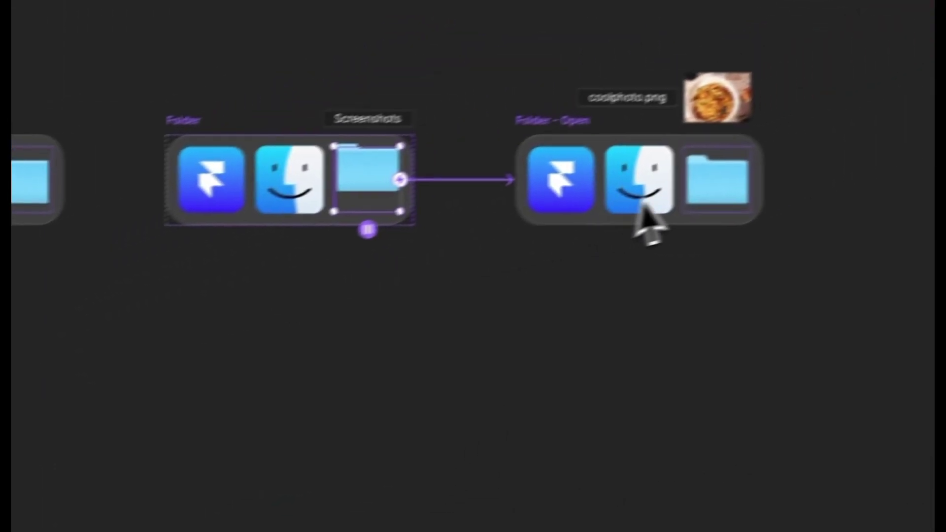
click(710, 183)
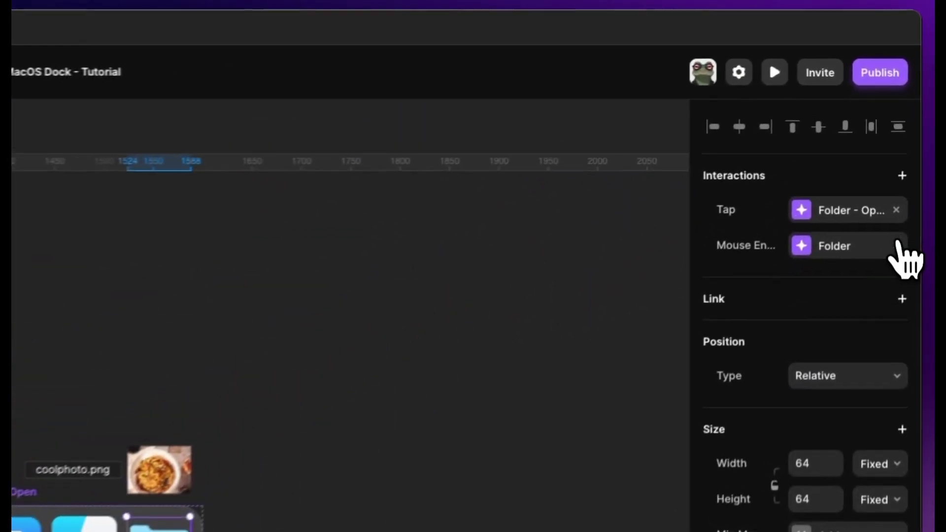
click(927, 133)
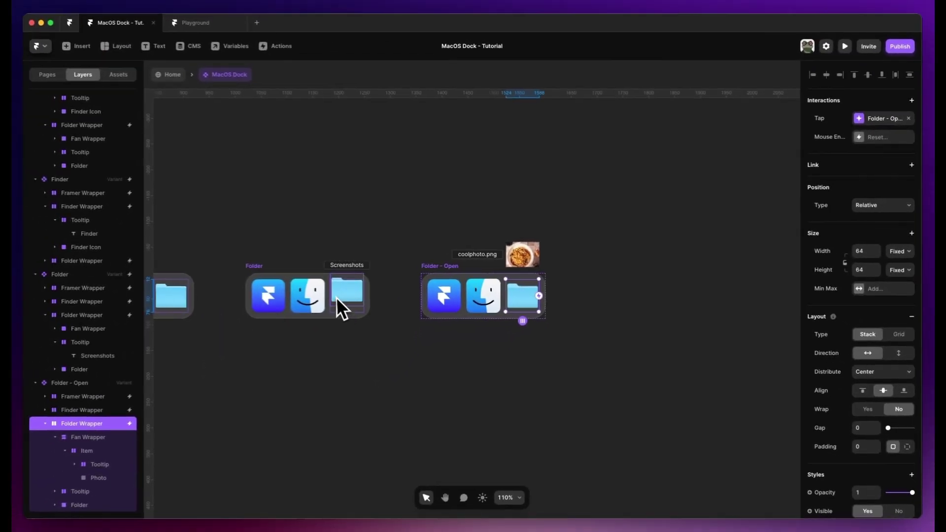
Step: Change the target variant of the Tap interaction on Folder Wrapper in the Folder - Open variant
click(356, 327)
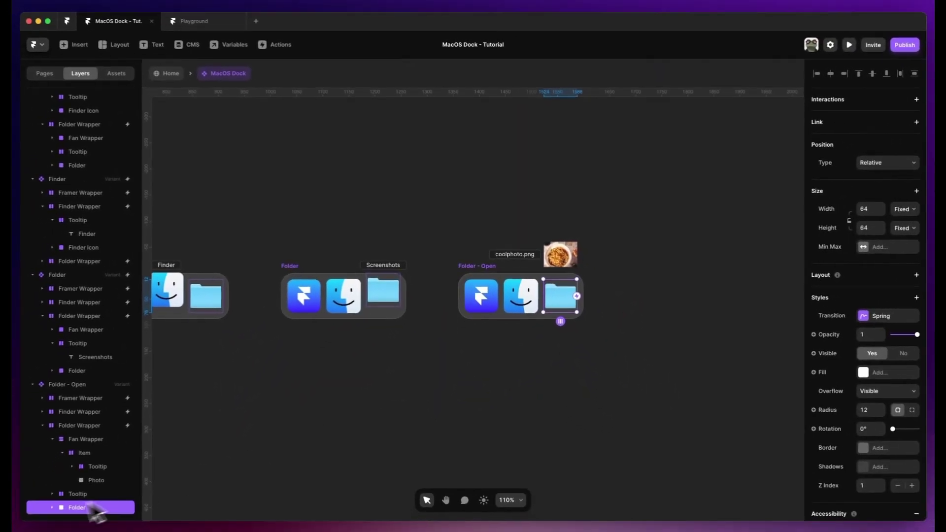
click(81, 436)
click(81, 428)
click(875, 117)
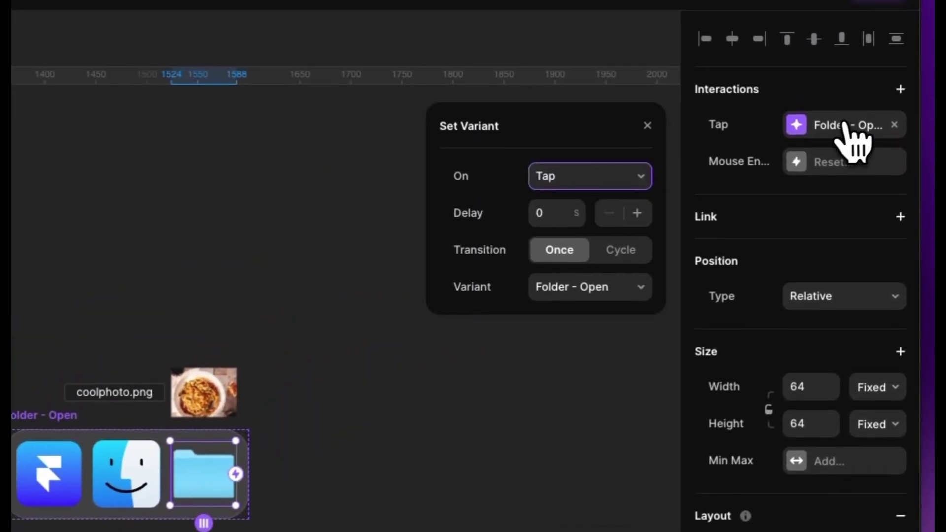
click(579, 292)
click(507, 391)
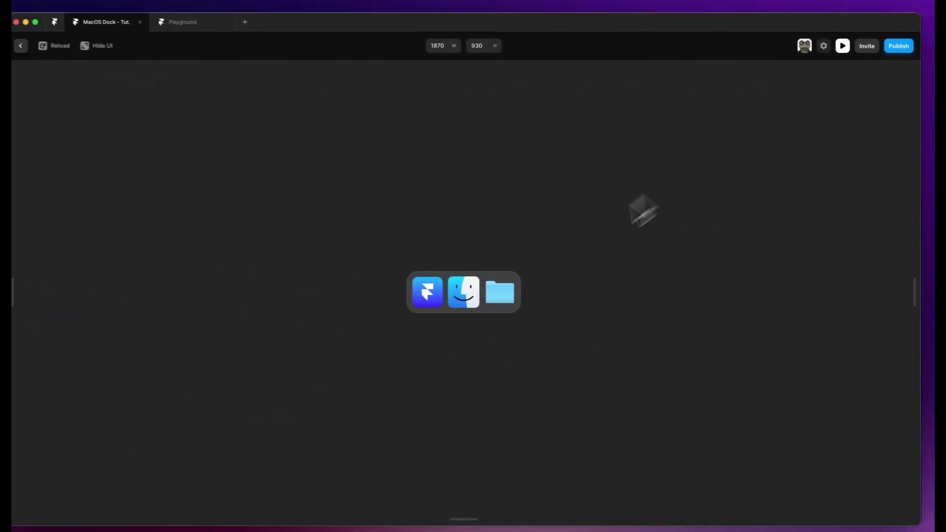
Step: Test opening and closing the photo fan from the dock's folder icon in the preview
click(498, 294)
click(499, 293)
click(493, 293)
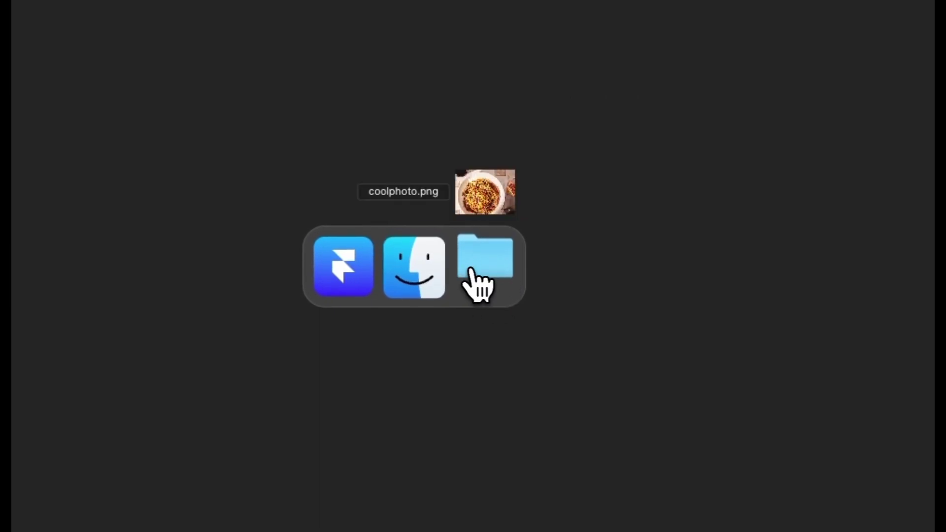
click(488, 286)
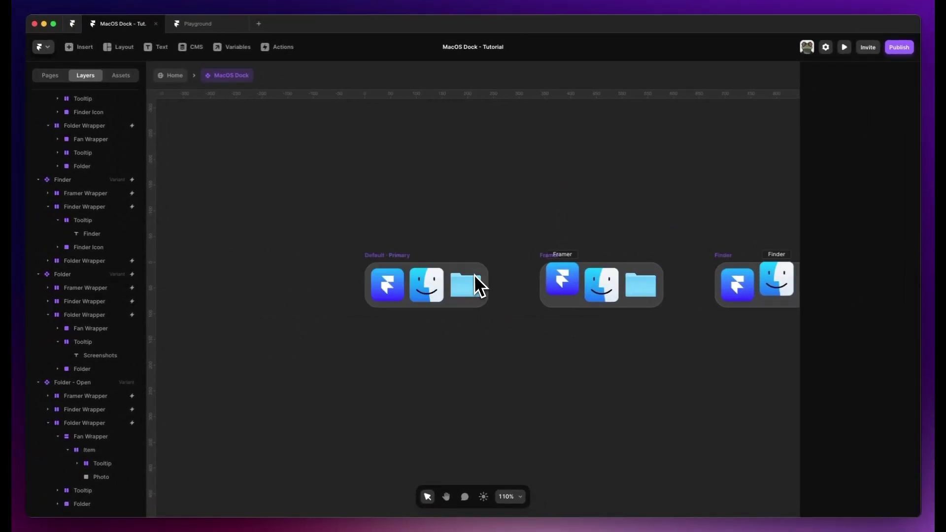
Step: Give Fan Wrapper in the Default variant a Spring transition with damping 30 and mass 2
click(481, 262)
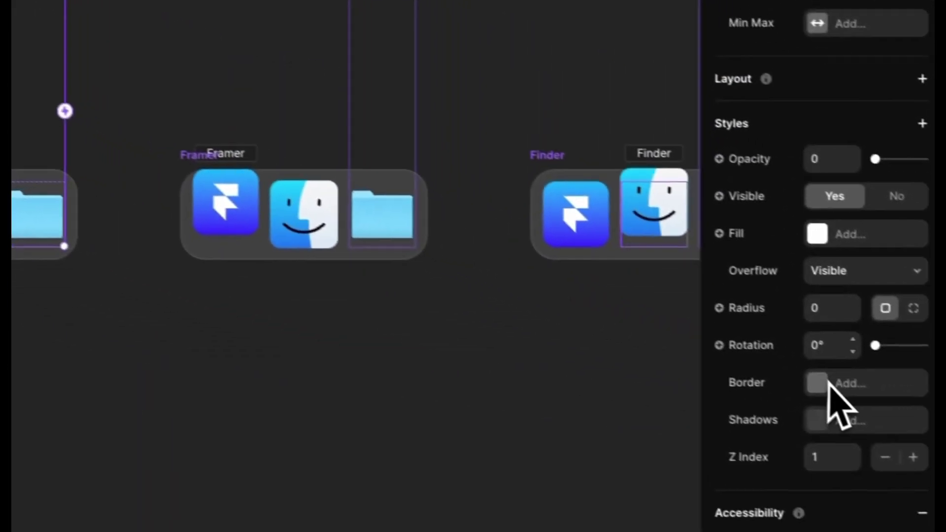
click(902, 114)
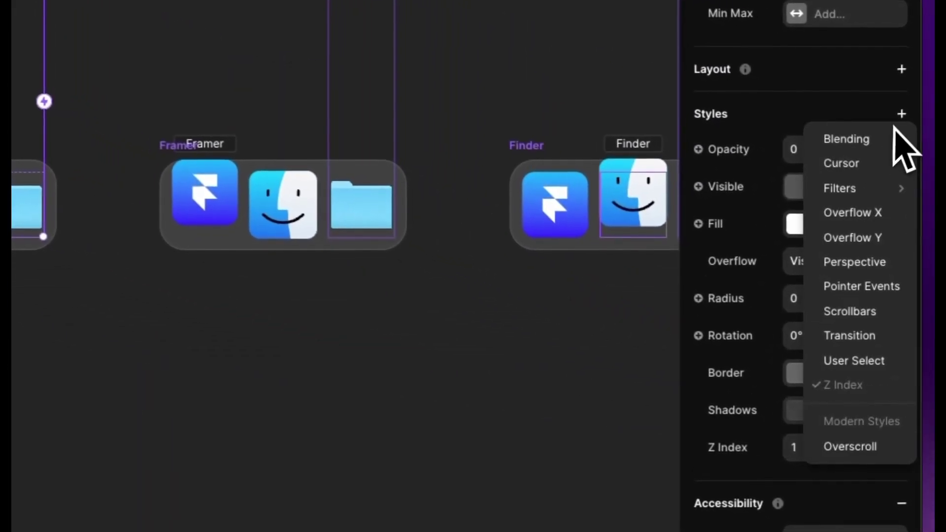
click(858, 335)
click(794, 150)
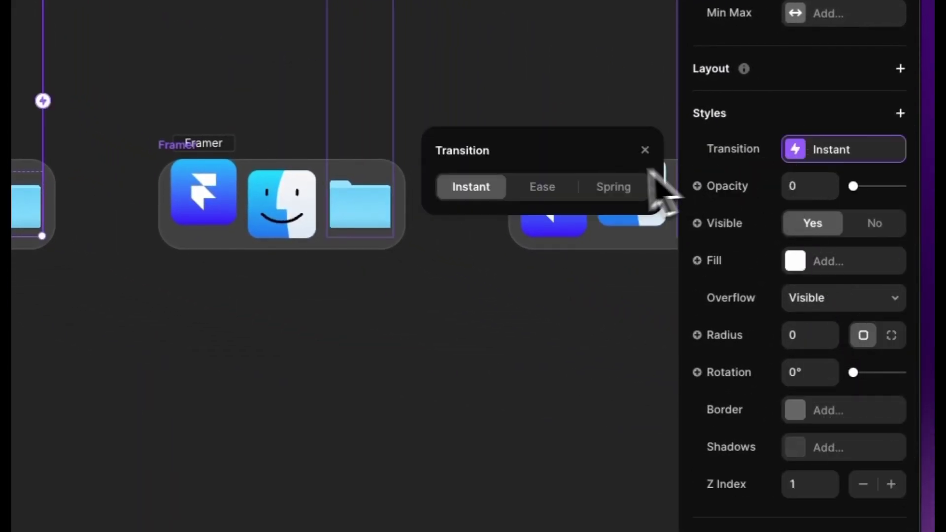
click(613, 187)
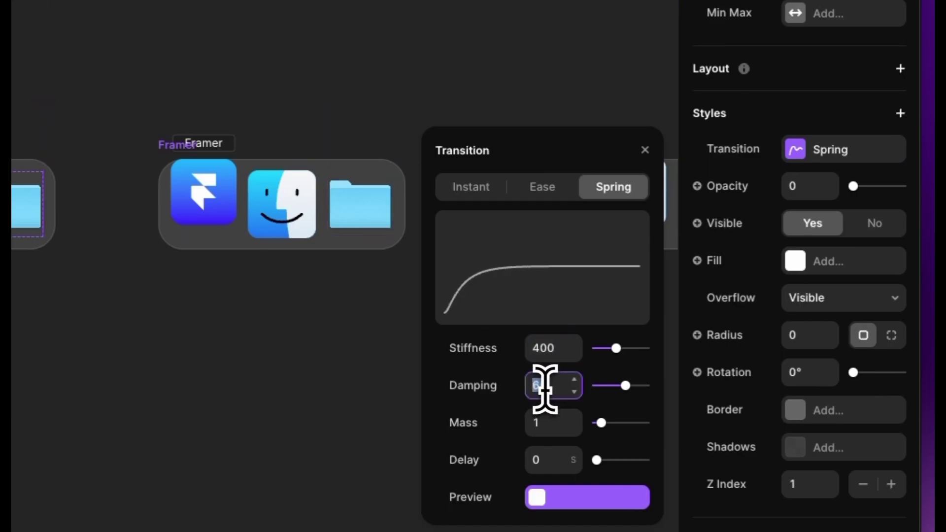
key(Return)
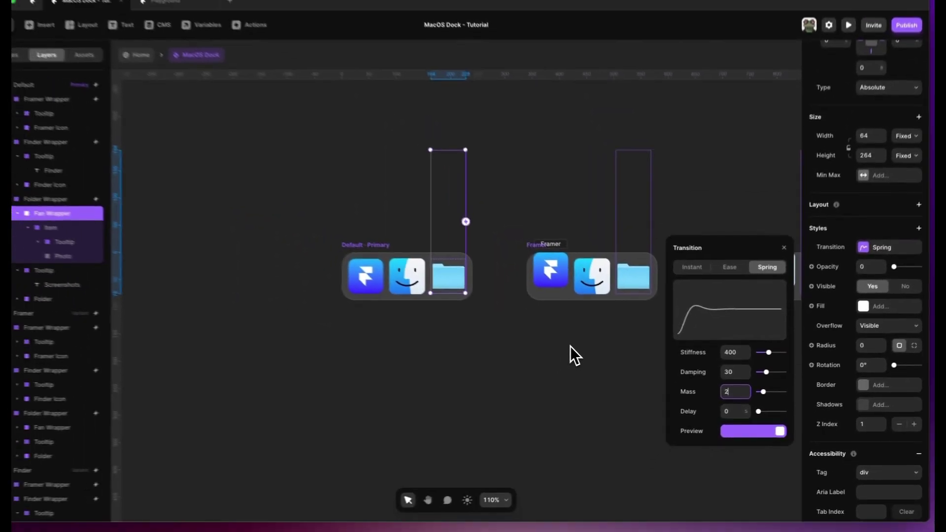
click(242, 331)
Step: Preview the dock to check the folder icon's hover and fan animation
scroll(247, 328, right, 2)
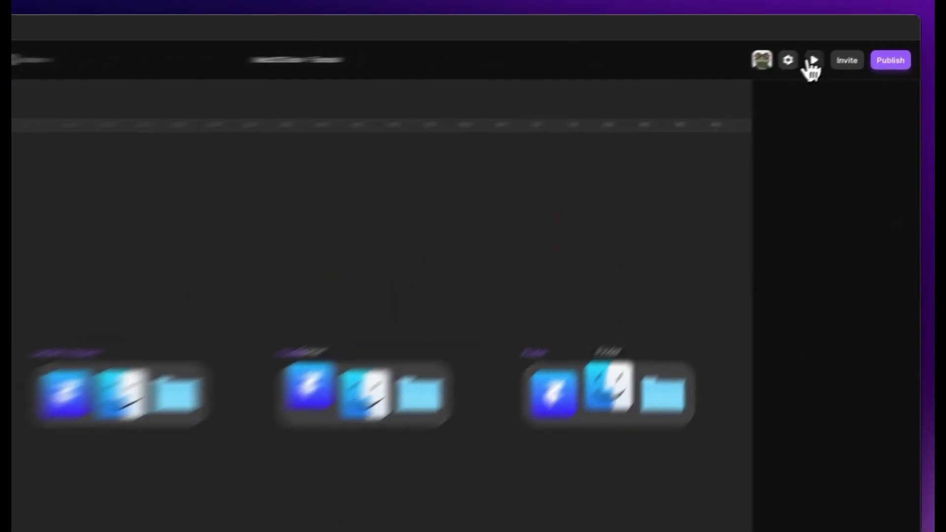
click(845, 46)
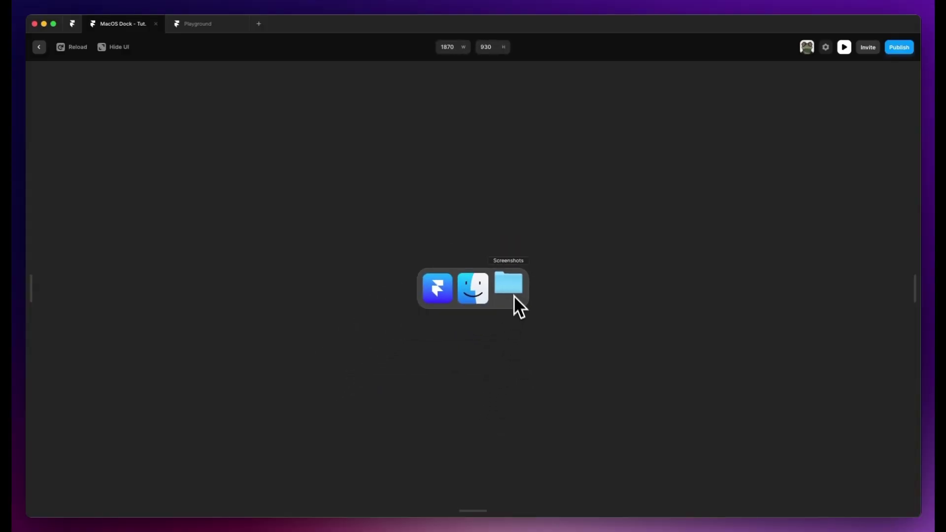
key(Escape)
Step: Examine Fan Wrapper's properties in the Default variant and test the folder icon again in the preview
click(354, 286)
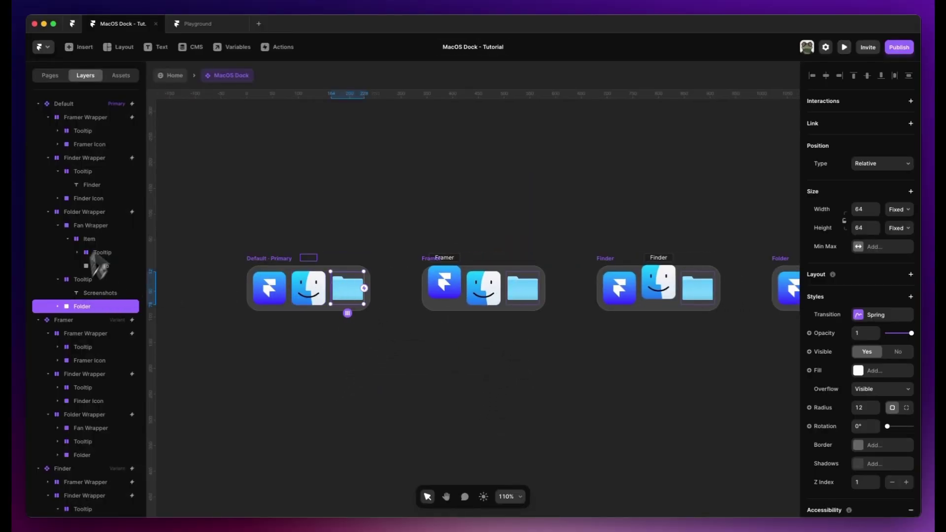
click(330, 251)
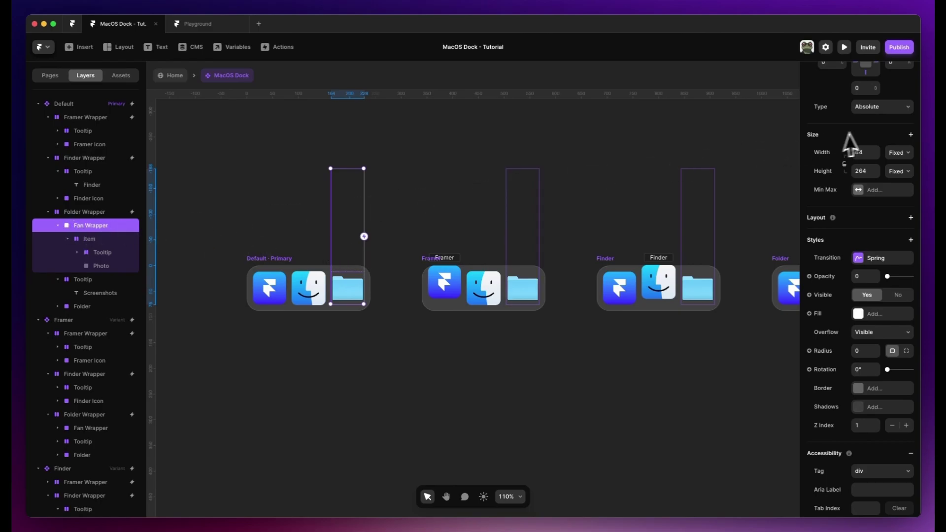
scroll(852, 150, up, 3)
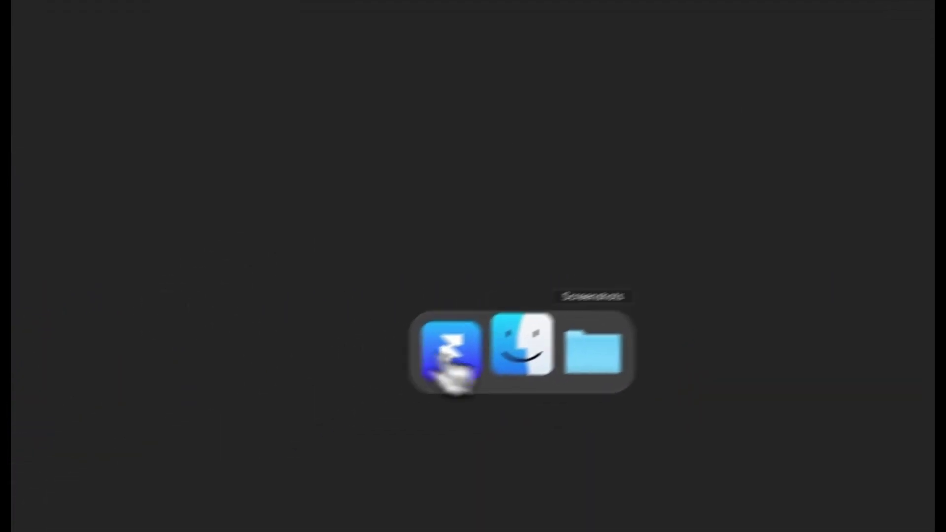
click(589, 364)
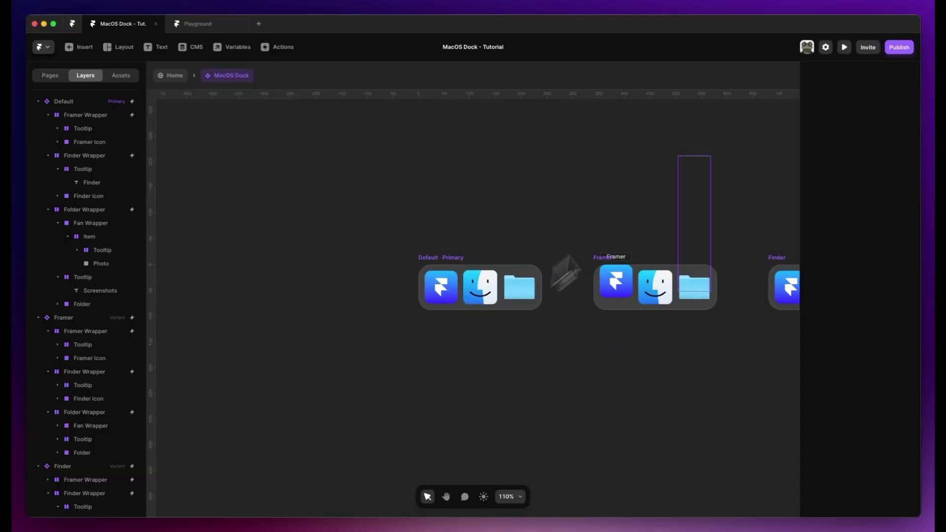
Step: Add a Pointer Events style to Fan Wrapper in the Default variant
click(844, 47)
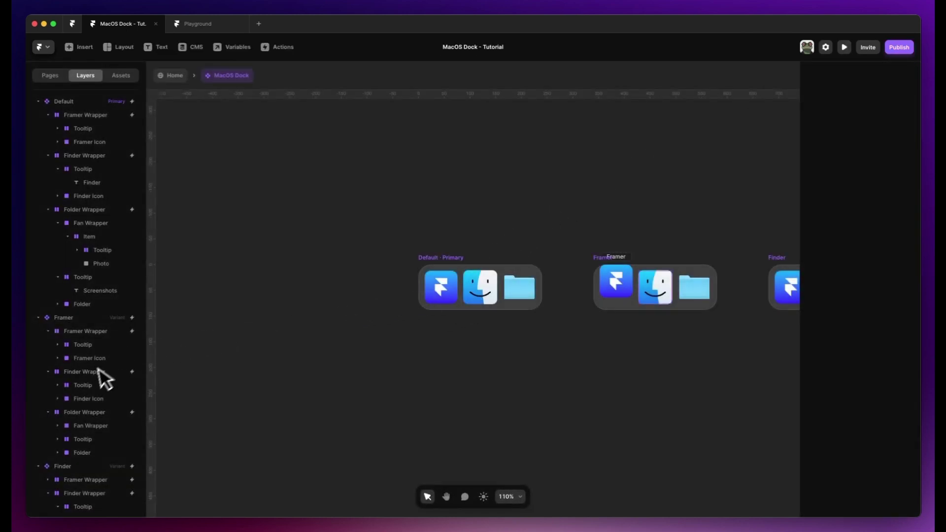
scroll(93, 365, down, 2)
click(79, 257)
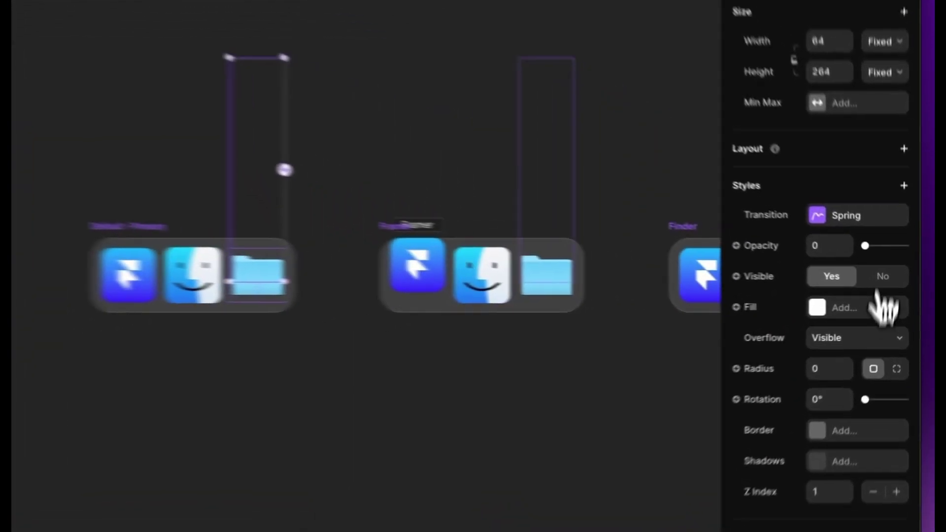
click(903, 186)
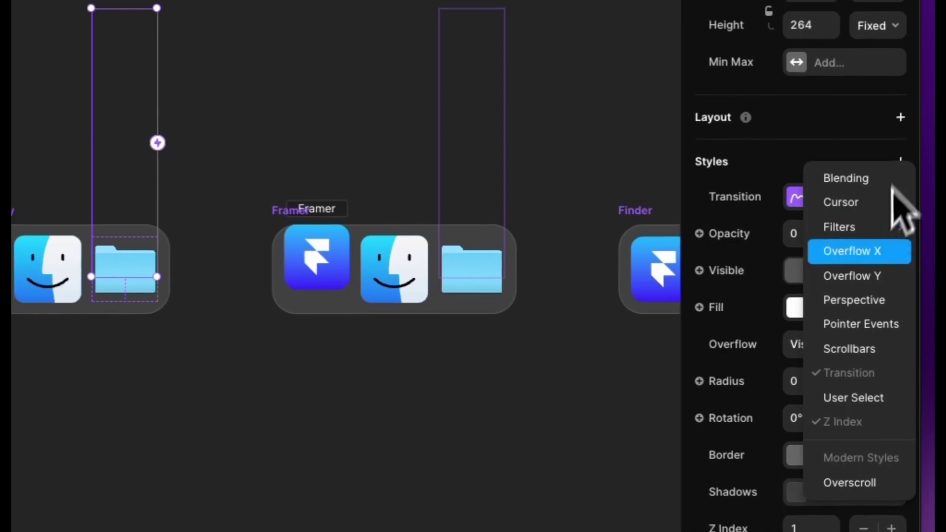
click(867, 325)
scroll(867, 326, up, 3)
click(566, 415)
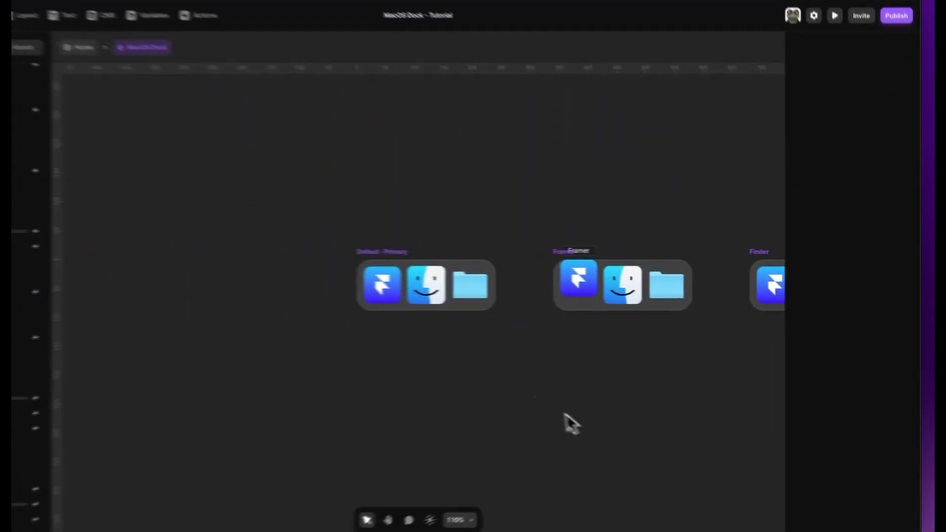
Step: Give the fan item's Photo in the Default variant a solid #FFFFFF border with a width of 2
scroll(576, 394, right, 10)
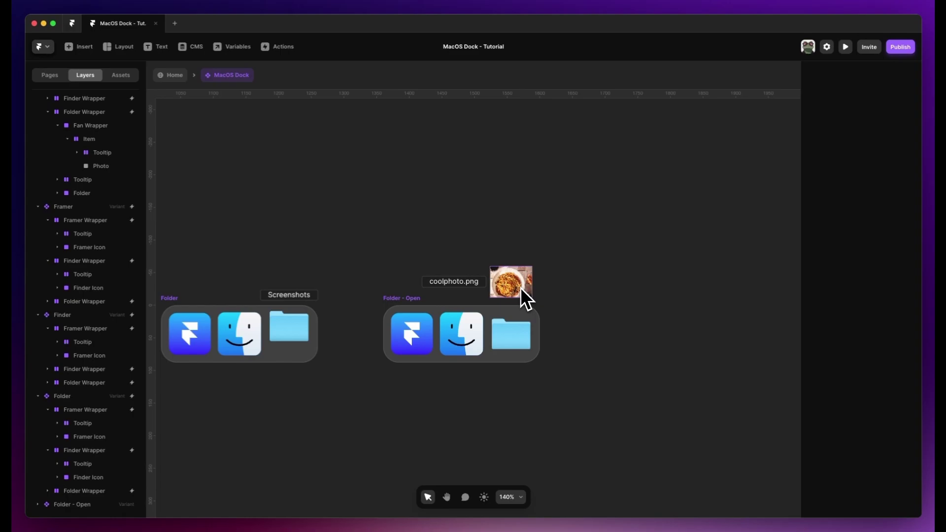
click(522, 289)
click(429, 260)
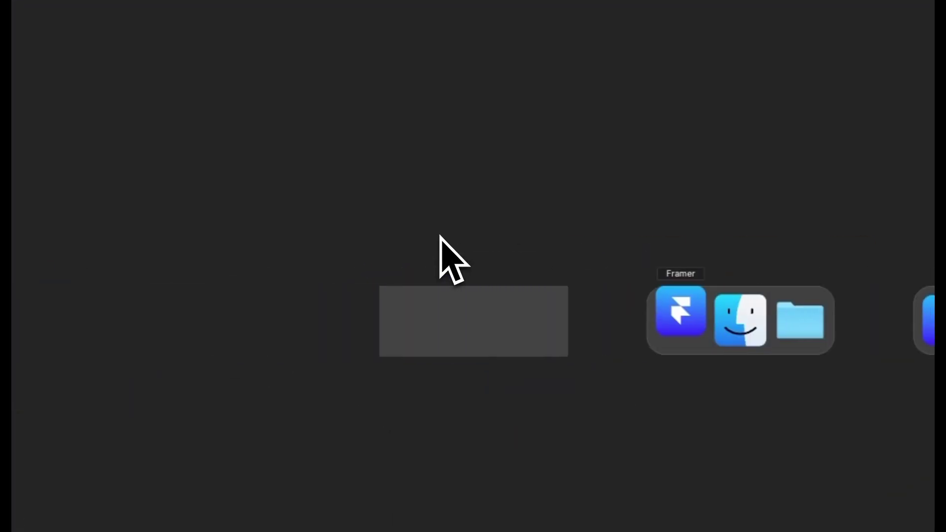
click(479, 276)
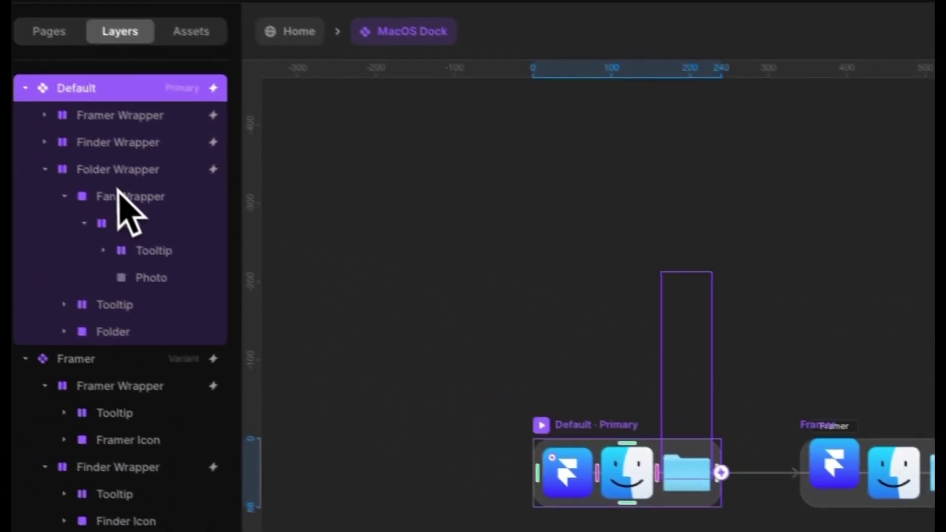
click(159, 262)
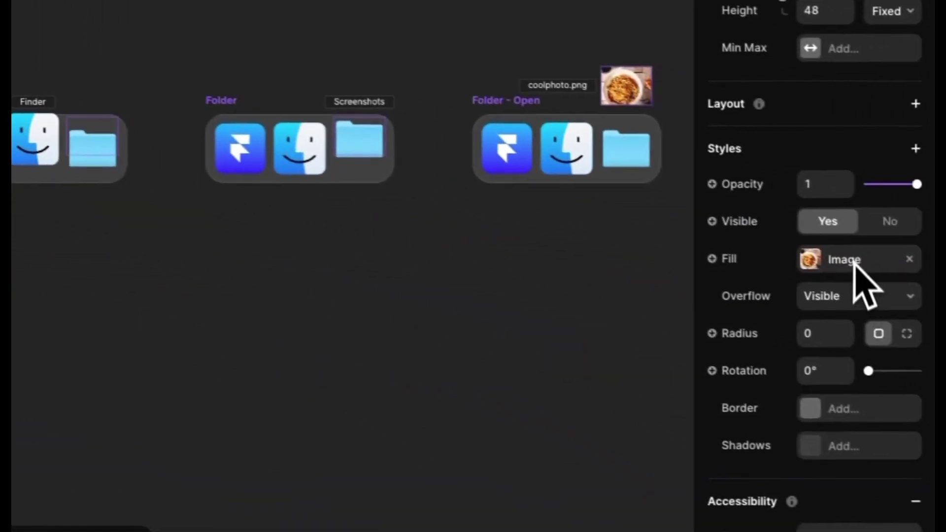
click(833, 409)
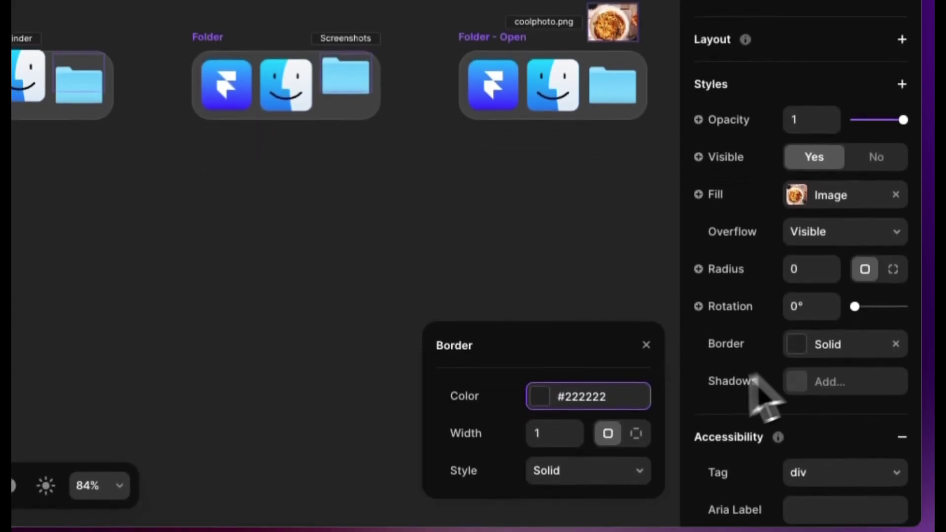
click(539, 397)
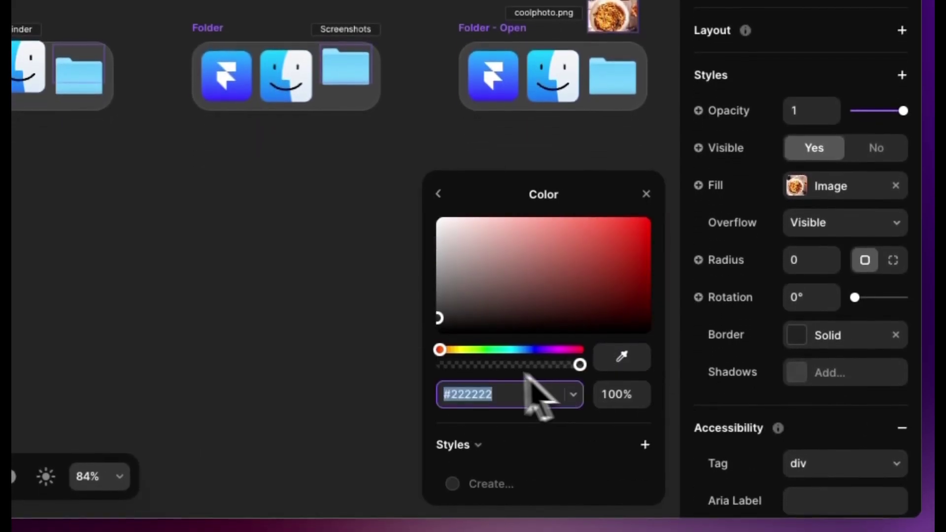
text(fff)
key(Return)
click(437, 203)
click(552, 293)
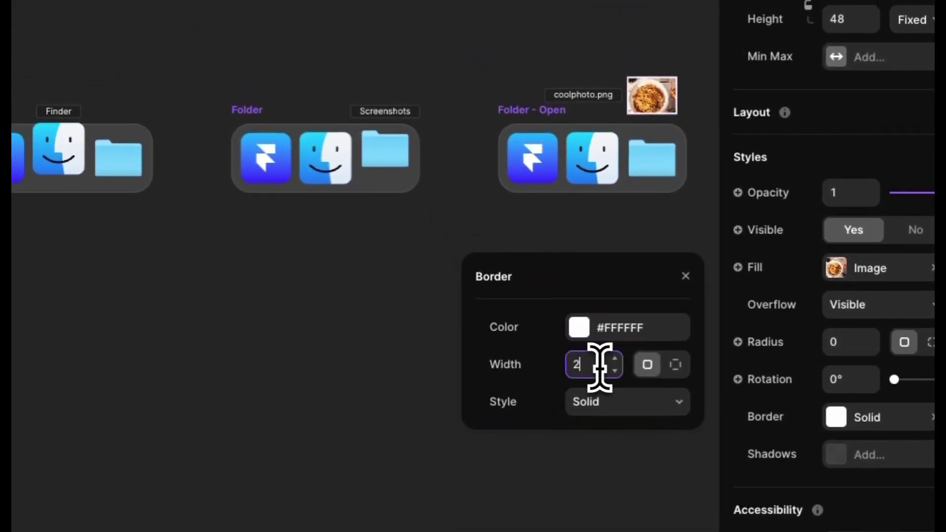
scroll(482, 248, right, 5)
scroll(386, 103, up, 10)
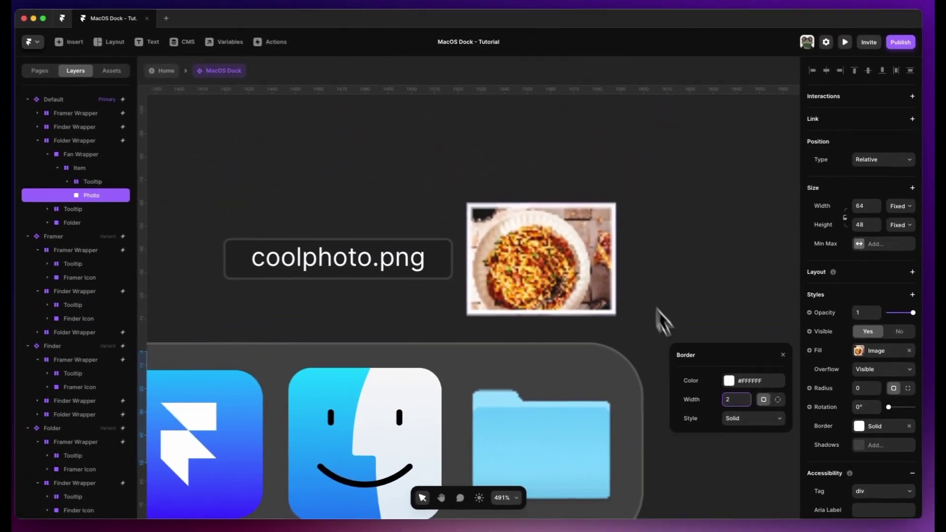
click(784, 356)
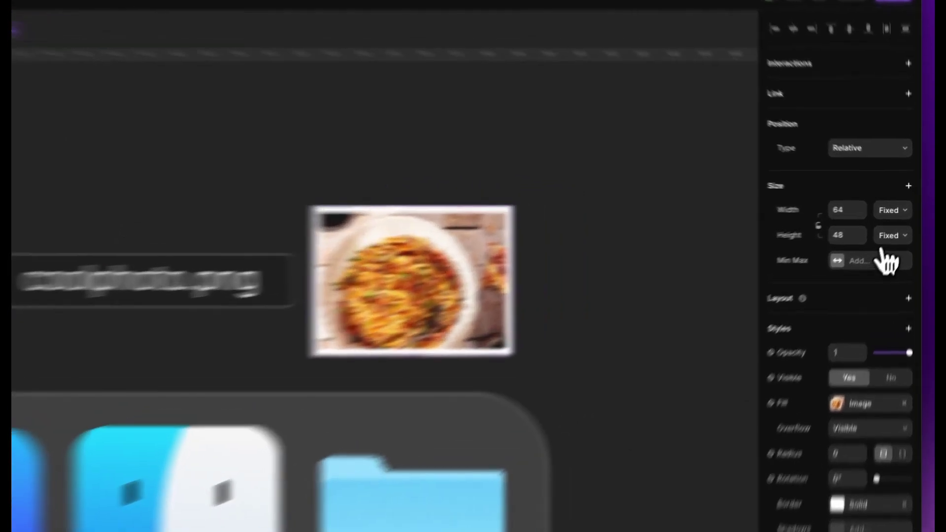
Step: Make the Photo's height follow its item instead of staying fixed, and duplicate the Item inside Fan Wrapper in the Default variant
click(900, 228)
click(876, 288)
scroll(295, 327, down, 10)
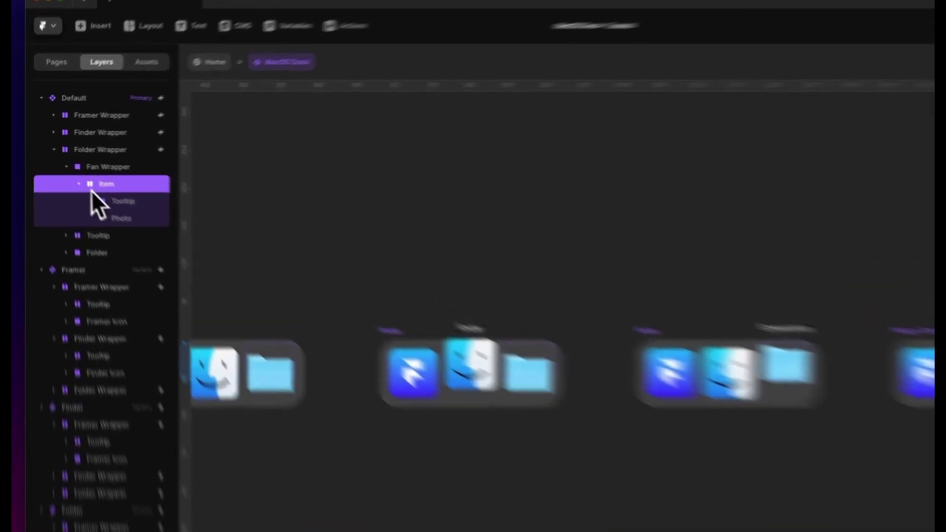
click(72, 171)
key(super+d)
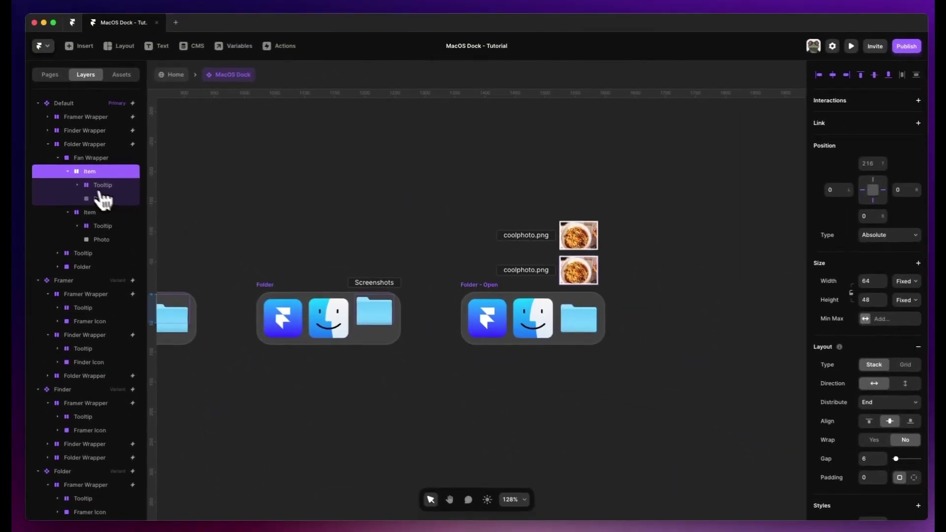
Step: Label one fan item's tooltip cats.png and replace its photo with an image from an Unsplash search for cats
click(78, 185)
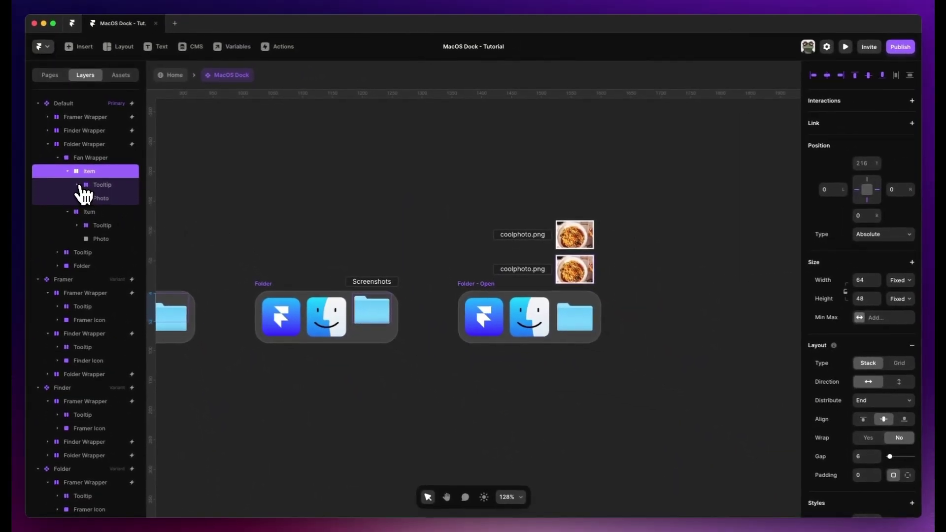
click(99, 198)
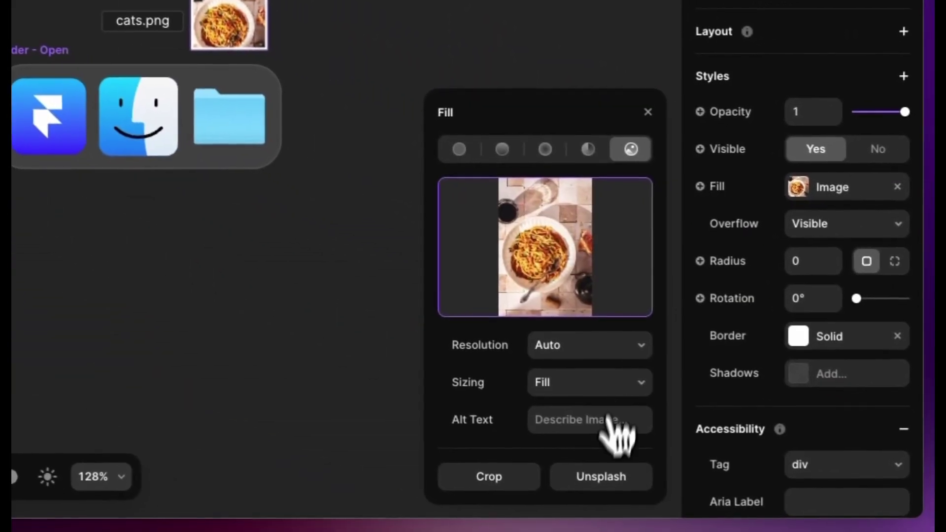
click(604, 476)
text(cats)
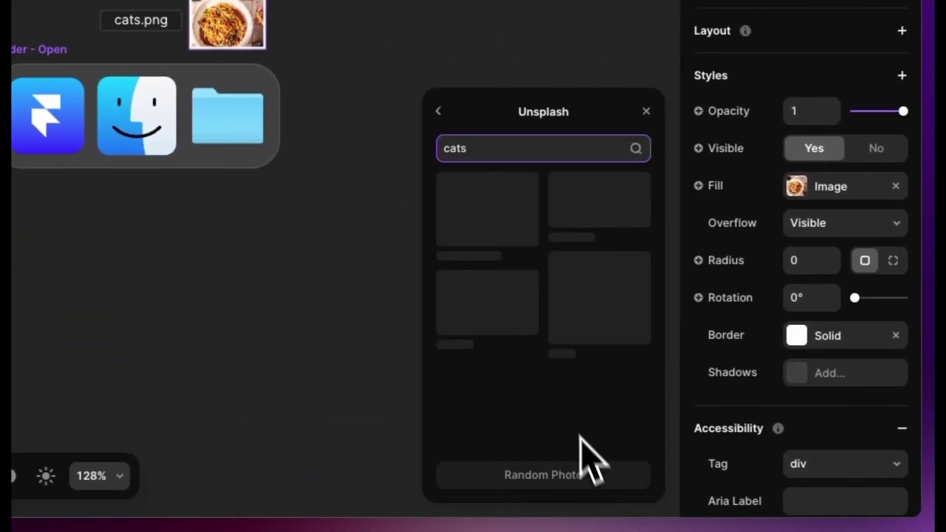
click(611, 330)
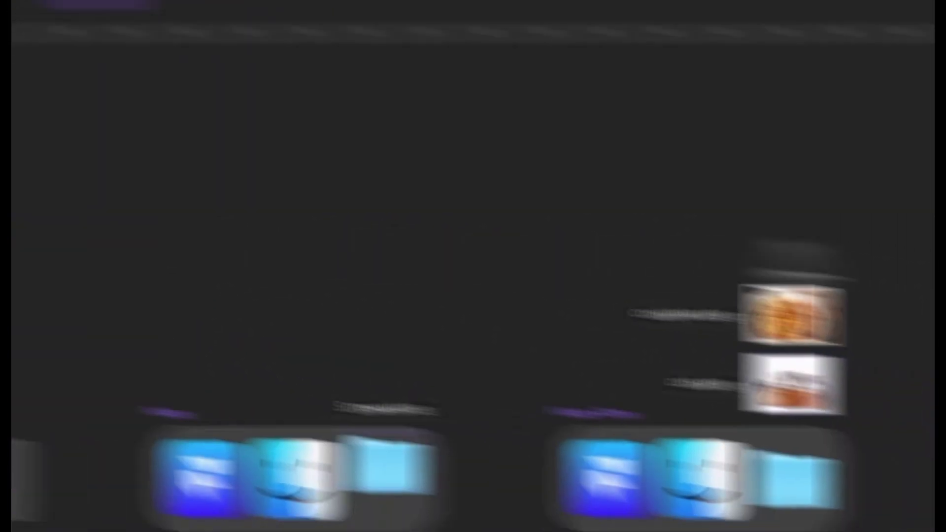
Step: Set the cats.png item's height to 32
click(855, 358)
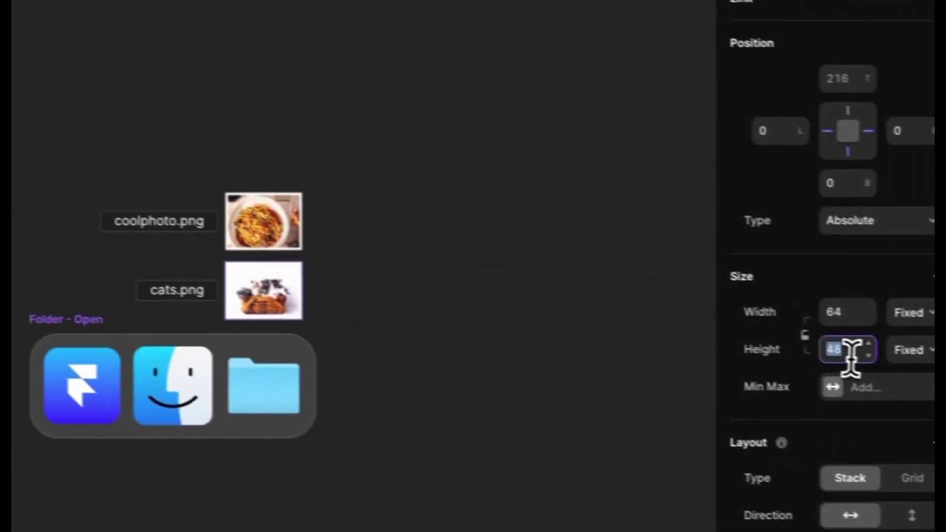
text(32)
click(403, 387)
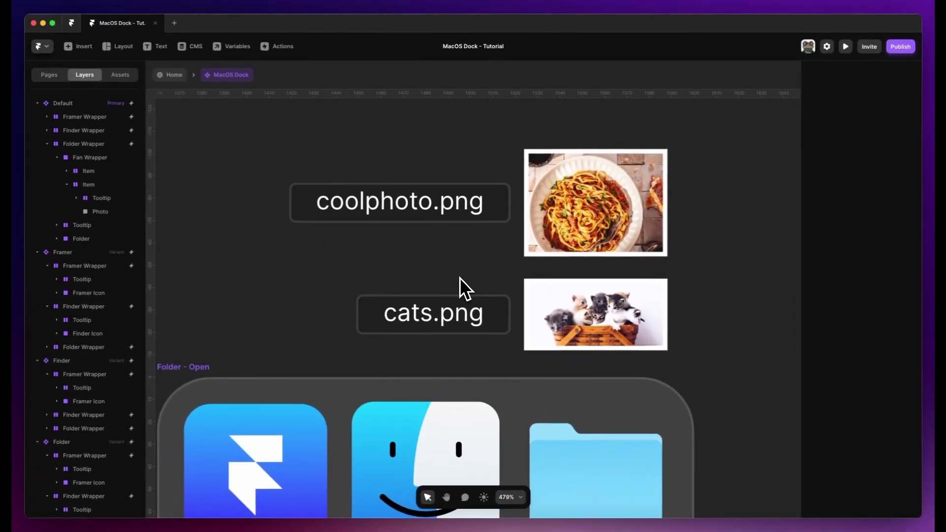
Step: Draw a small frame inside the Default variant's Framer Icon and size it 4 by 4
scroll(460, 278, down, 6)
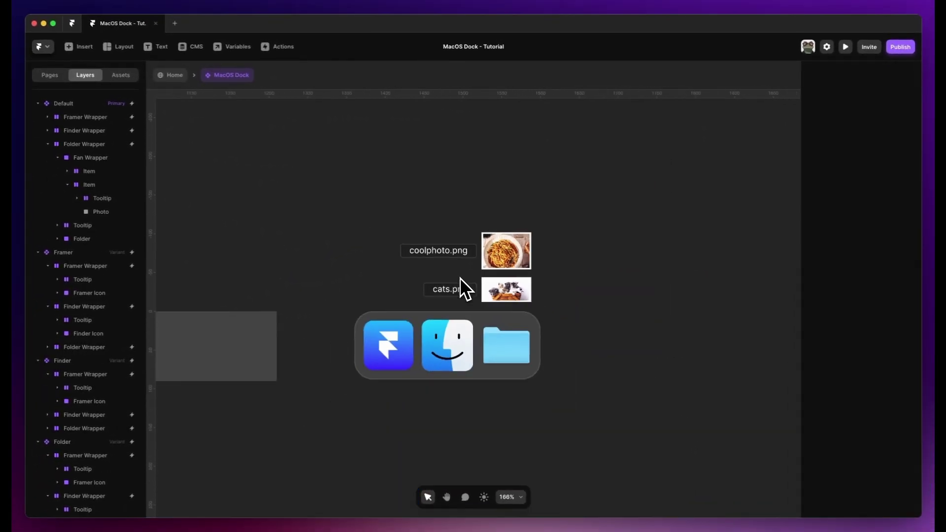
scroll(460, 278, down, 3)
scroll(459, 278, left, 7)
scroll(459, 277, left, 5)
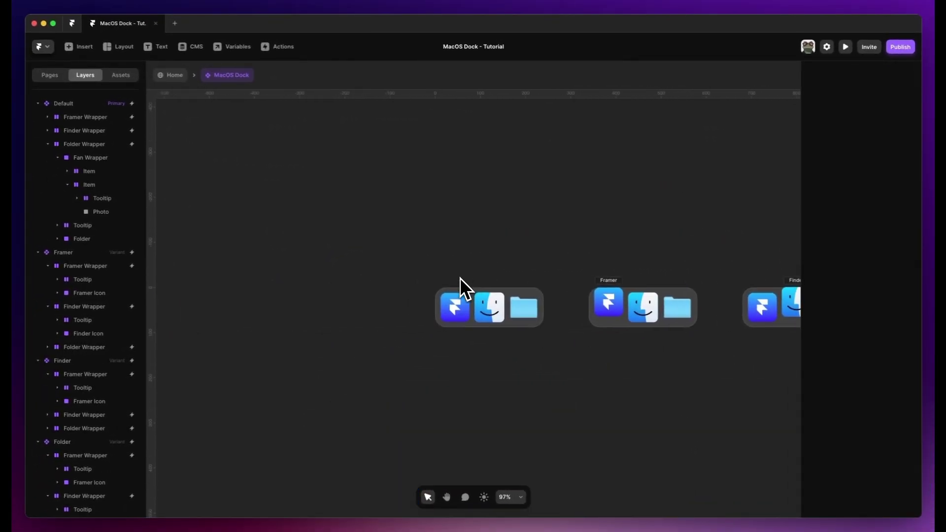
click(454, 308)
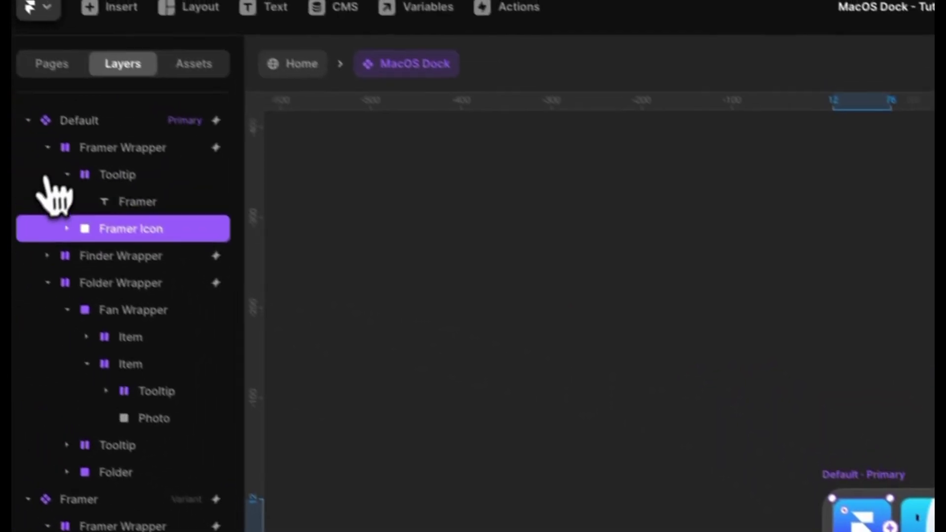
click(49, 149)
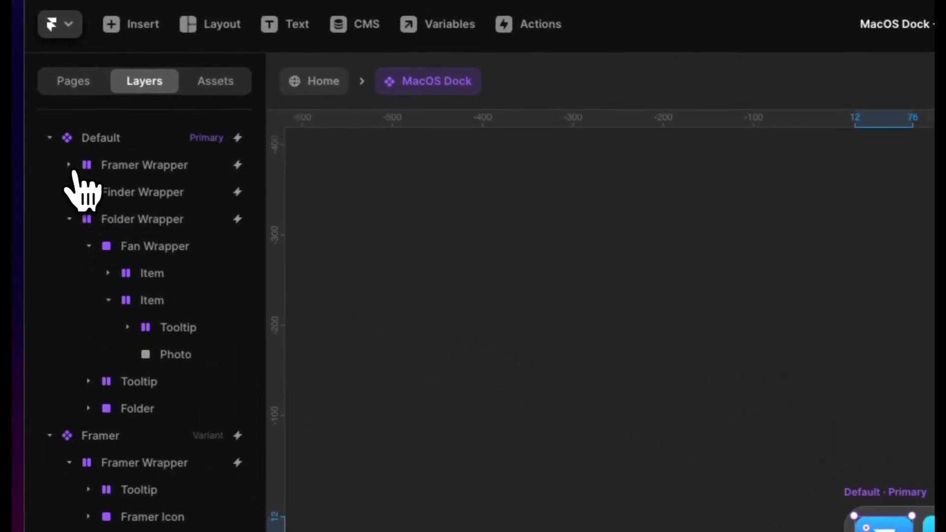
click(48, 148)
scroll(597, 374, up, 4)
key(f)
drag(606, 181, 627, 207)
click(818, 340)
text(4)
click(807, 376)
text(4)
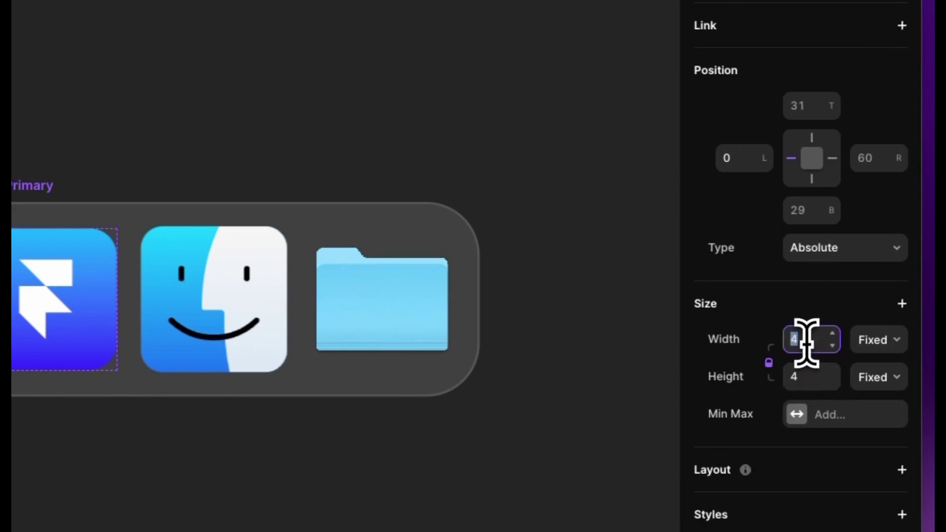
Step: Position the small frame 30 from the Framer Icon's left edge and anchor it just below the icon's bottom edge
click(813, 159)
click(750, 158)
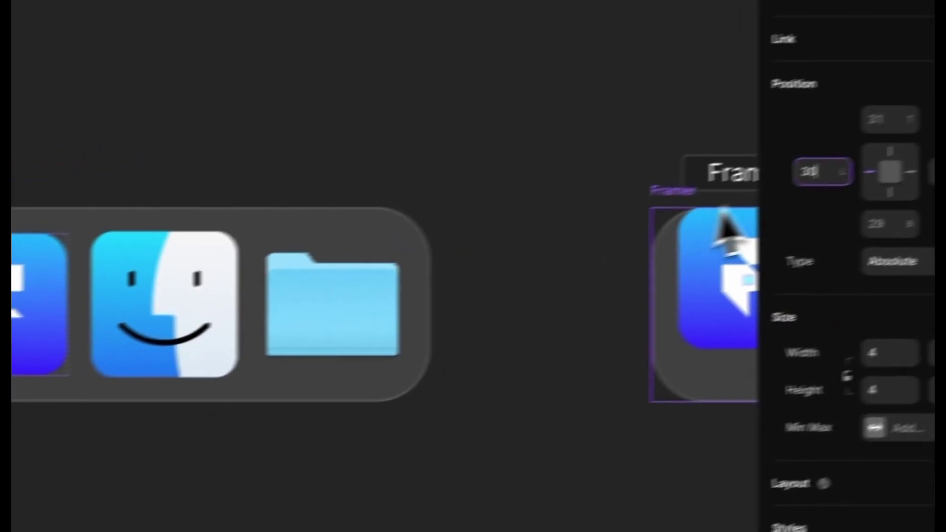
click(811, 172)
click(810, 214)
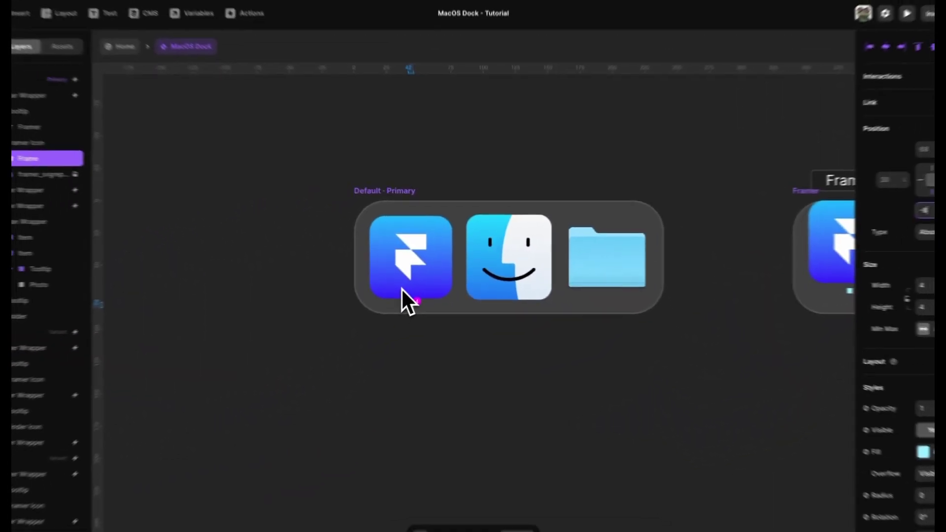
scroll(411, 325, right, 1)
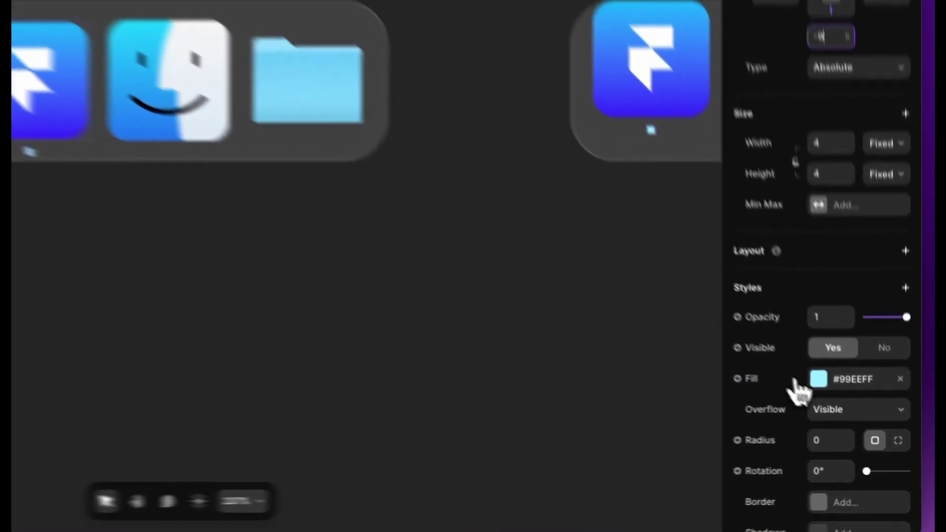
Step: Style the small frame as a faint dot with a #FFFFFF fill, a radius of 999 and reduced opacity
click(863, 425)
drag(748, 406, 739, 411)
drag(557, 331, 440, 244)
scroll(808, 384, down, 2)
click(807, 370)
text(999)
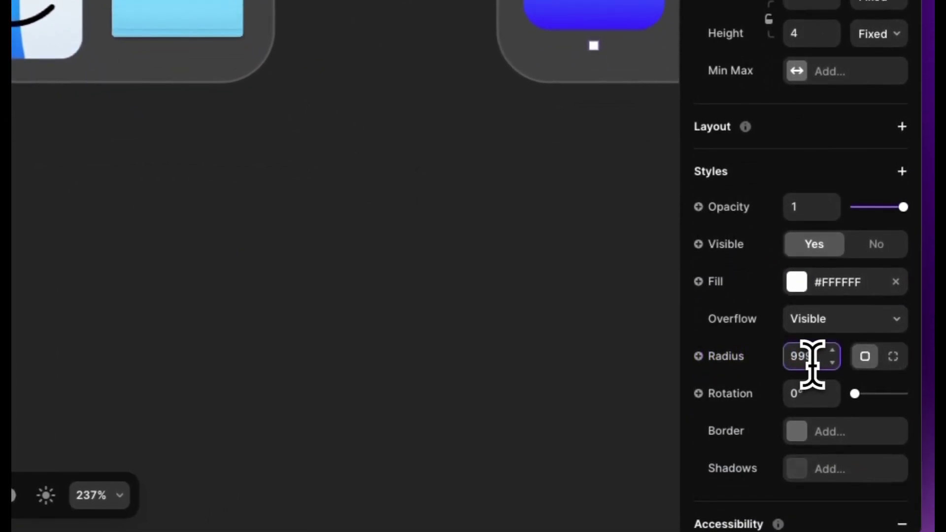
key(Return)
scroll(813, 373, down, 3)
click(834, 139)
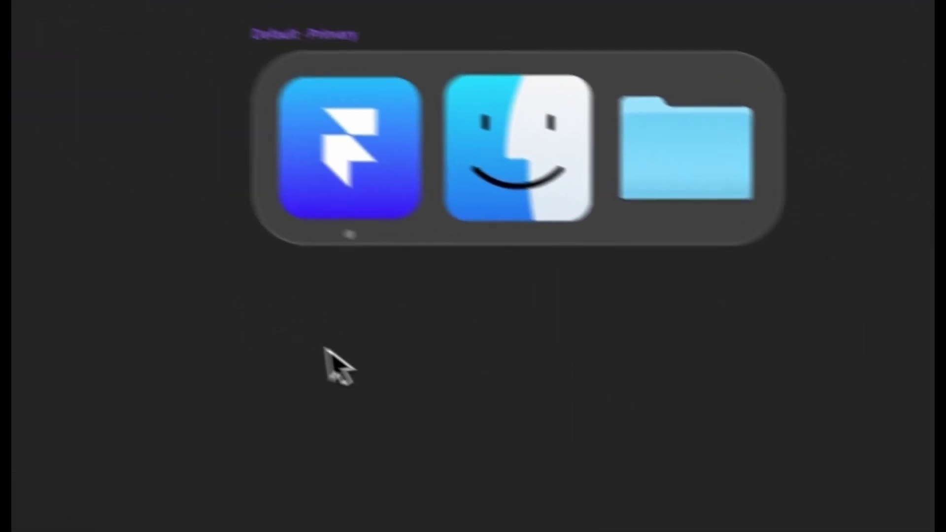
Step: Edit a style property of the Finder Wrapper in the Framer variant
scroll(377, 363, up, 2)
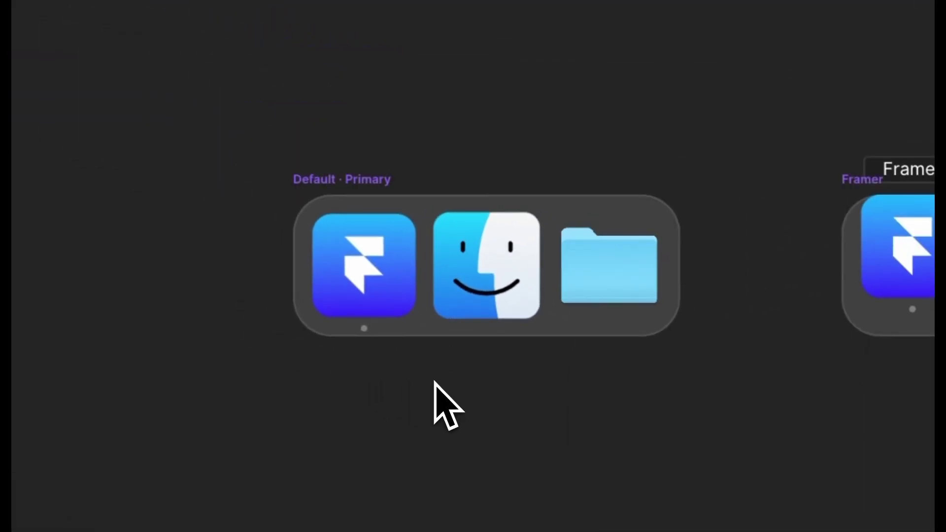
scroll(571, 289, right, 5)
click(823, 169)
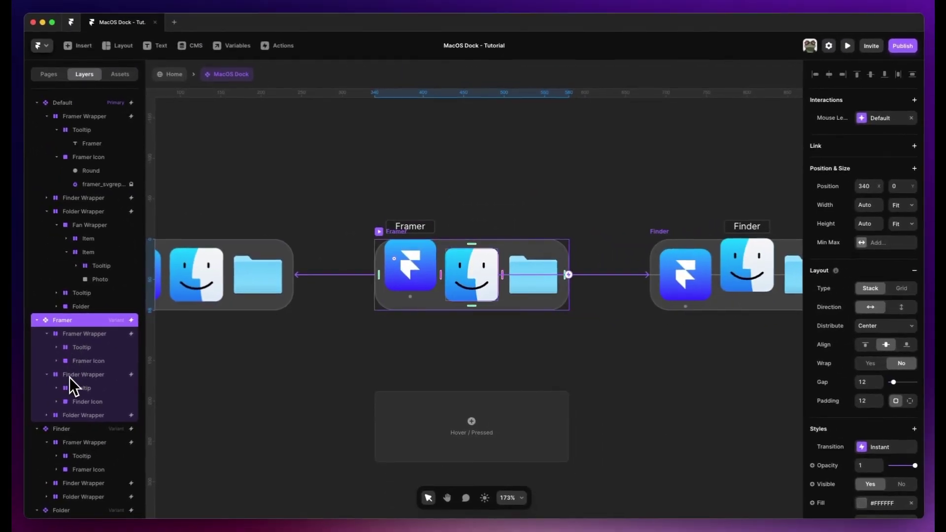
click(69, 377)
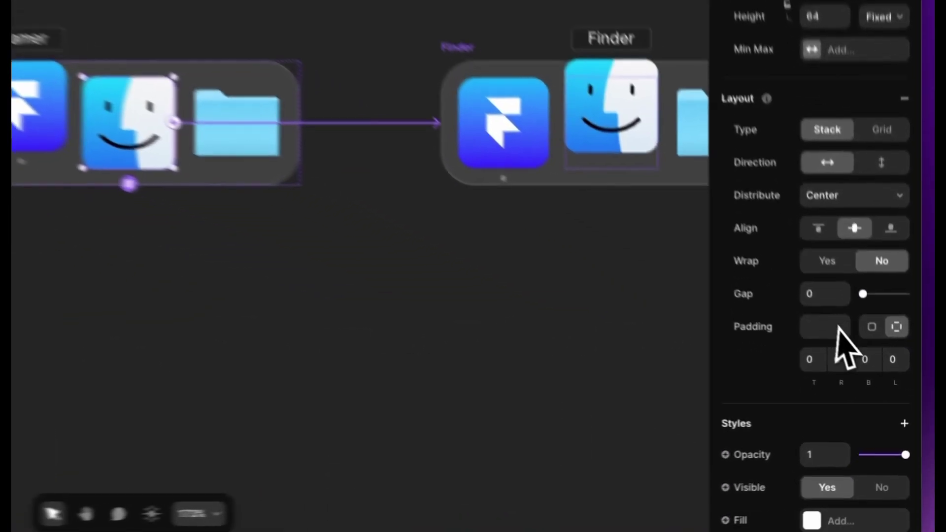
click(894, 446)
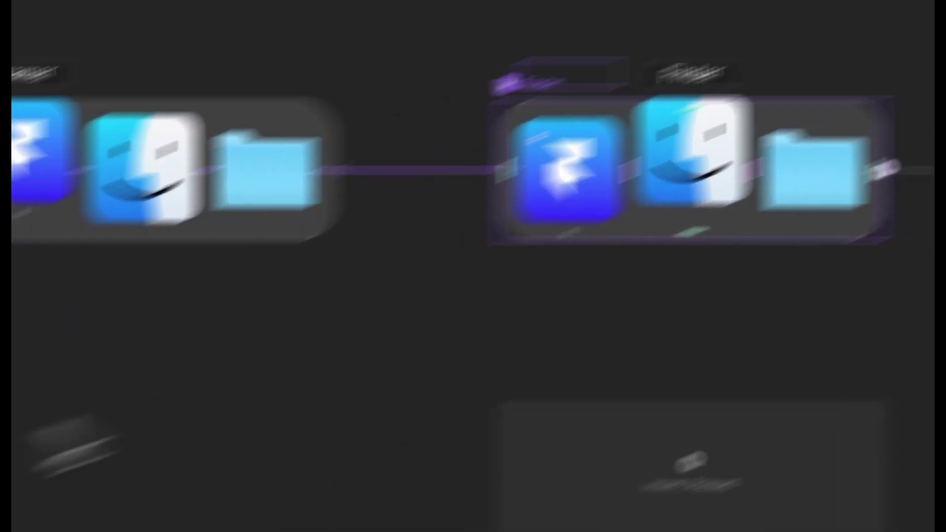
Step: Edit the same property for the Framer Wrapper and Folder Wrapper together in the Finder variant
click(107, 377)
click(72, 370)
super+click(144, 421)
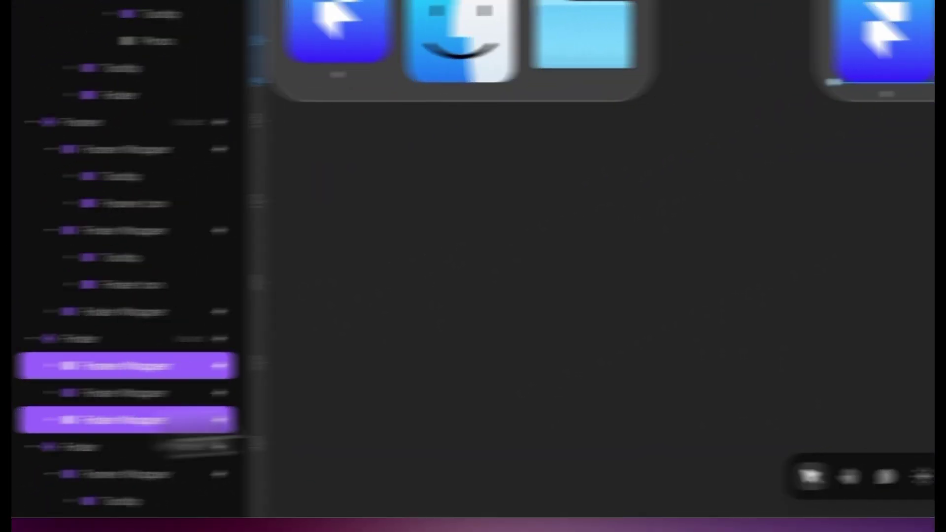
click(873, 332)
Step: Adjust the Framer Wrapper and Finder Wrapper in the Folder variant and preview the dock
scroll(396, 256, right, 8)
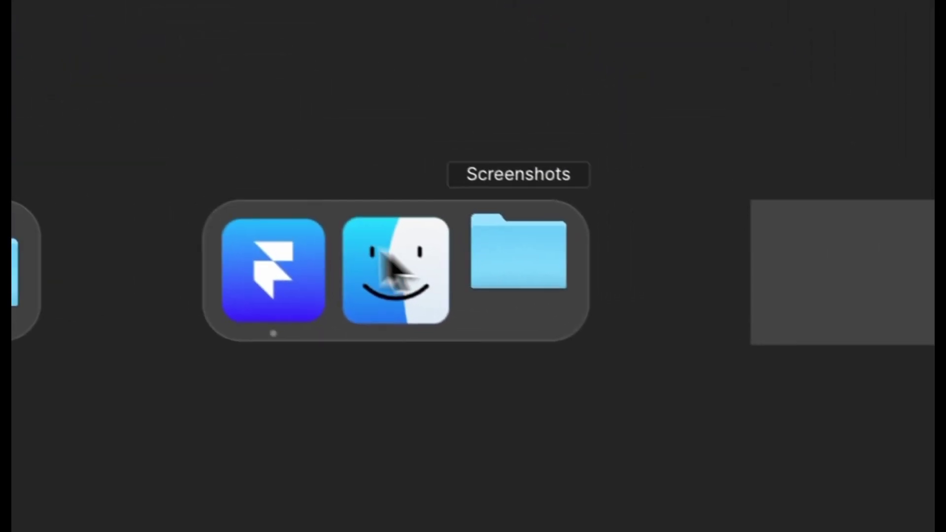
click(237, 205)
scroll(104, 453, down, 3)
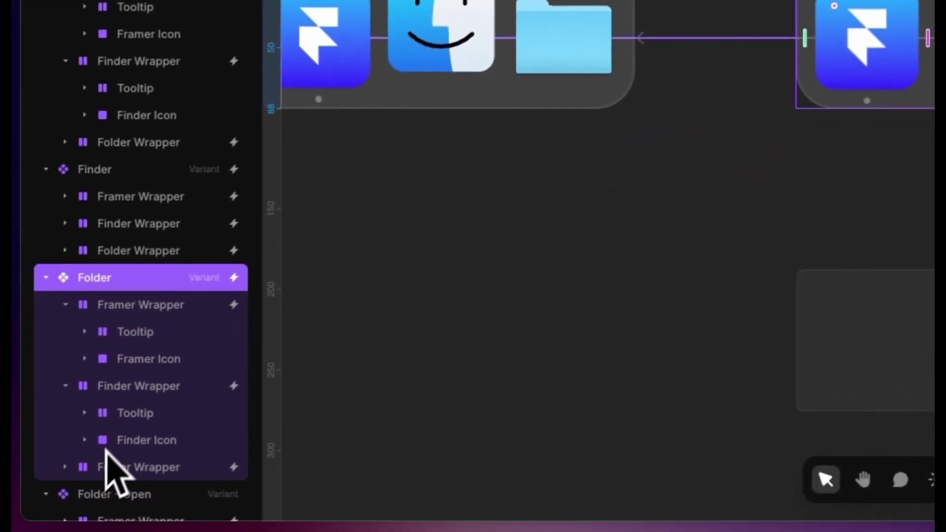
click(127, 388)
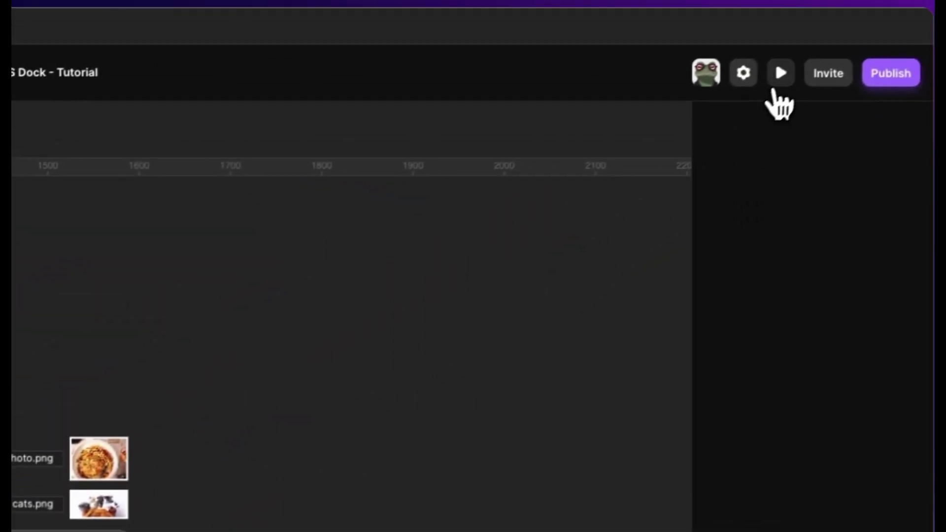
click(776, 81)
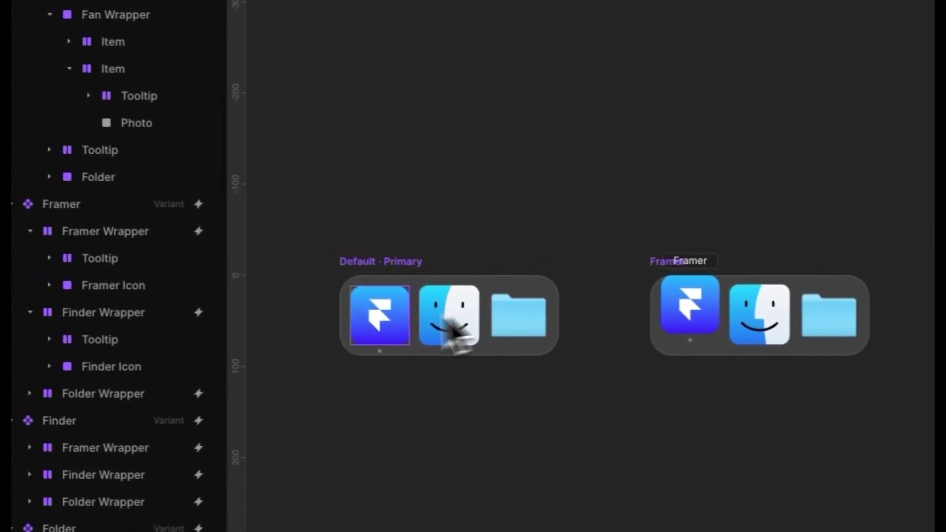
Step: Move the Round dot layer out of the Framer Icon and directly into the Default variant's Framer Wrapper
click(379, 316)
click(90, 252)
click(89, 257)
click(177, 288)
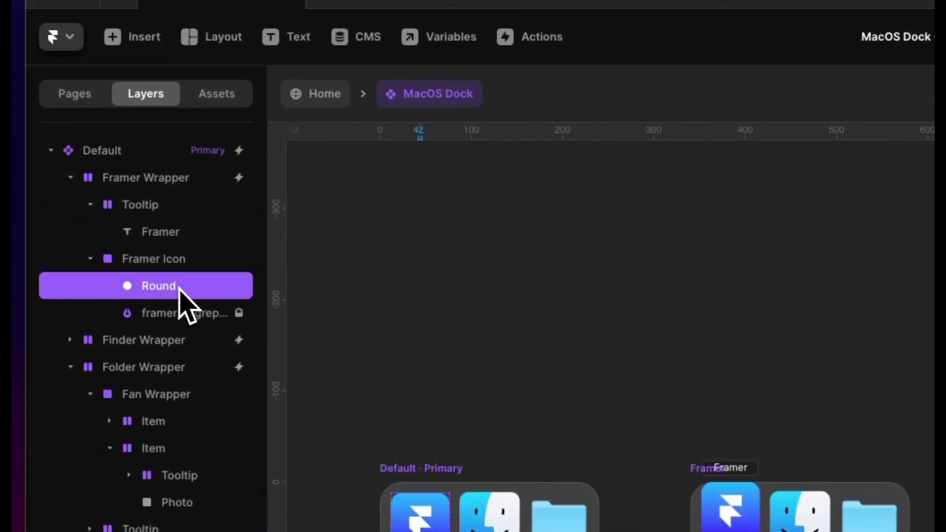
drag(154, 195, 154, 193)
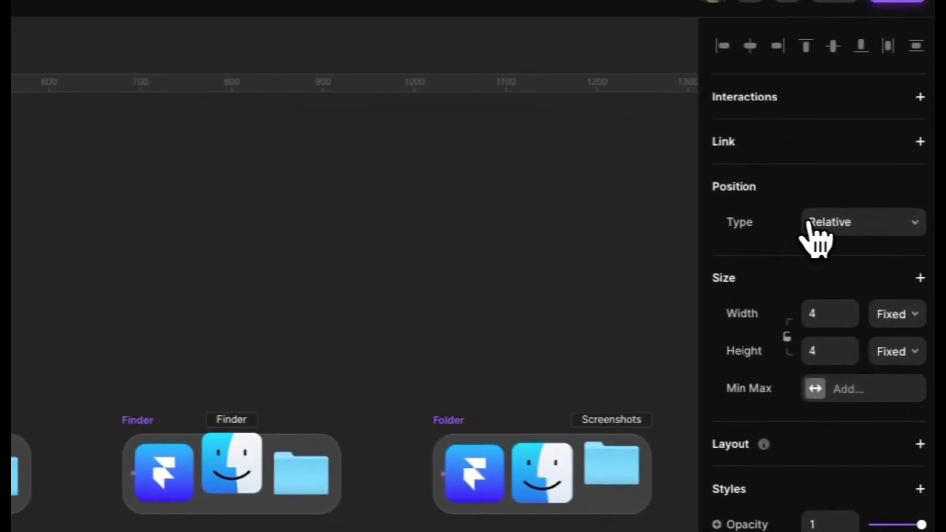
Step: Give the Round dot an Absolute position, 30 from the wrapper's left edge and -8 from its bottom
click(816, 220)
click(820, 201)
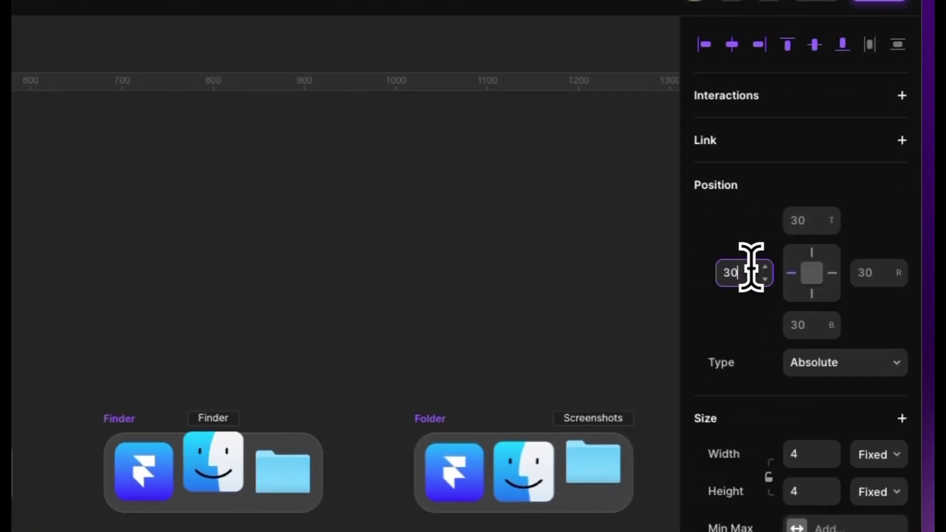
click(796, 324)
text(-8)
key(Return)
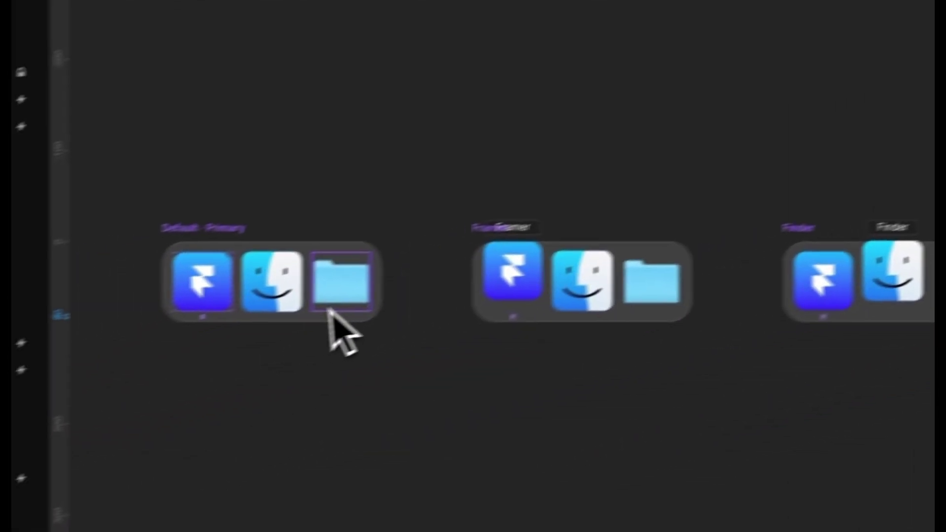
Step: Preview the dock and open the photo fan from the Folder to check the dot and animations
click(332, 323)
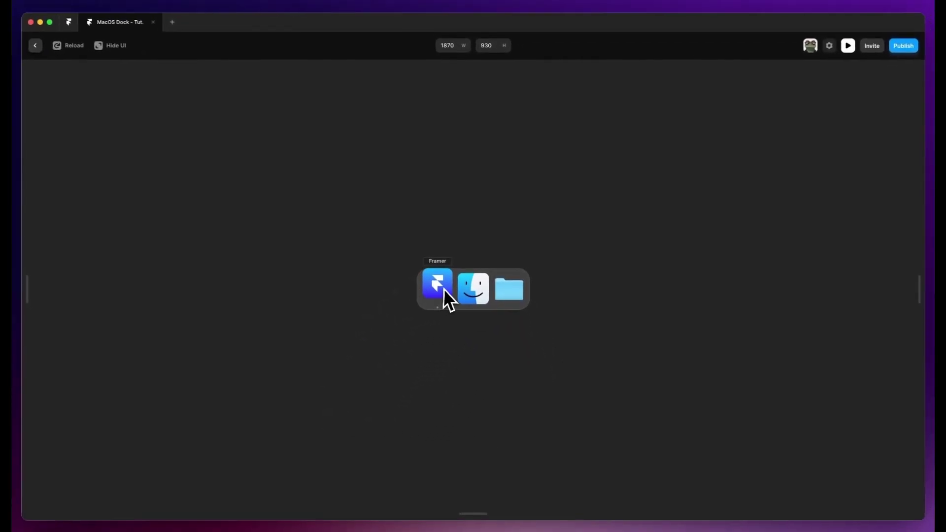
click(509, 289)
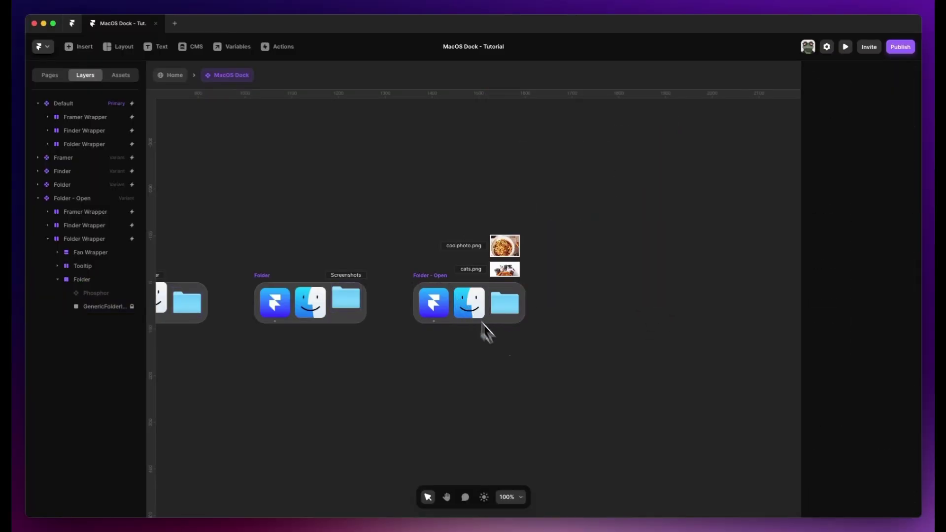
Step: In the Folder - Open variant, hide the generic folder image and make the Phosphor CaretDown icon visible
click(503, 313)
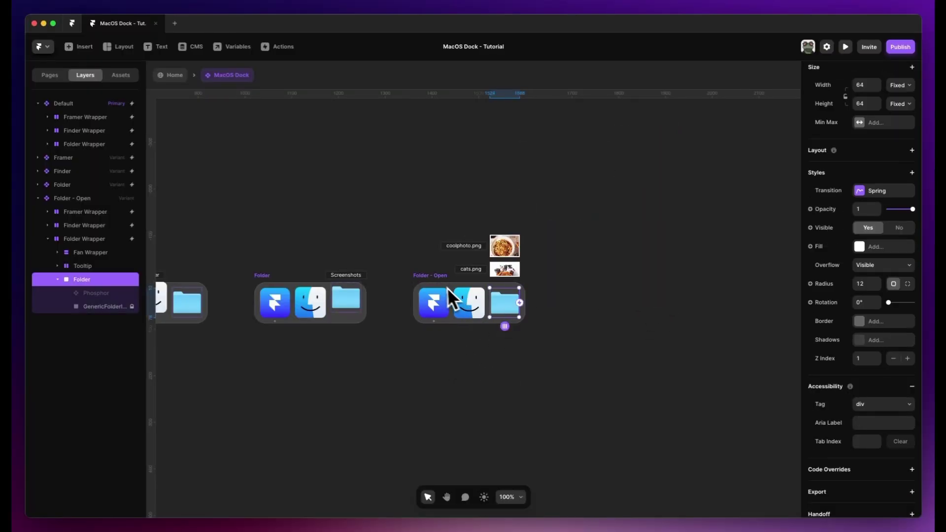
click(432, 280)
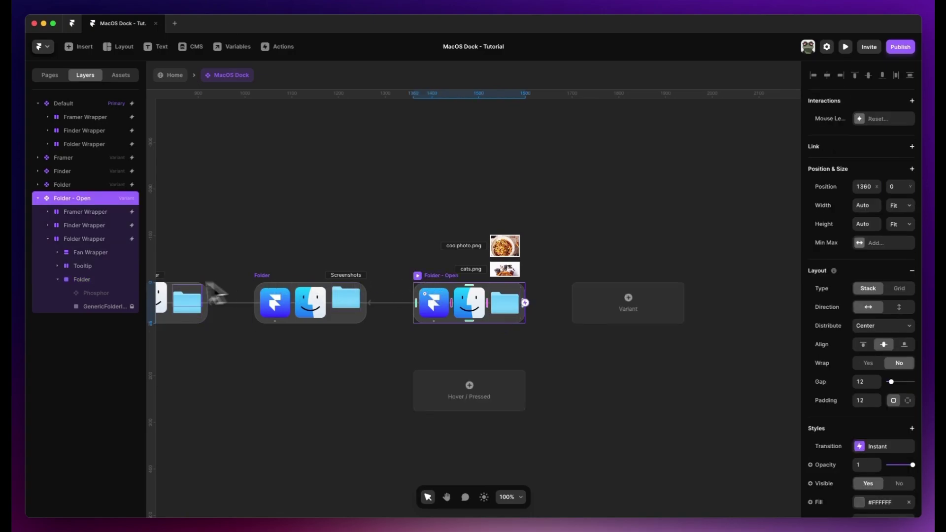
click(499, 305)
click(101, 307)
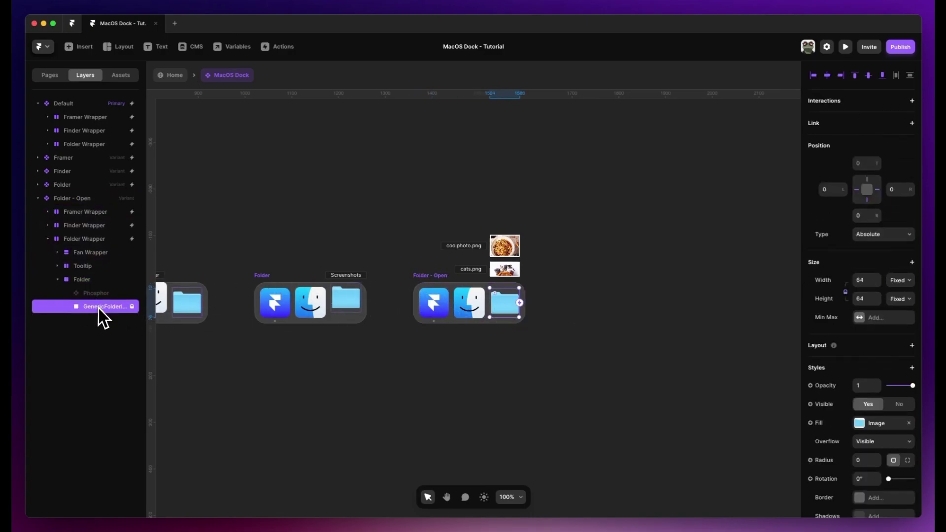
scroll(845, 375, down, 2)
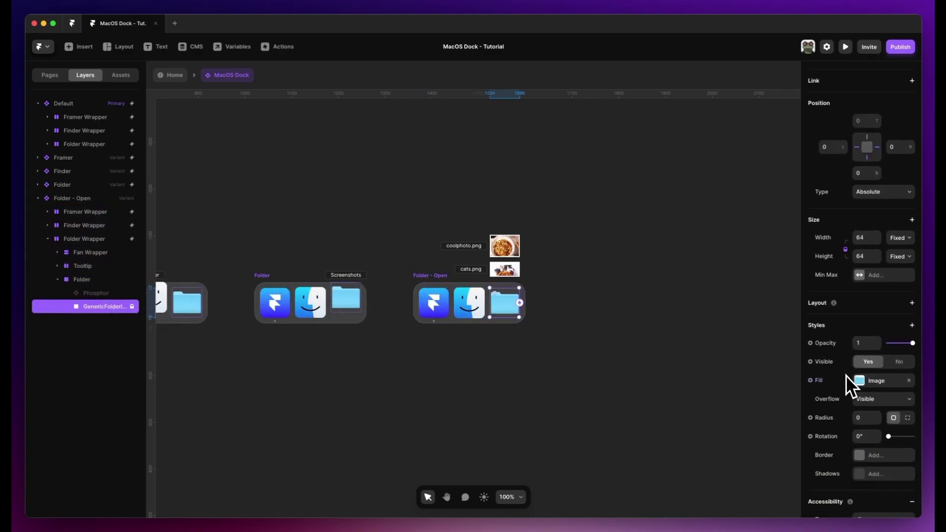
click(900, 363)
click(96, 292)
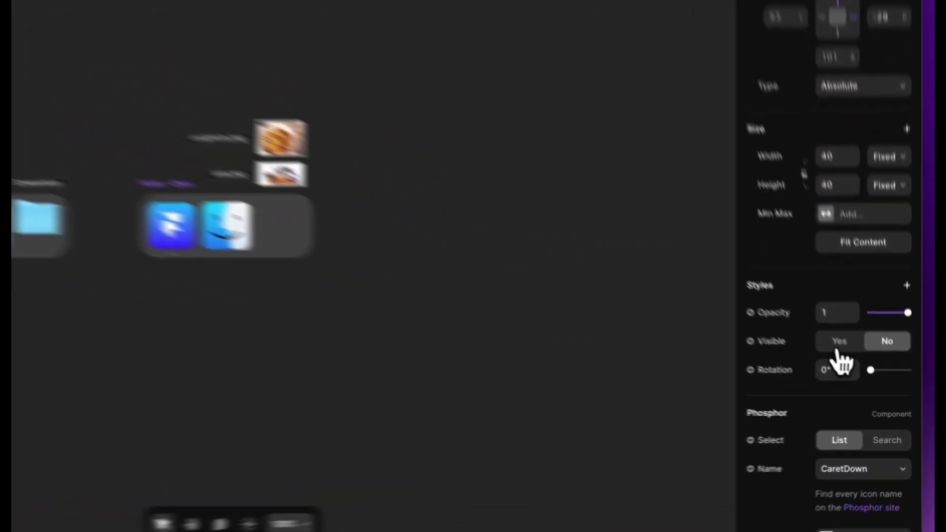
click(886, 375)
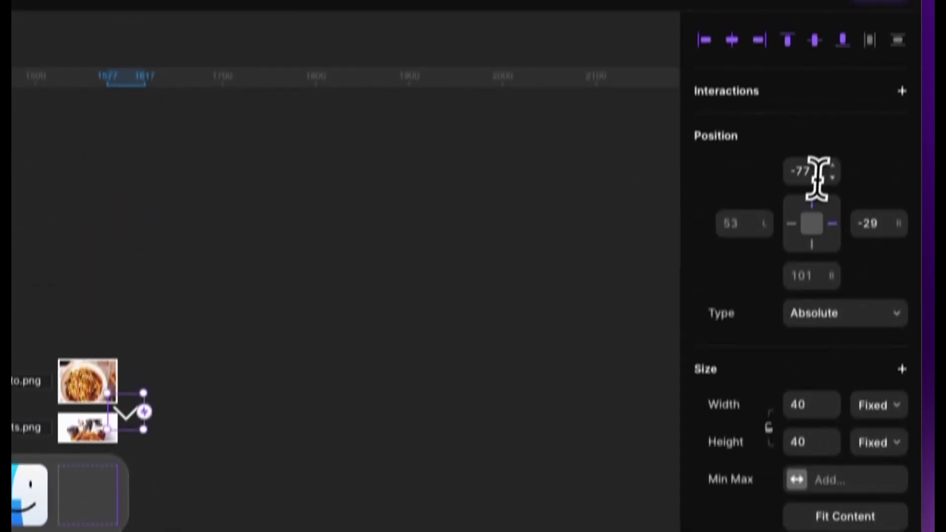
Step: Pin the Phosphor icon to all four sides of the Folder frame with offsets of 0
click(805, 23)
text(0)
click(812, 282)
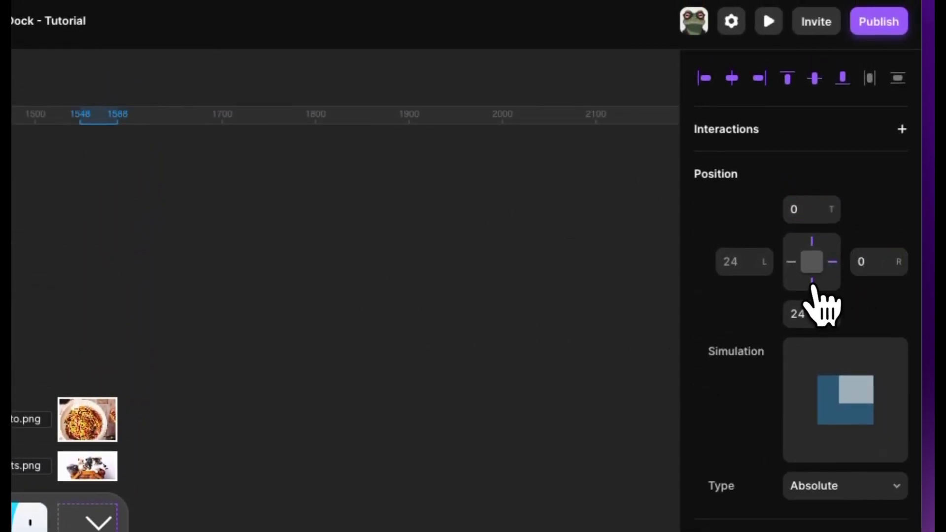
click(751, 261)
text(0)
key(Return)
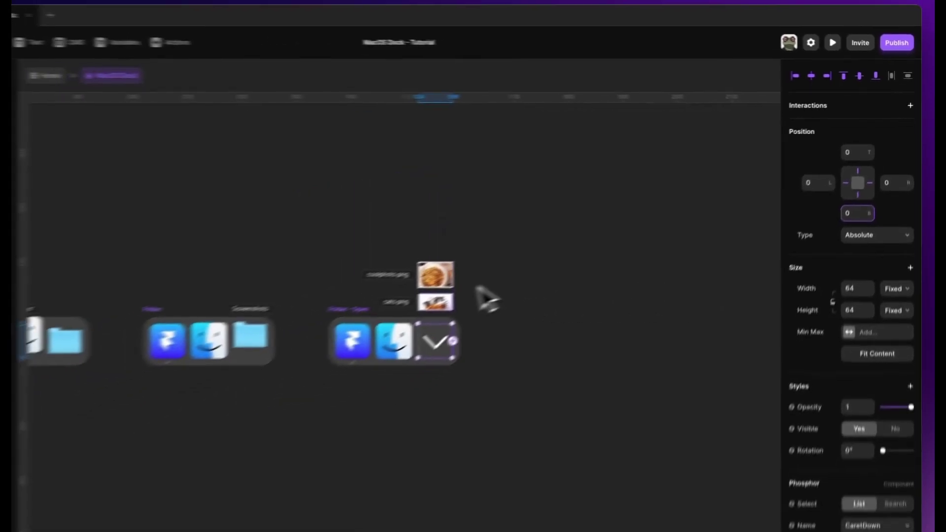
Step: Add a solid border of width 1 to the Folder - Open variant's Folder frame and edit its color
click(80, 280)
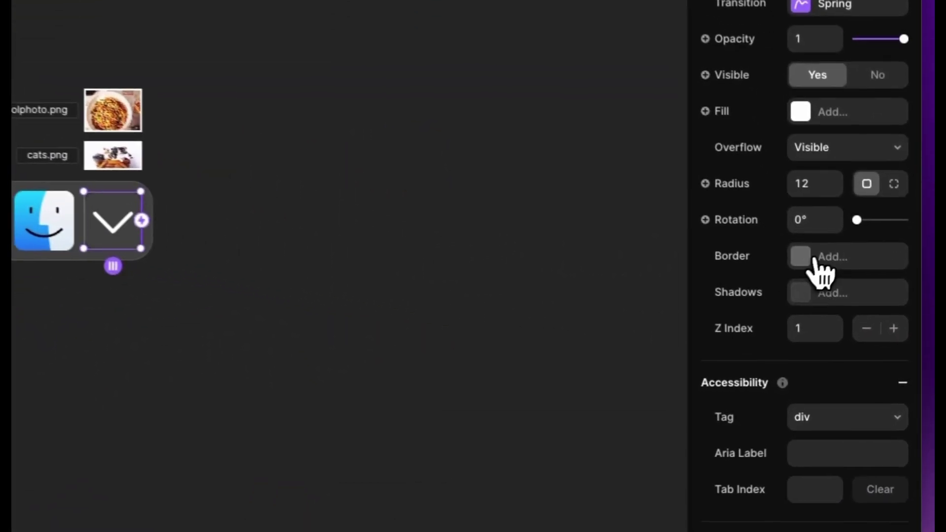
click(870, 322)
click(562, 311)
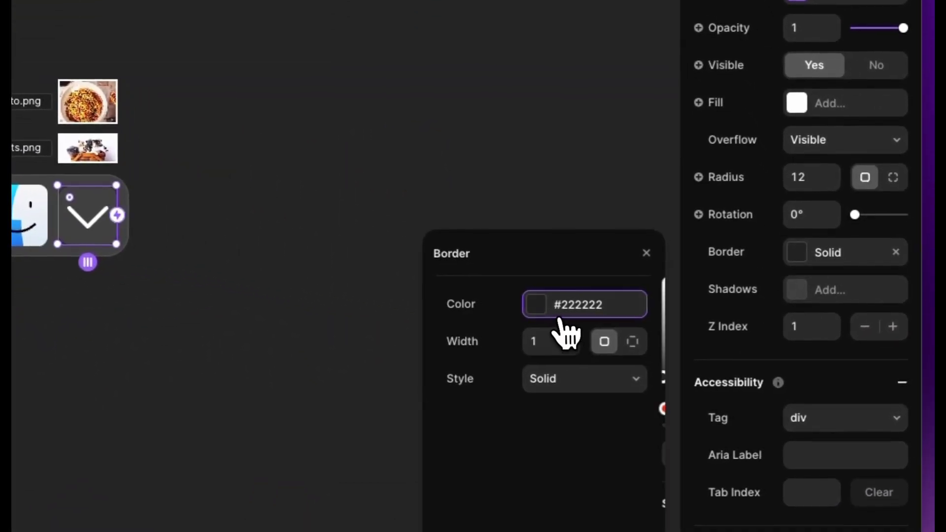
click(373, 203)
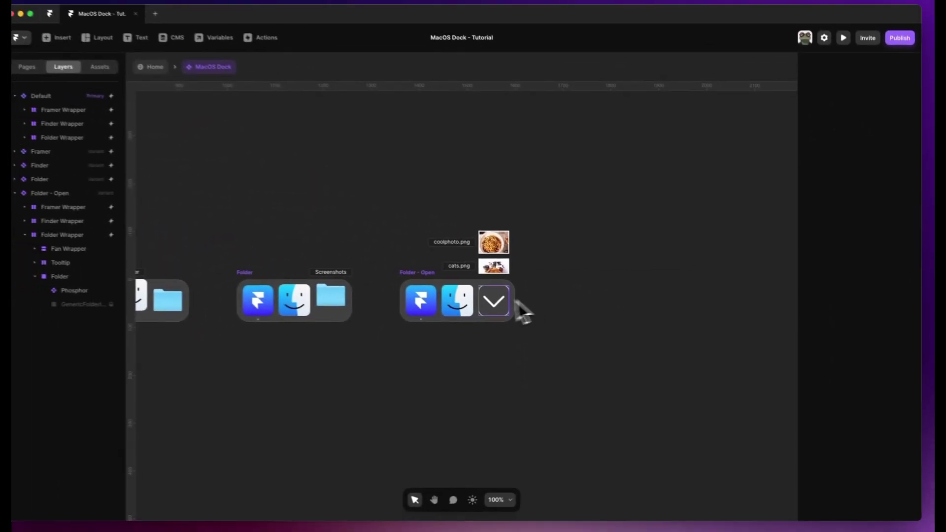
Step: Set the Phosphor icon's offsets to 12 on all four sides and preview the dock
click(500, 307)
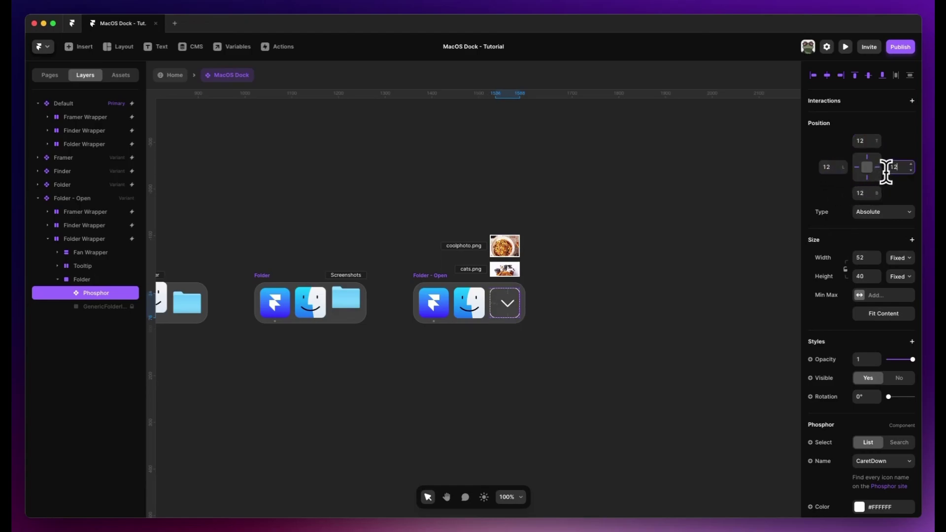
click(845, 47)
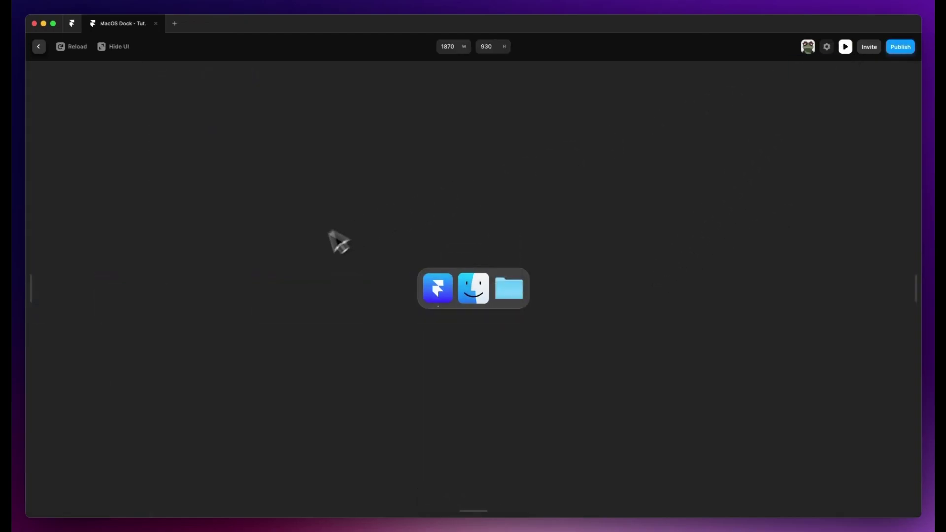